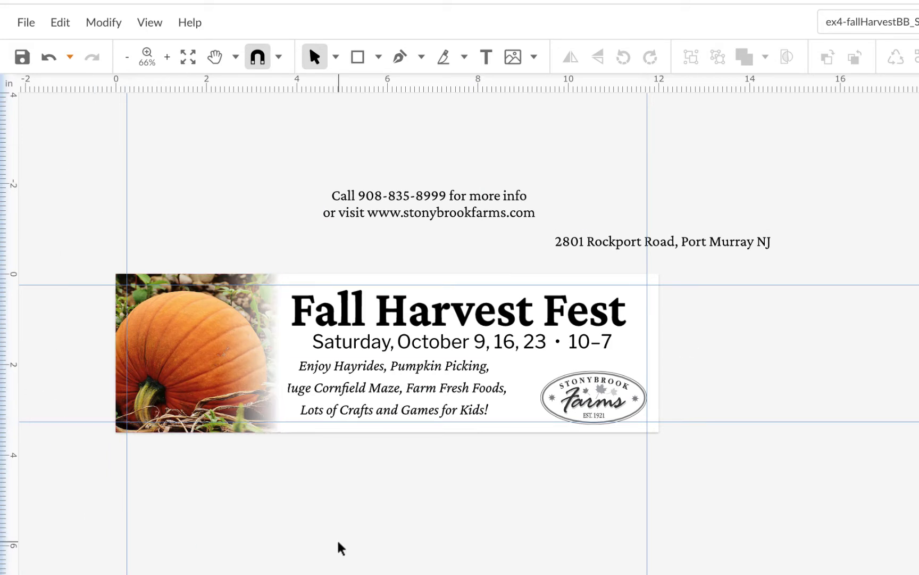
- Show the Layers panel and hide it again
click(148, 27)
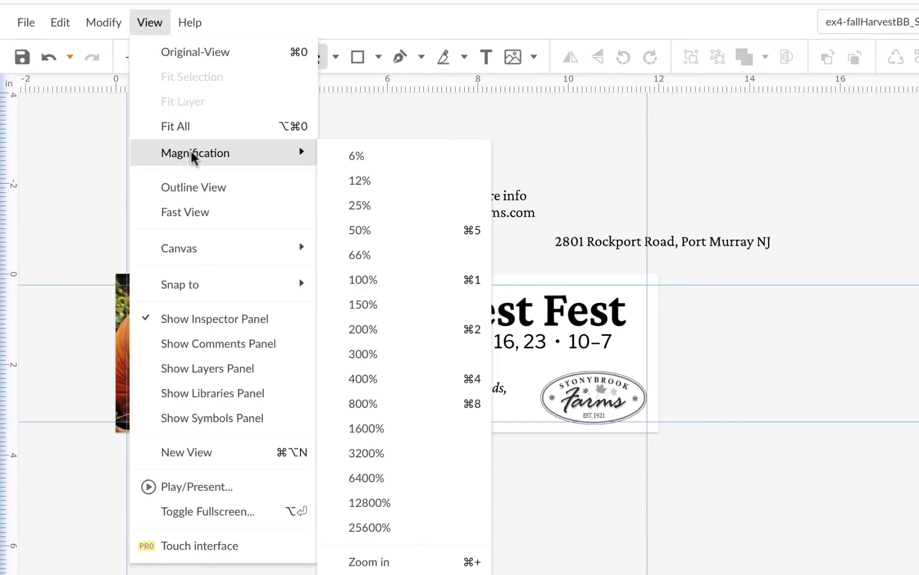
click(218, 367)
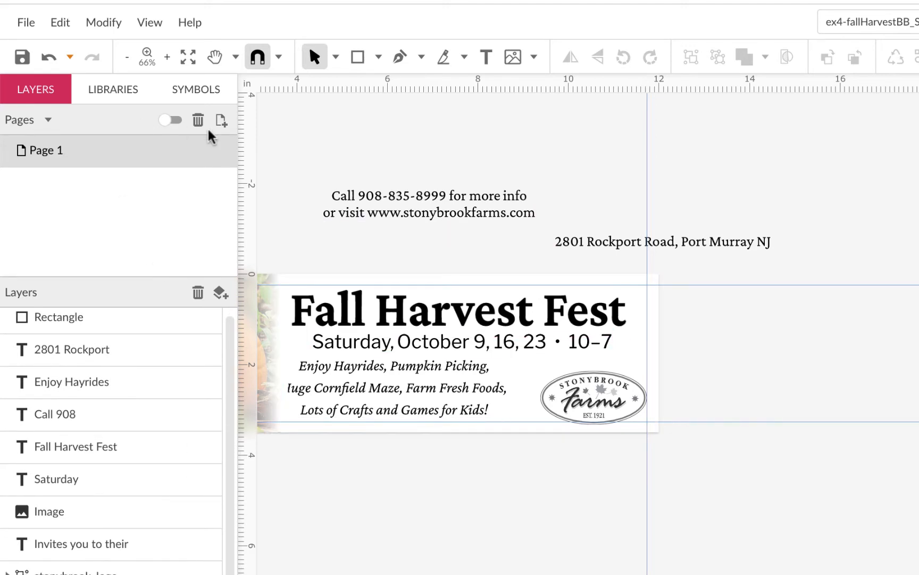
click(149, 35)
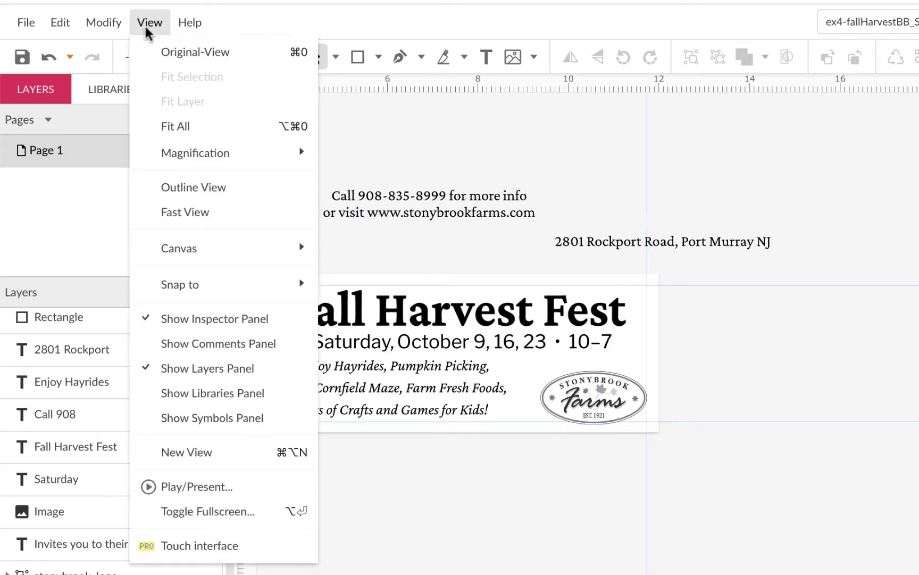
mouse_move(181, 159)
mouse_move(209, 245)
click(253, 367)
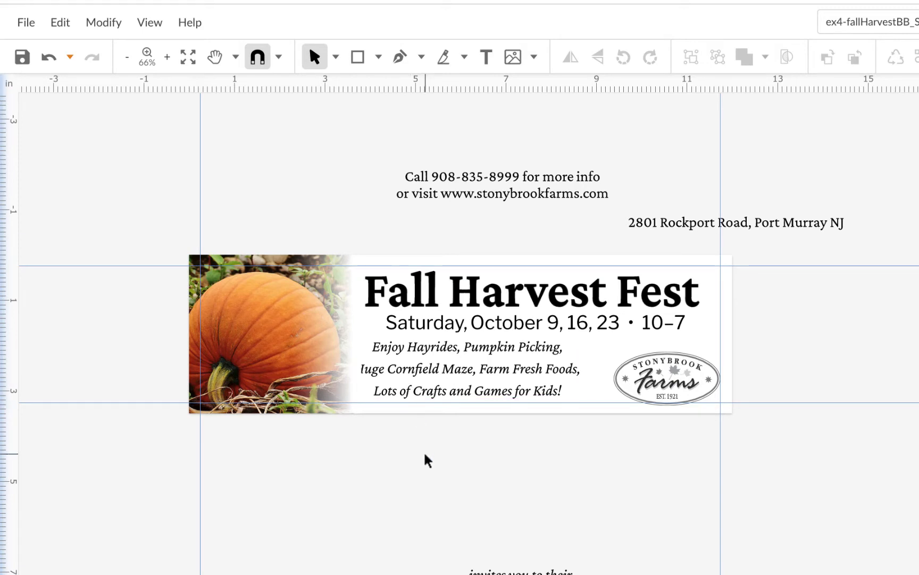
- Move the "Fall Harvest Fest" title about 1.8 inches left over the pumpkin photo and bring it in front of the image
drag(499, 303, 419, 307)
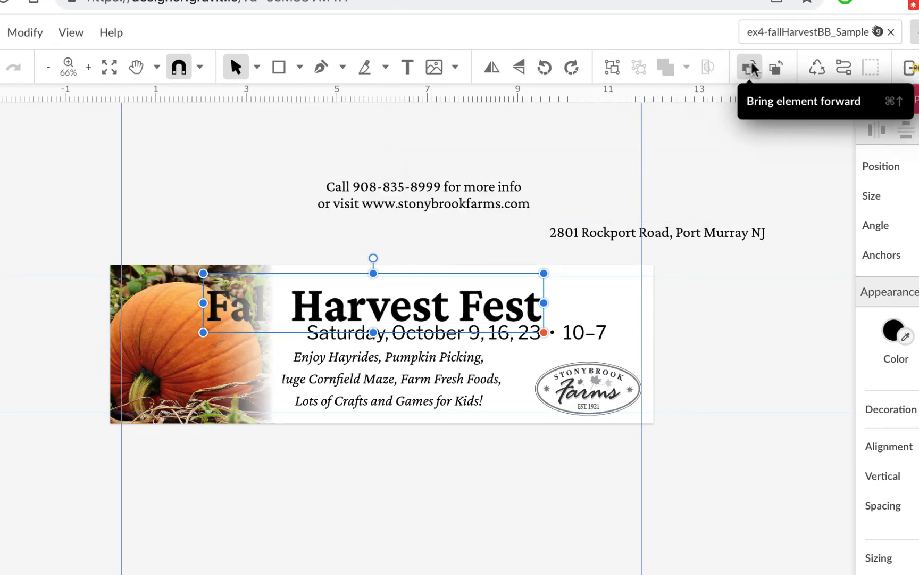
click(749, 67)
click(749, 67)
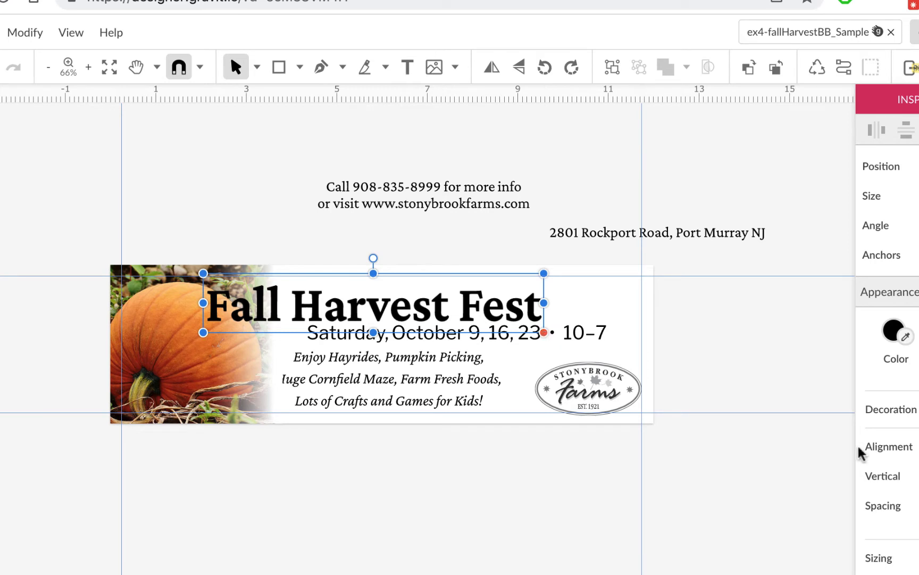
- Enlarge the title to about 8.5 inches wide and move it slightly up to leave space above the date line
scroll(858, 450, down, 5)
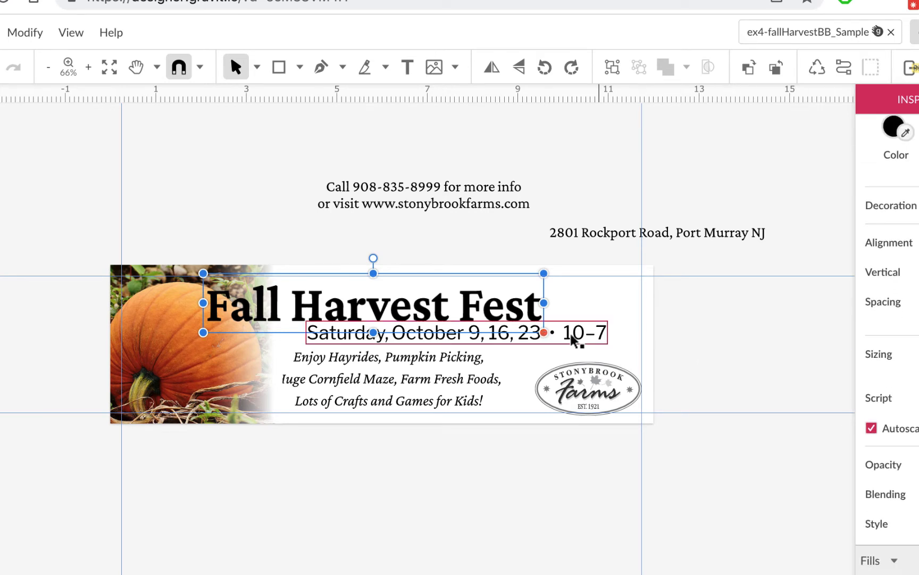
drag(543, 332, 558, 341)
click(696, 311)
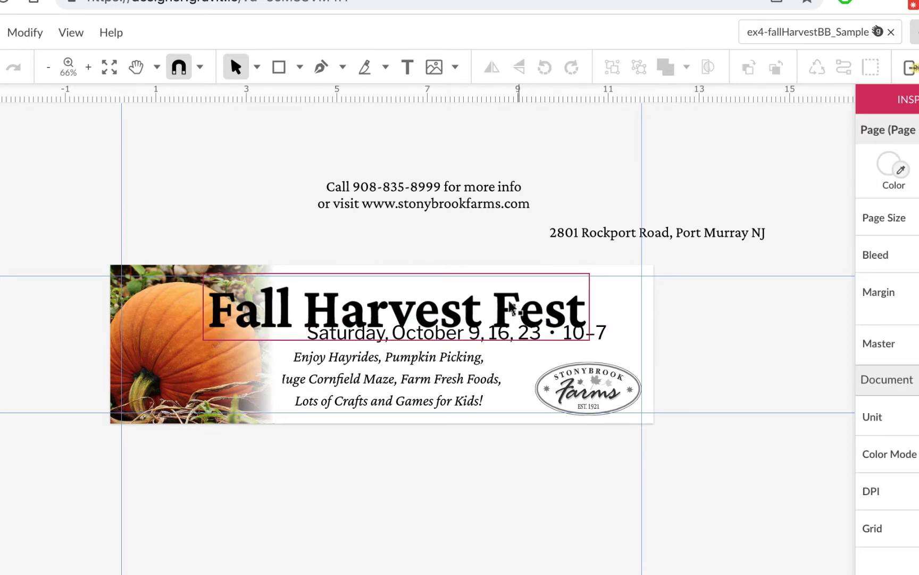
drag(502, 308, 505, 298)
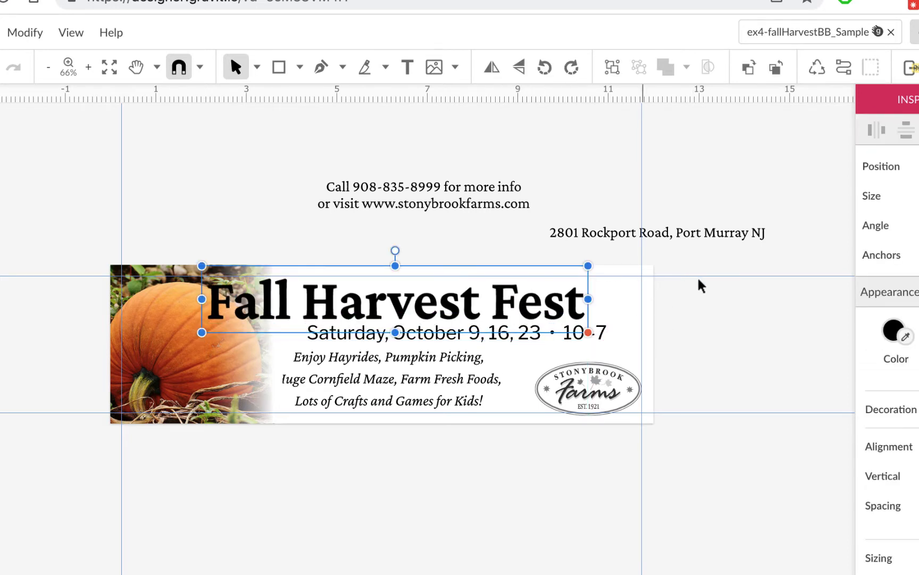
click(736, 313)
- Move the three-line activities text about 1 inch down and place the date line under the title, aligned with the title's right end
drag(441, 395, 441, 440)
drag(497, 341, 477, 352)
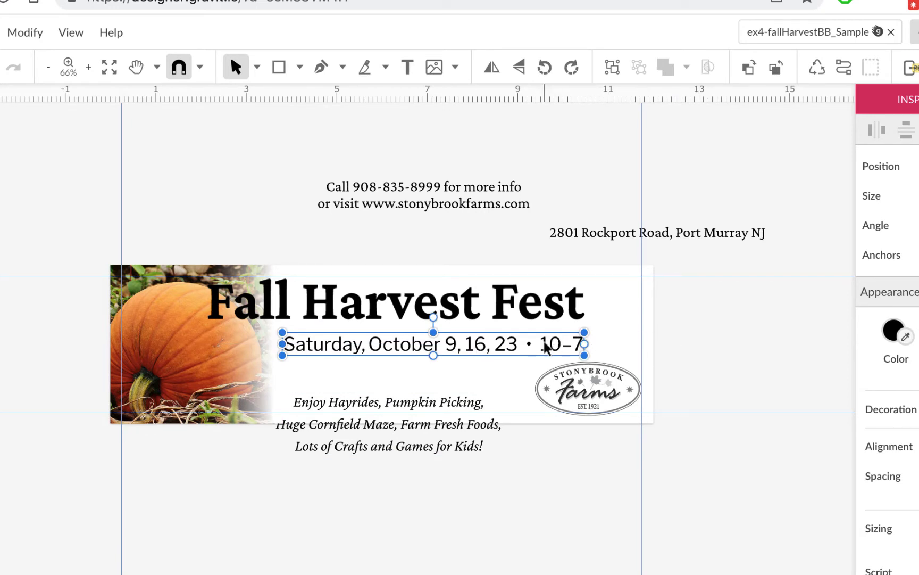
drag(547, 345, 547, 341)
click(791, 333)
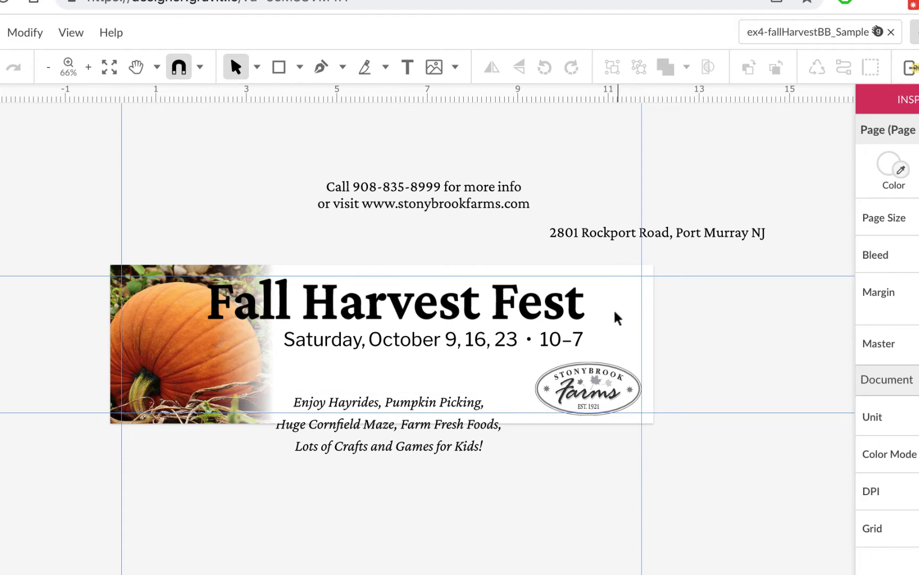
- Shift the date line slightly right and change its hours to "10 am–7 pm"
click(544, 340)
drag(560, 343, 581, 340)
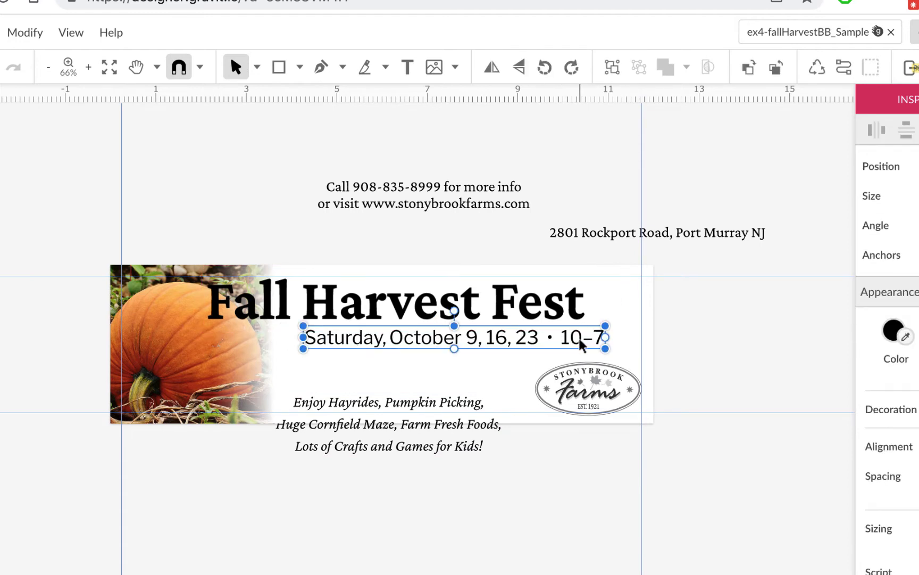
double_click(581, 340)
text(am–7)
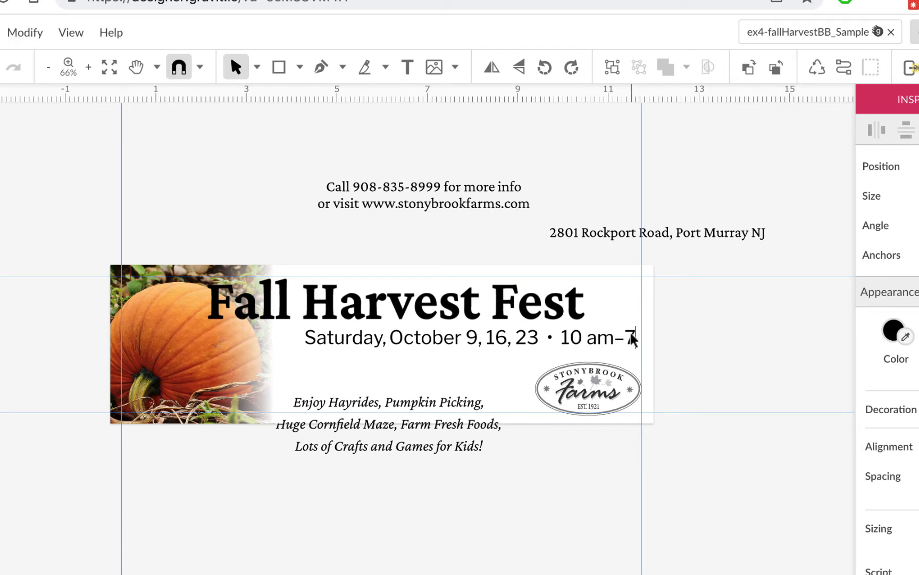
text( pm)
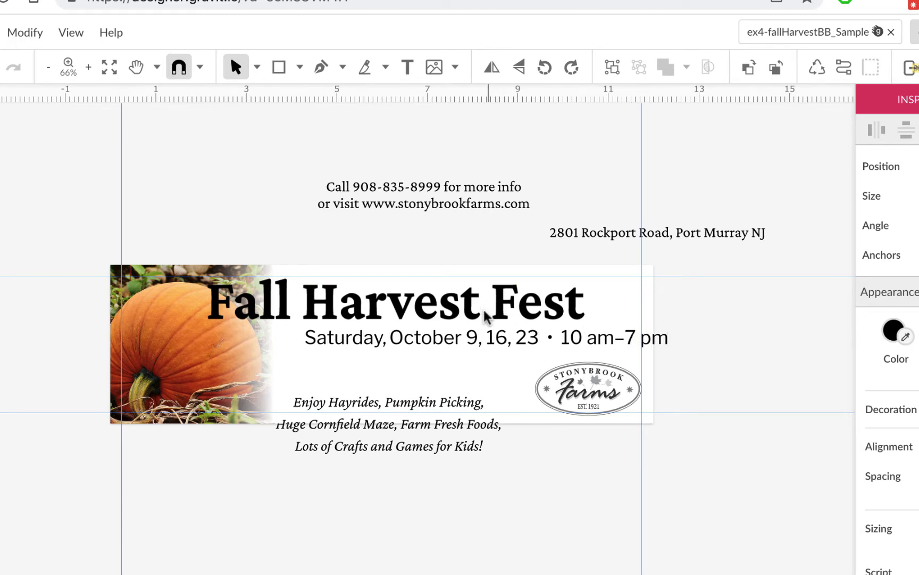
key(Escape)
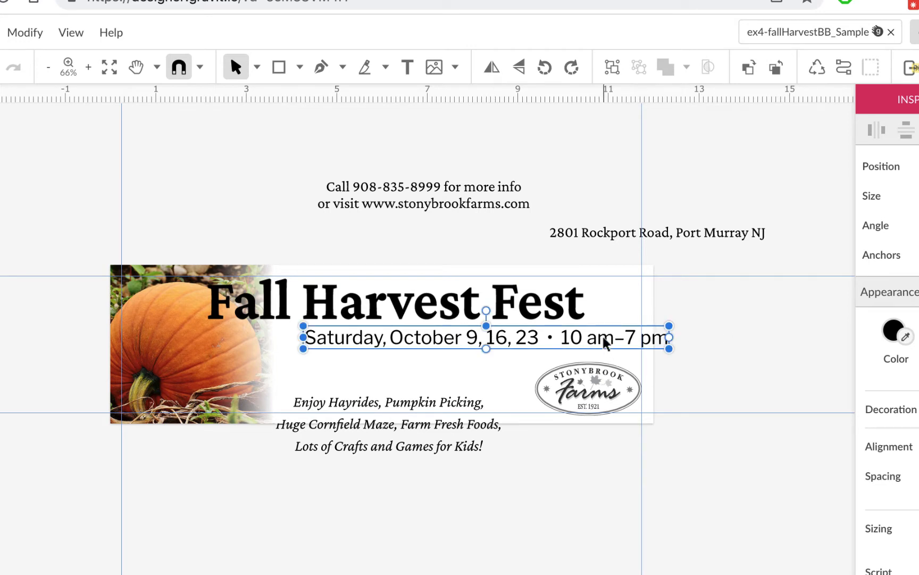
- Move the lengthened date line left until its right end meets the right margin guide
drag(605, 343, 575, 343)
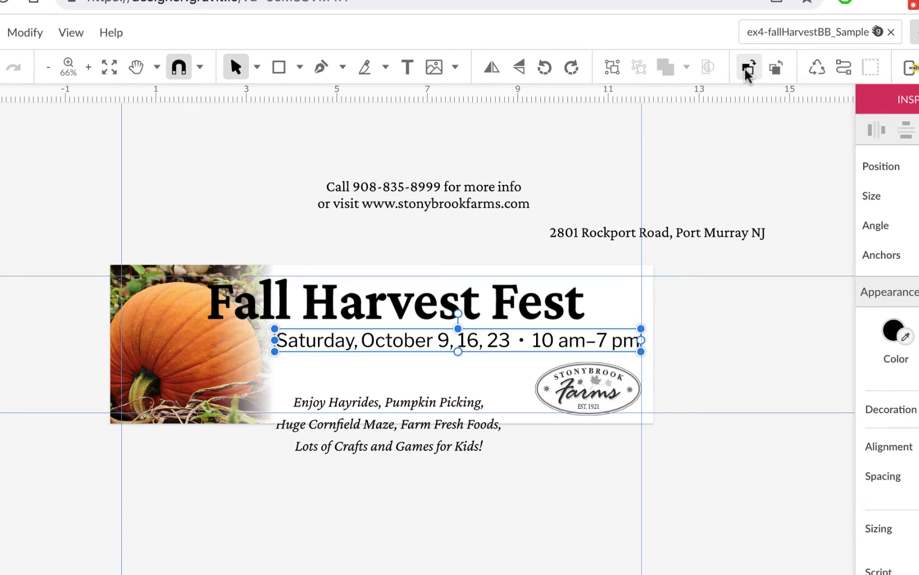
click(738, 306)
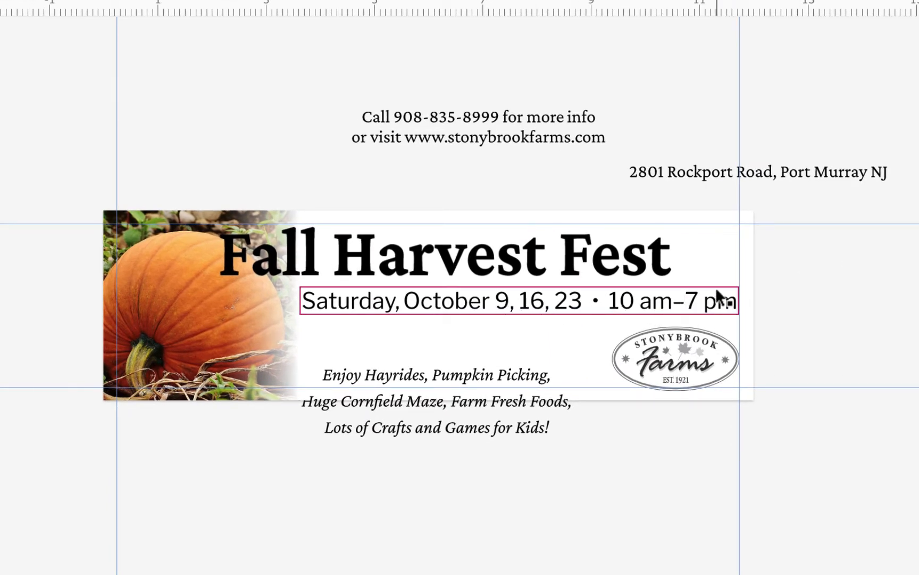
click(704, 299)
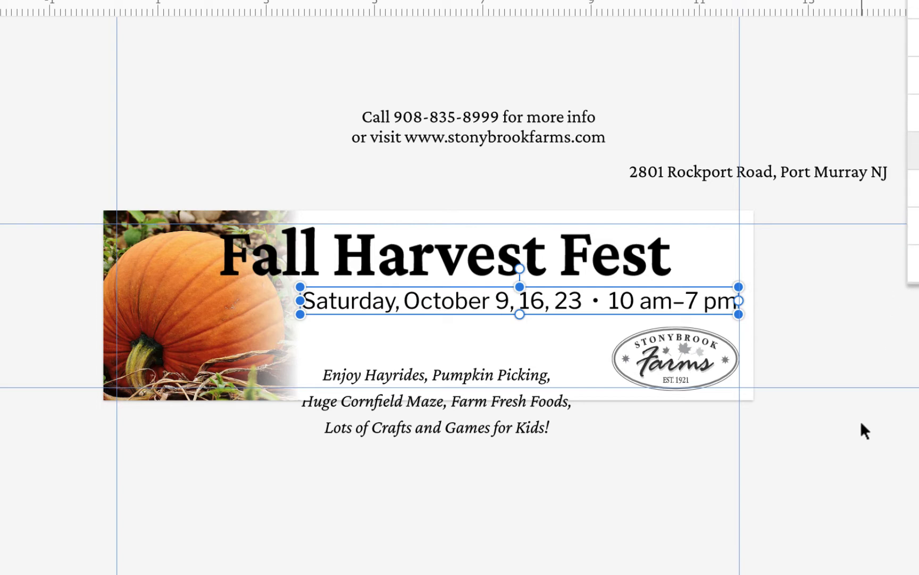
click(833, 362)
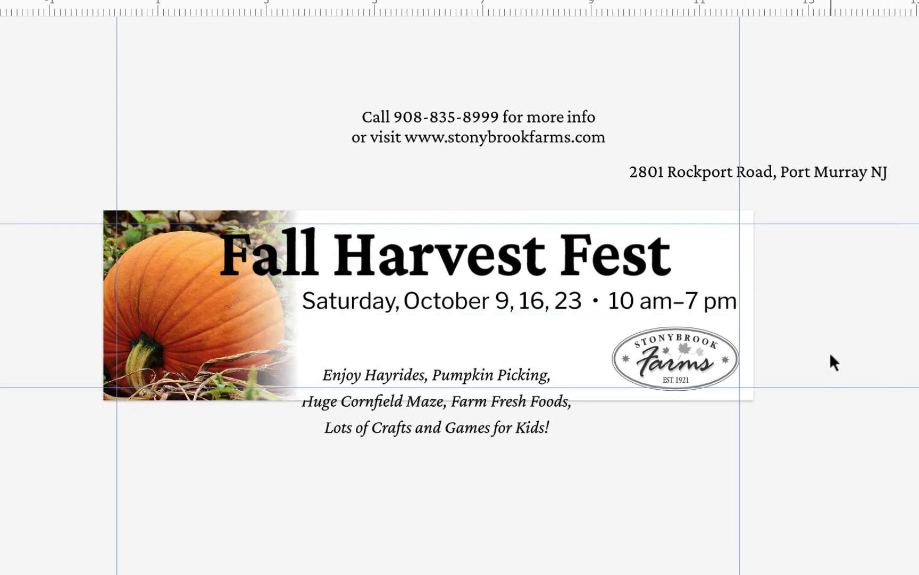
- Turn on Autoscale Font for the date line and narrow its text to about 7.5 inches wide
click(686, 305)
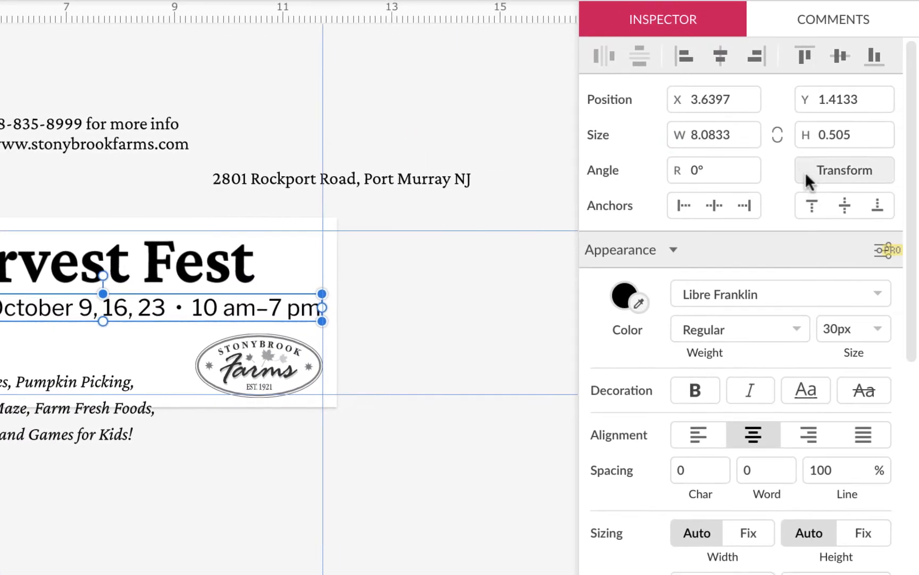
click(814, 172)
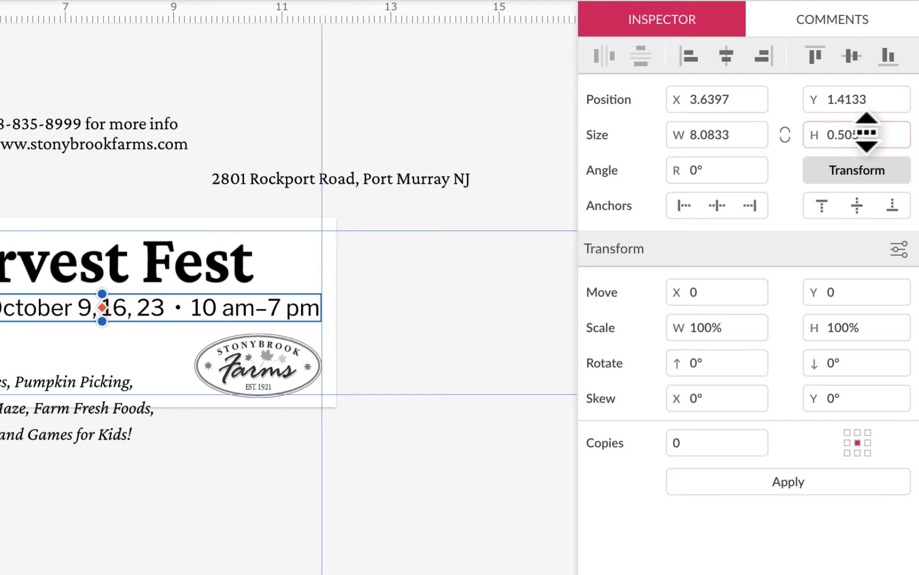
click(889, 166)
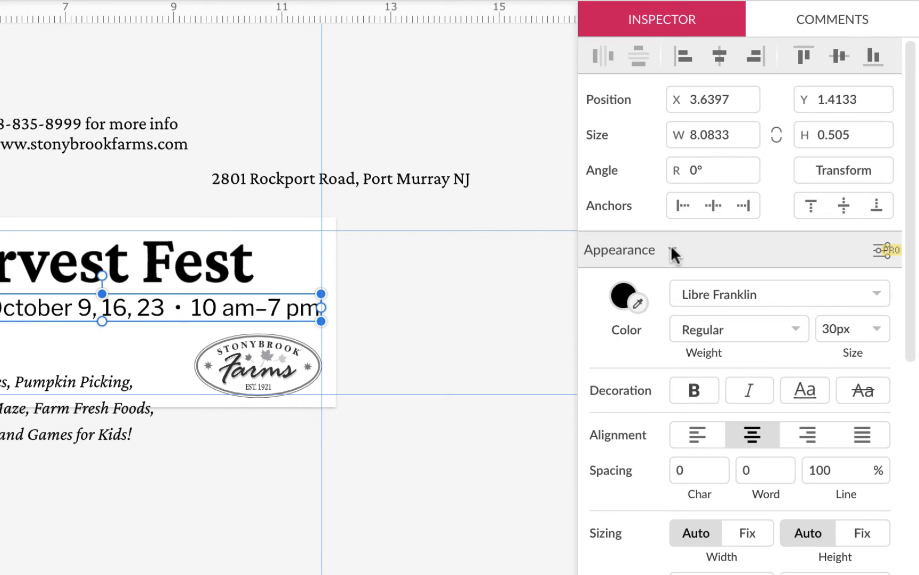
scroll(626, 396, down, 5)
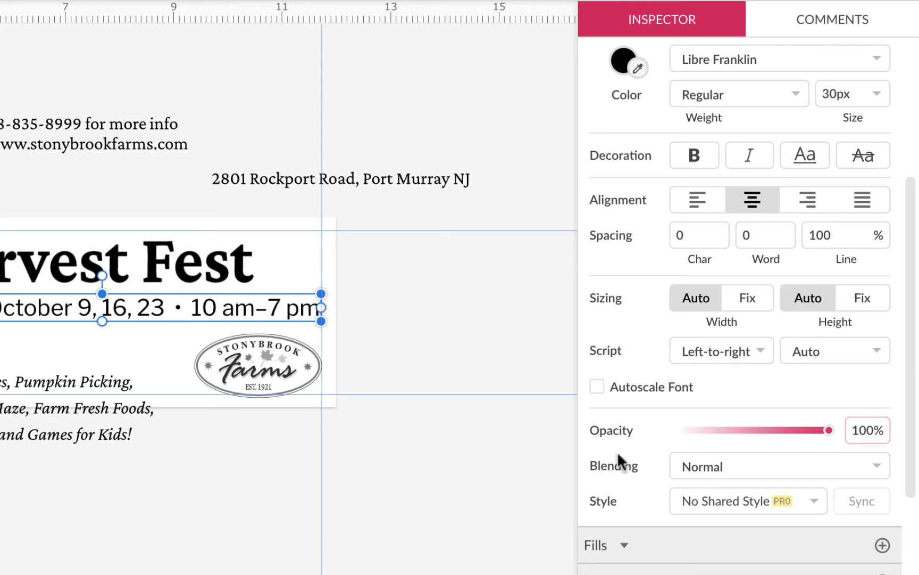
scroll(599, 364, down, 1)
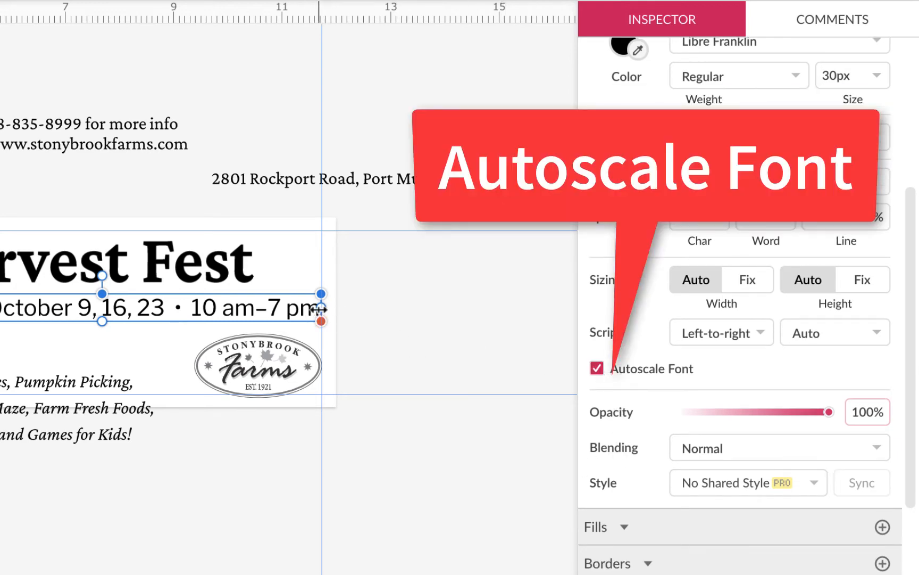
mouse_move(320, 307)
mouse_down()
mouse_move(296, 310)
mouse_move(317, 310)
mouse_up()
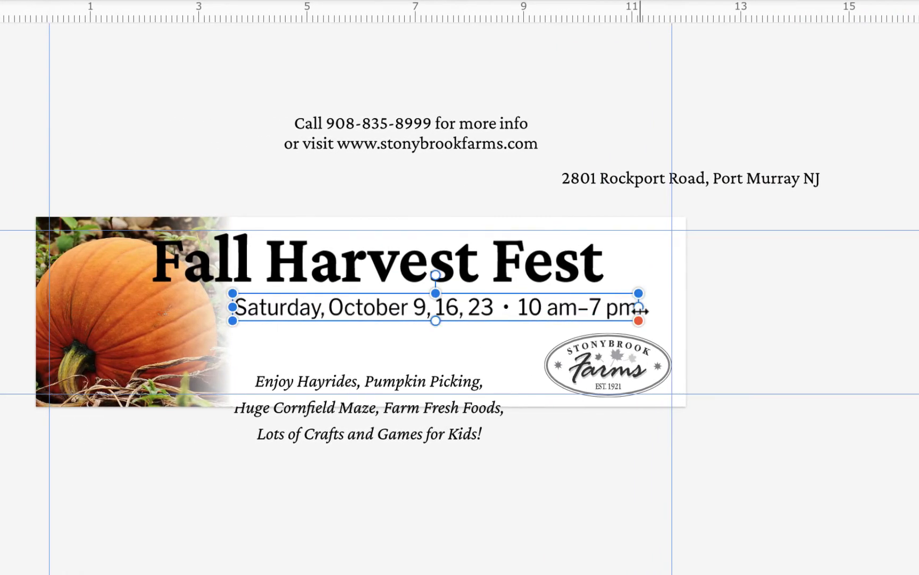
- Move the narrowed date line back against the right margin guide and nudge it slightly down from the title
drag(600, 314, 634, 313)
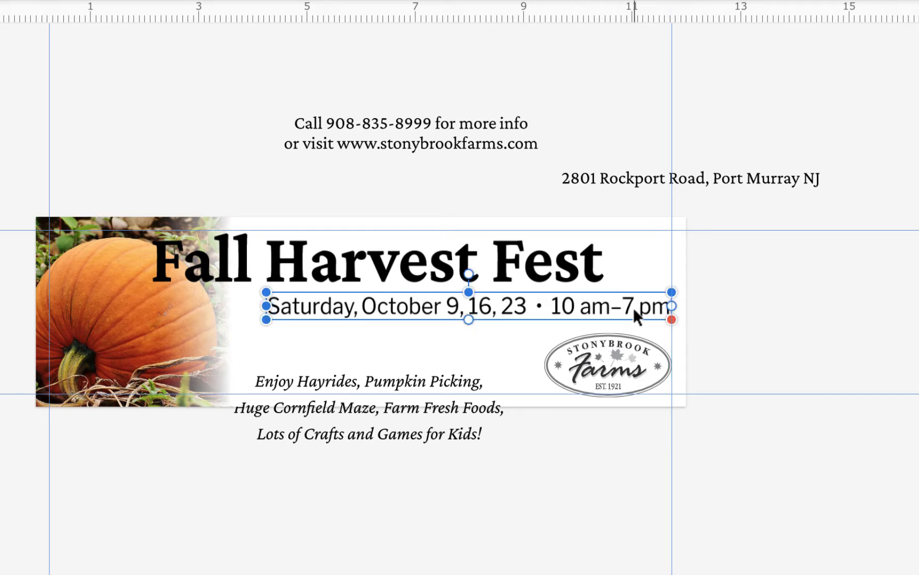
click(780, 248)
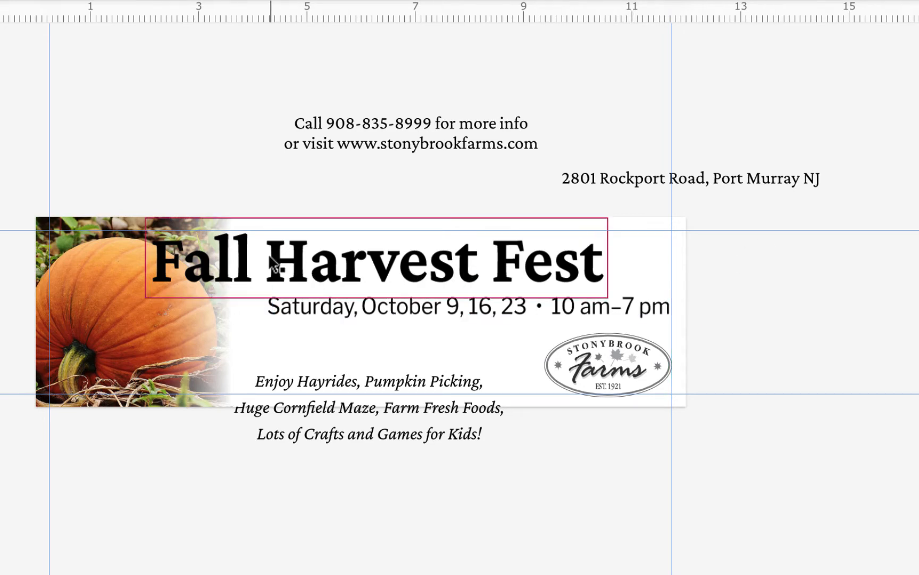
click(382, 307)
click(798, 279)
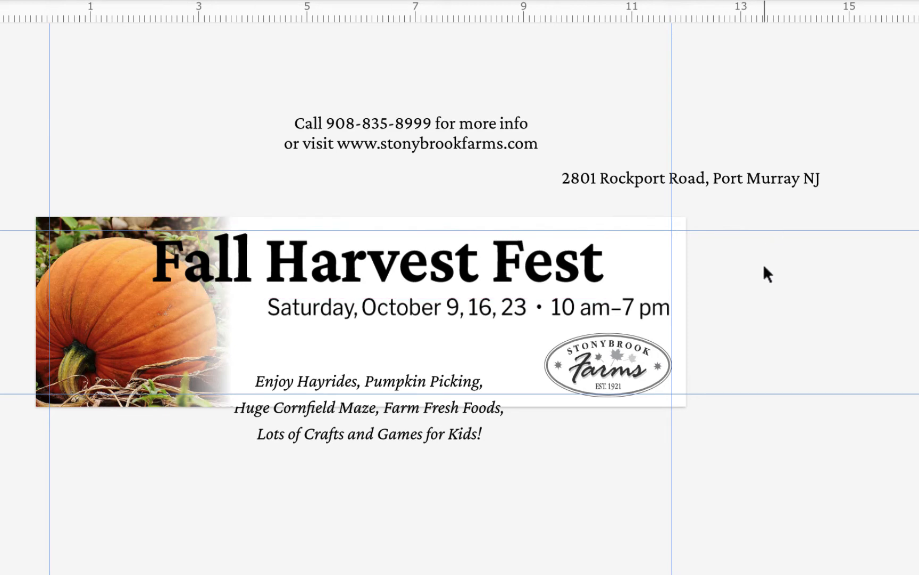
click(596, 264)
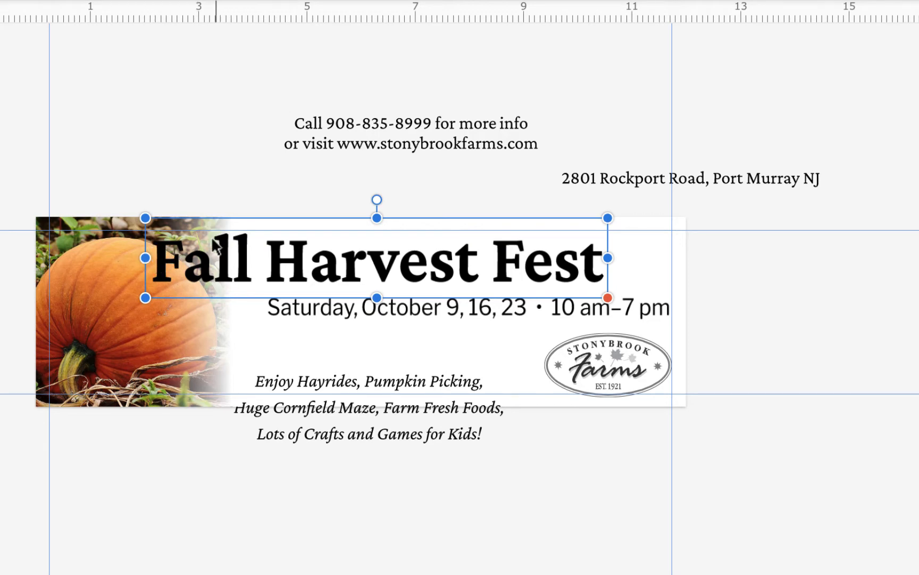
click(707, 263)
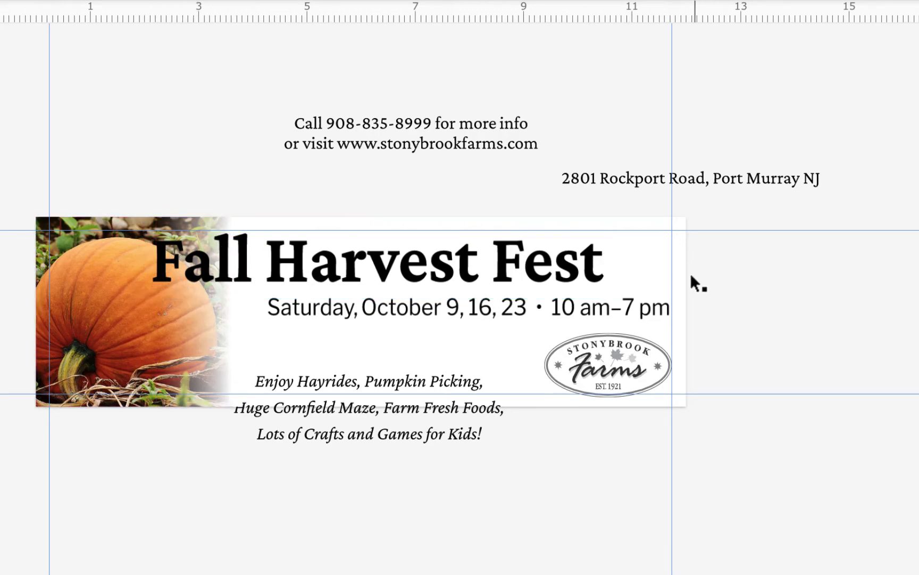
click(642, 308)
key(Escape)
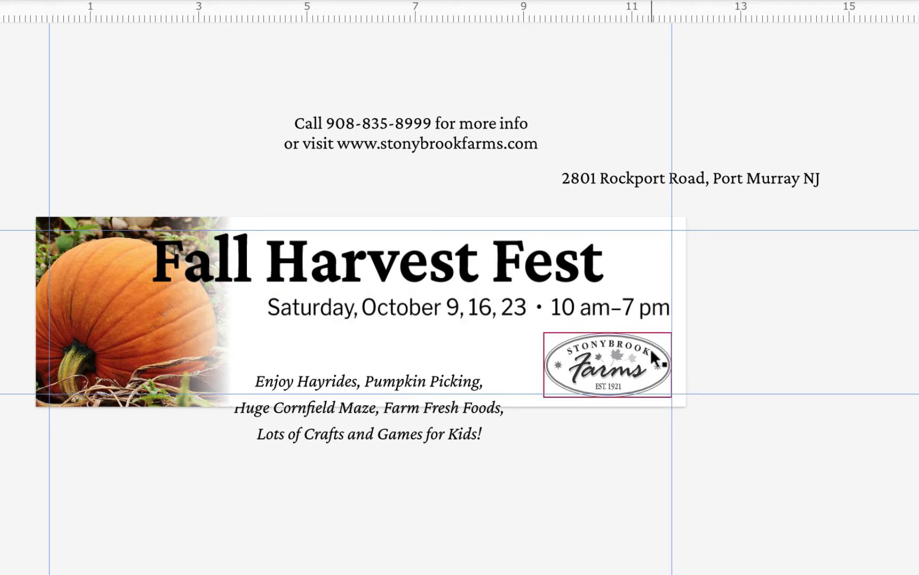
- Enlarge the Stonybrook Farms logo to about 2.6 inches wide, keeping its lower-right corner in place
click(573, 364)
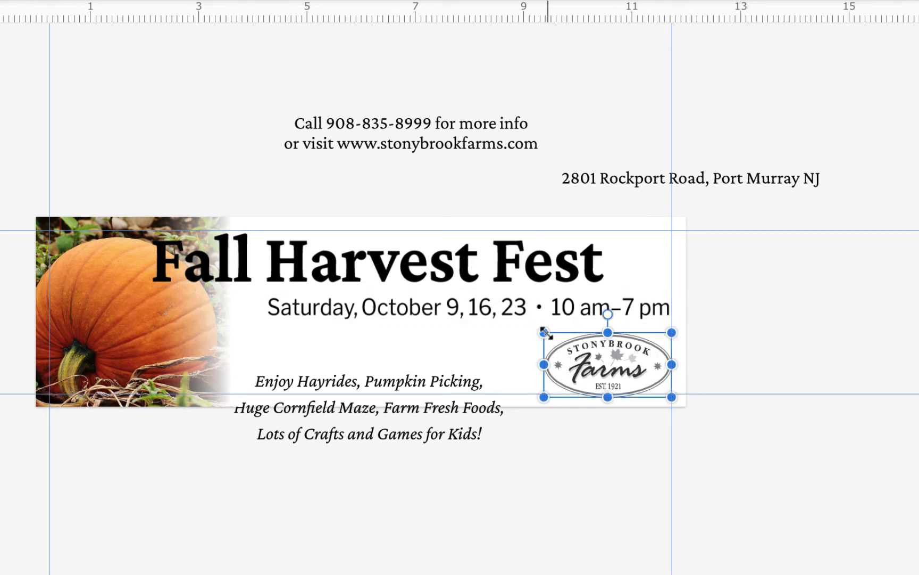
drag(543, 332, 533, 326)
click(812, 331)
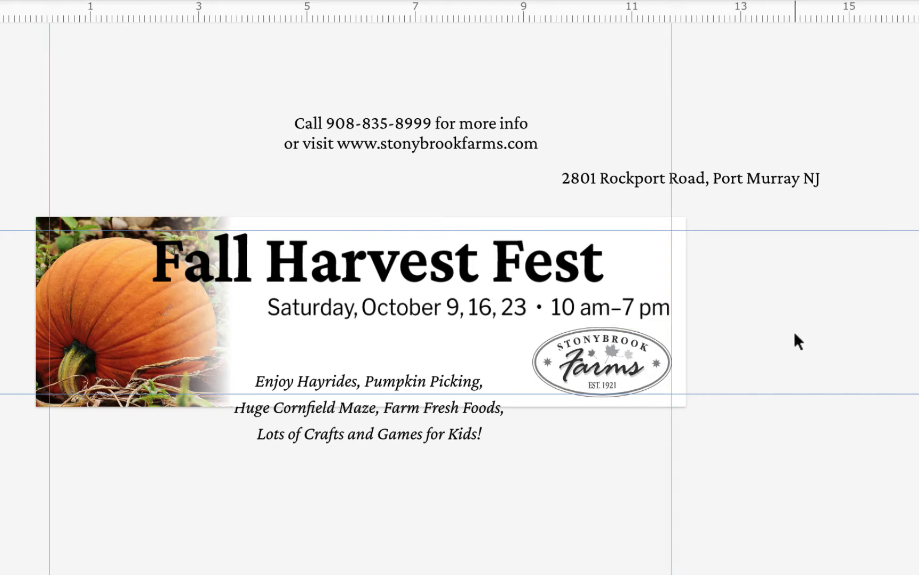
- Delete the word "Enjoy" from the start of the attractions text, so its first line begins with "Hayrides"
scroll(425, 394, up, 3)
click(425, 400)
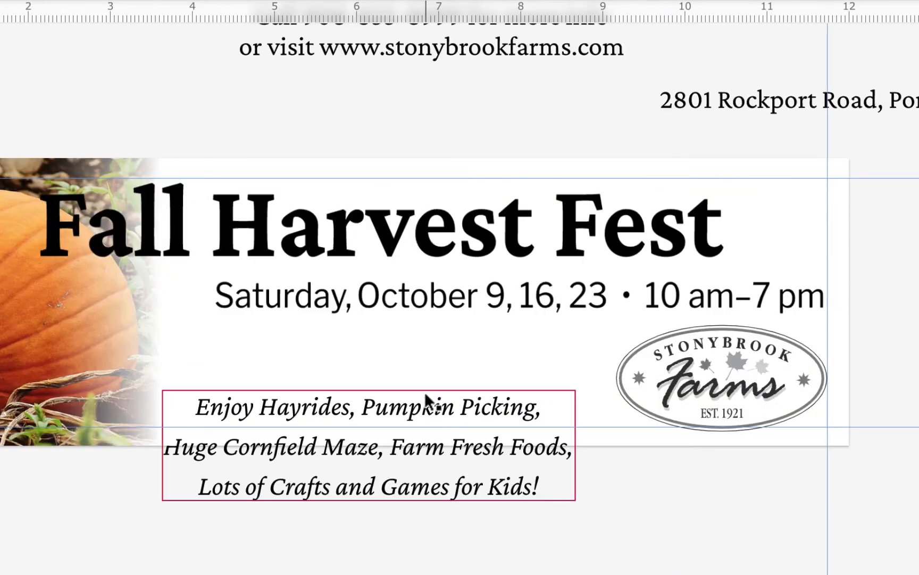
double_click(391, 411)
click(272, 413)
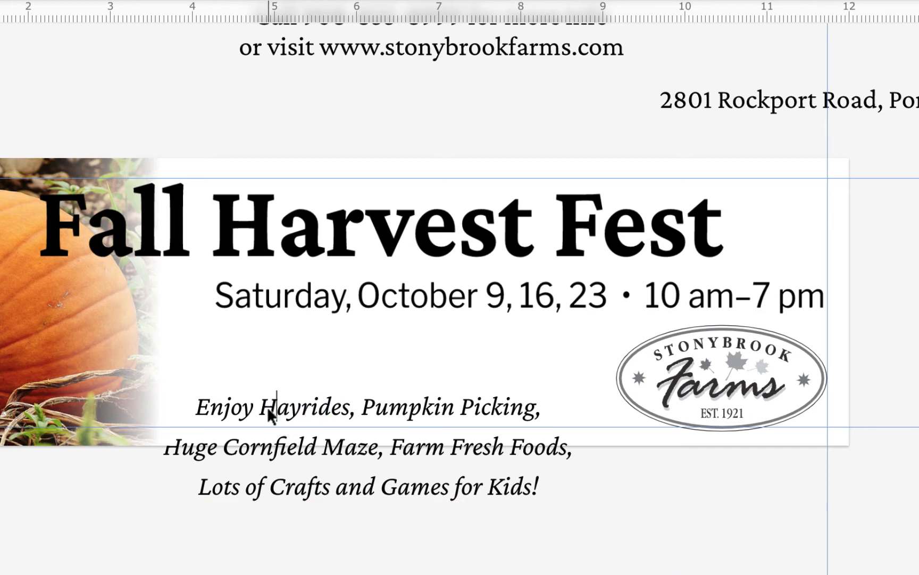
drag(263, 417, 177, 417)
click(544, 405)
double_click(318, 420)
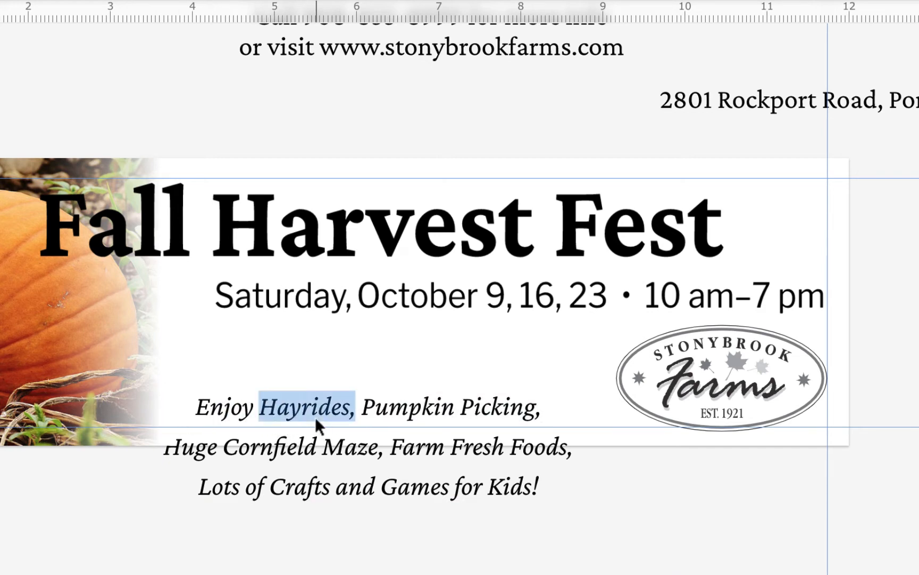
click(308, 413)
click(261, 410)
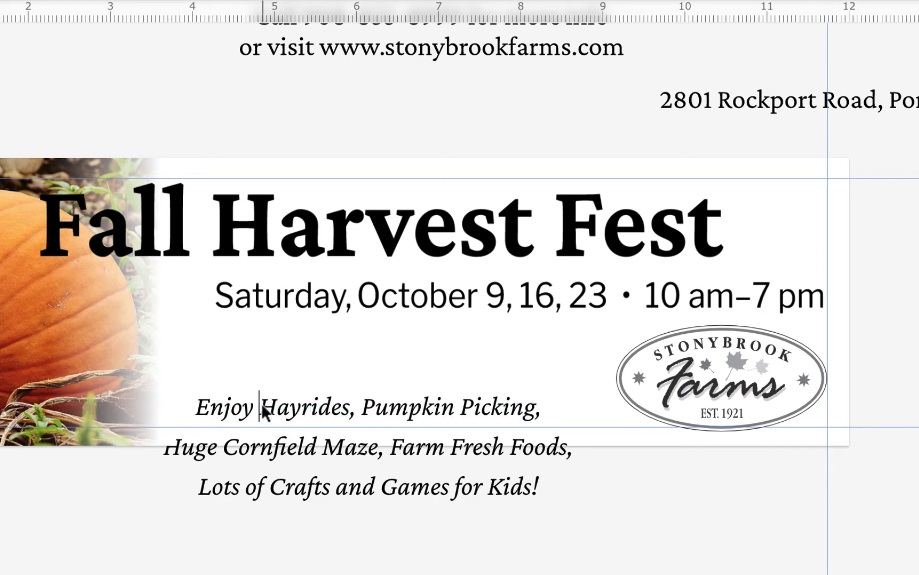
drag(263, 412, 198, 407)
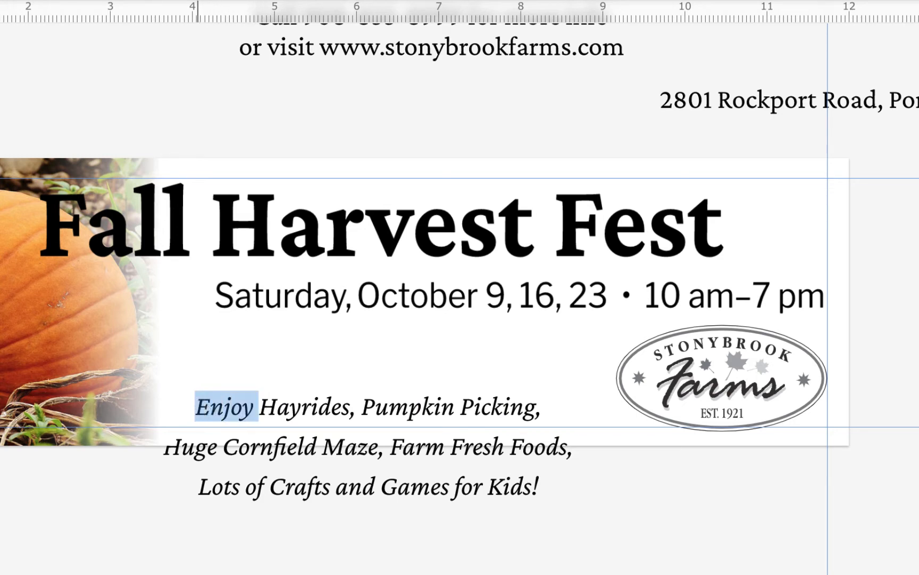
key(BackSpace)
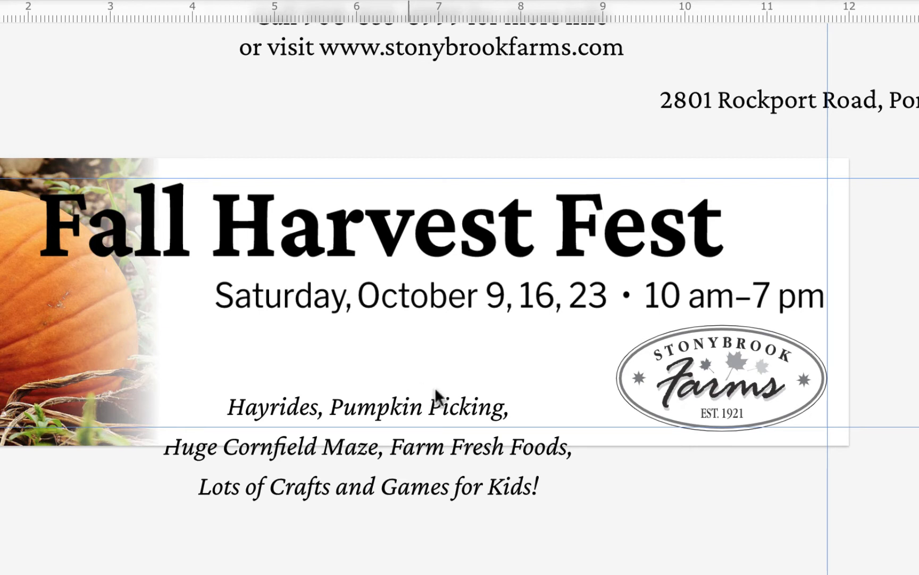
- Shorten "Pumpkin Picking" in the attractions text's first line to "Pumpkins"
drag(504, 418, 414, 418)
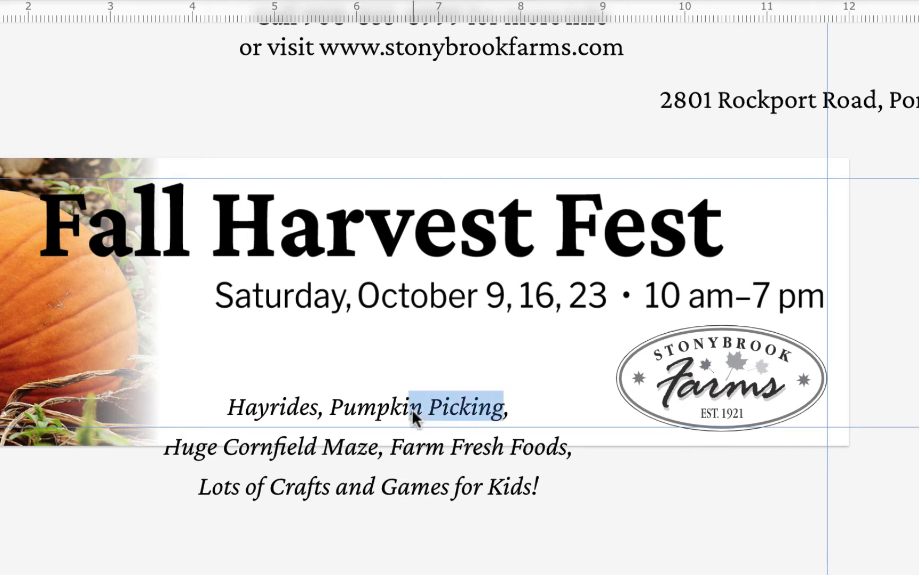
click(471, 417)
text(s)
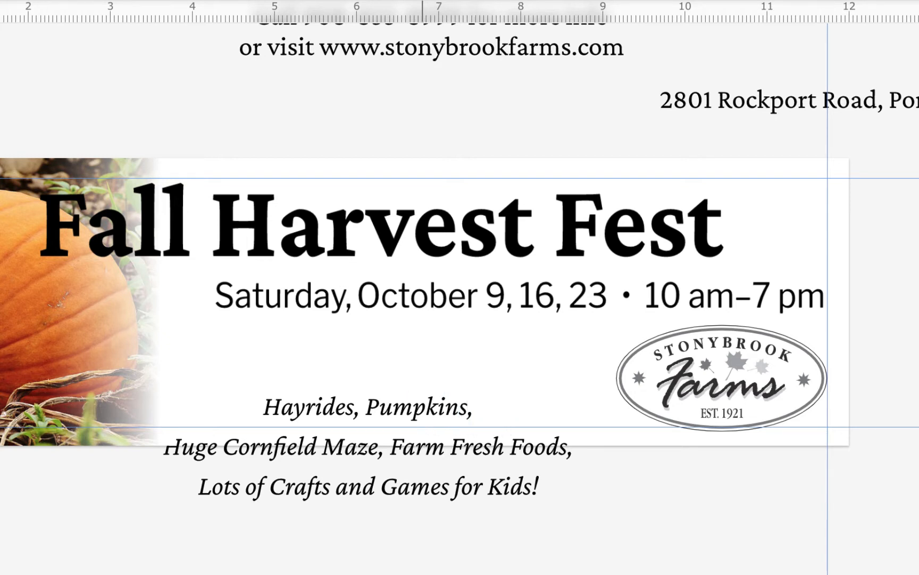
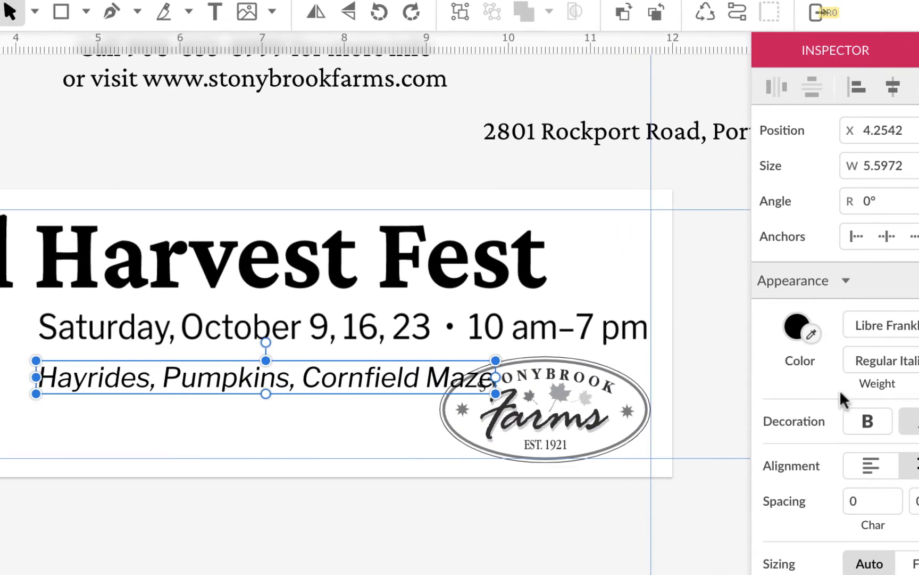
- Change the attractions line from italic to bold and narrow it to about 4.7 inches wide so it clears the logo
click(912, 420)
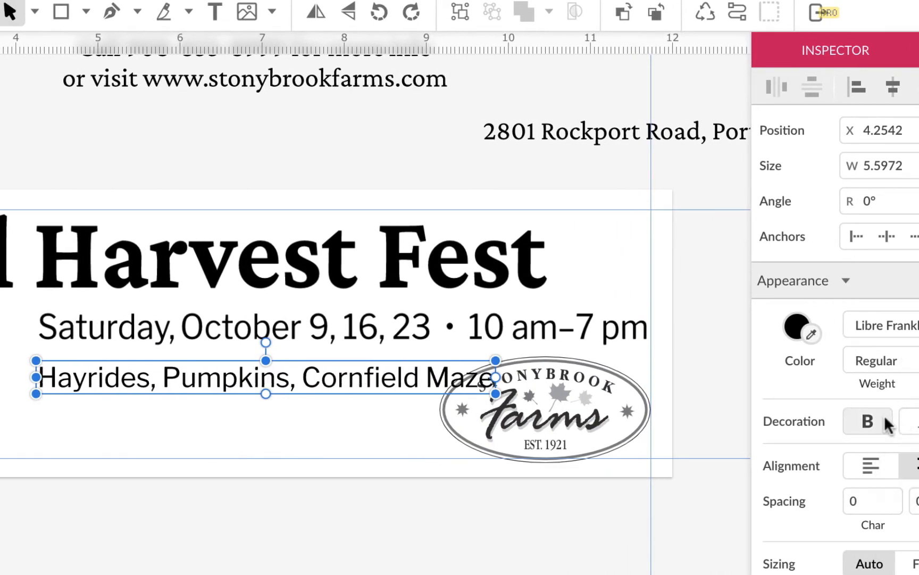
click(867, 421)
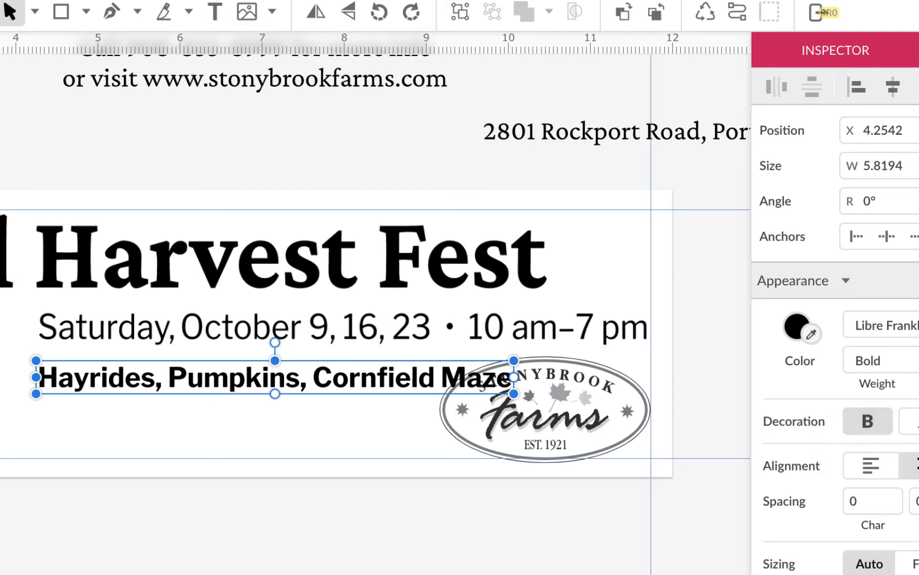
drag(514, 377, 454, 375)
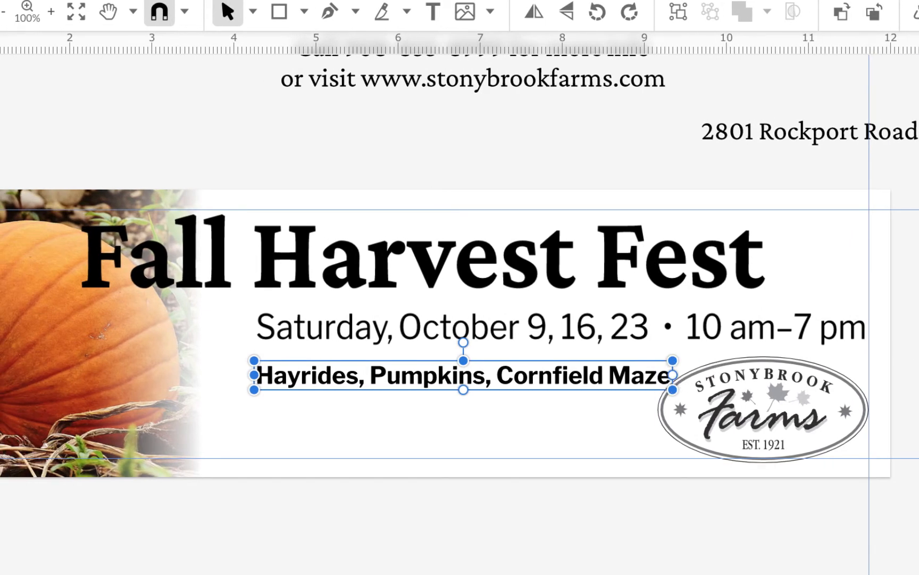
drag(673, 375, 638, 375)
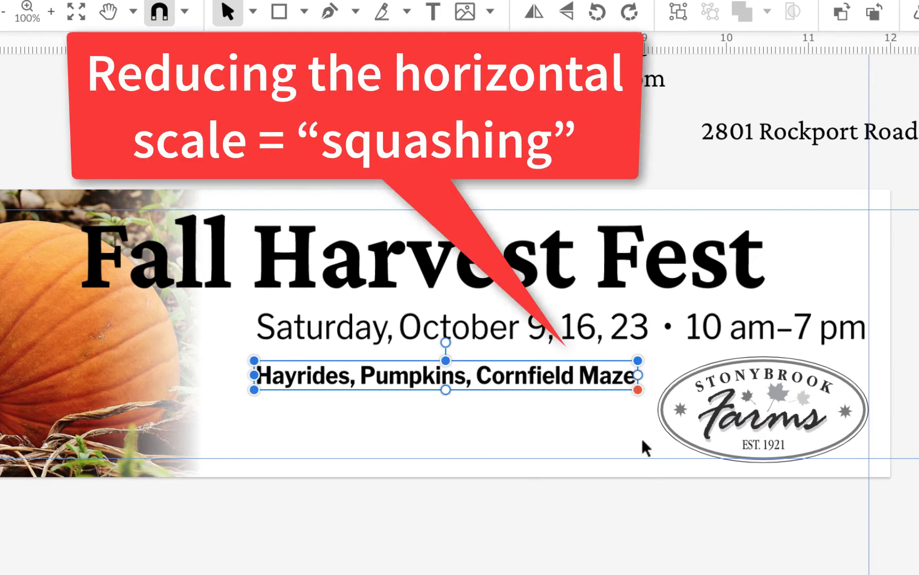
click(642, 439)
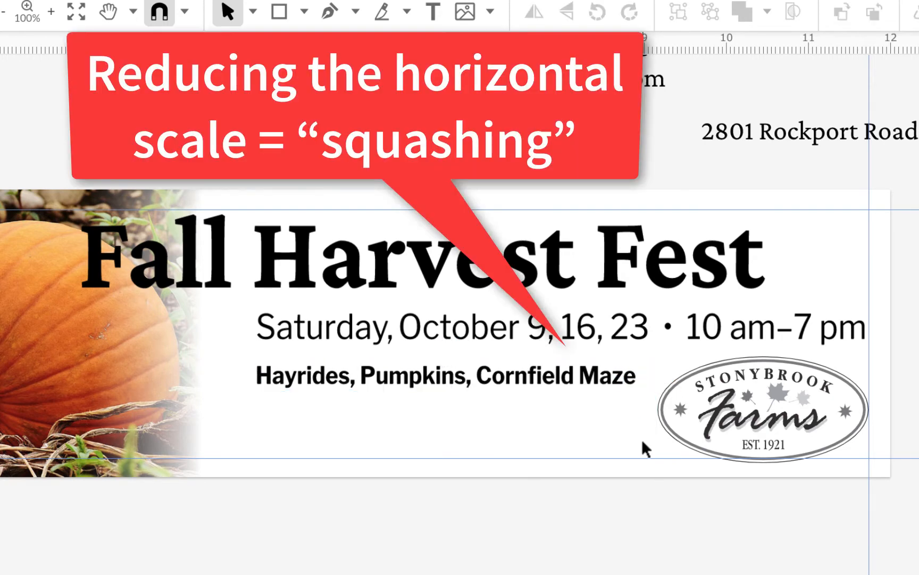
click(521, 375)
click(497, 487)
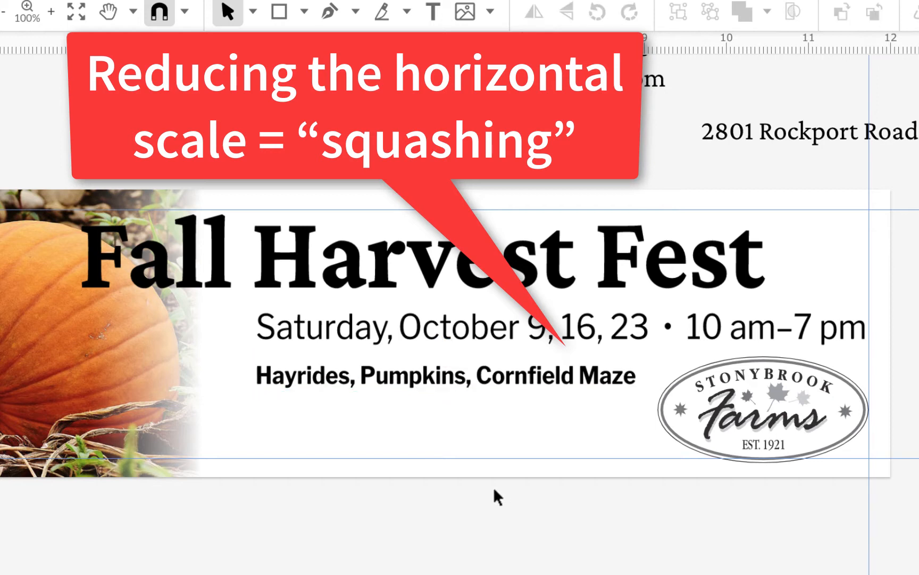
- Replace the comma after "Hayrides" with a bullet (•)
double_click(362, 381)
key(BackSpace)
key(BackSpace)
key(Escape)
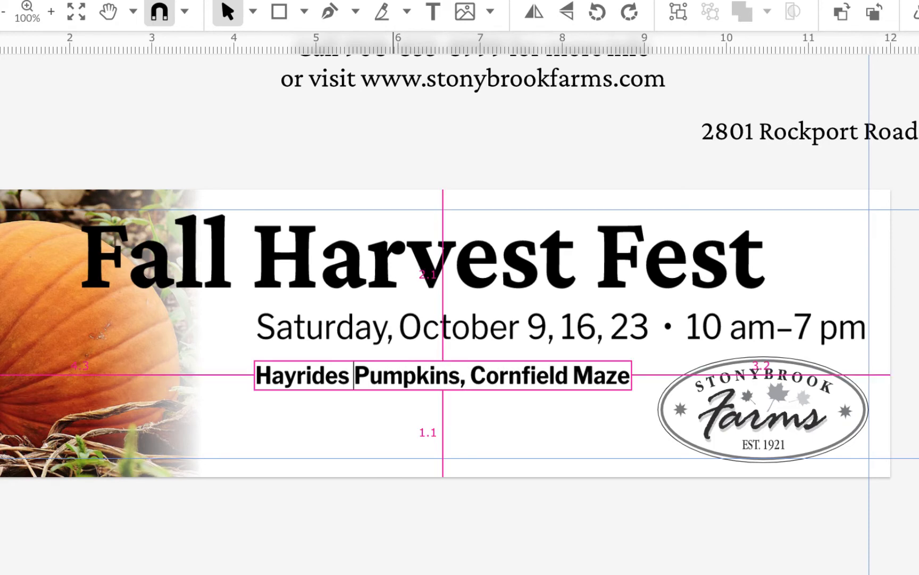
text(•)
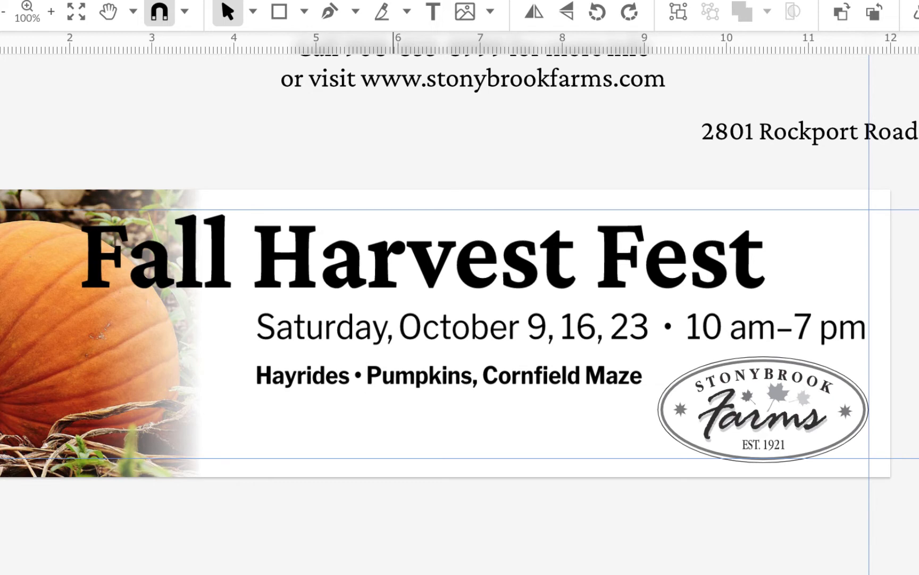
- Replace the bullet after "Hayrides" with a vertical bar (|) spaced on both sides
click(365, 384)
key(BackSpace)
key(BackSpace)
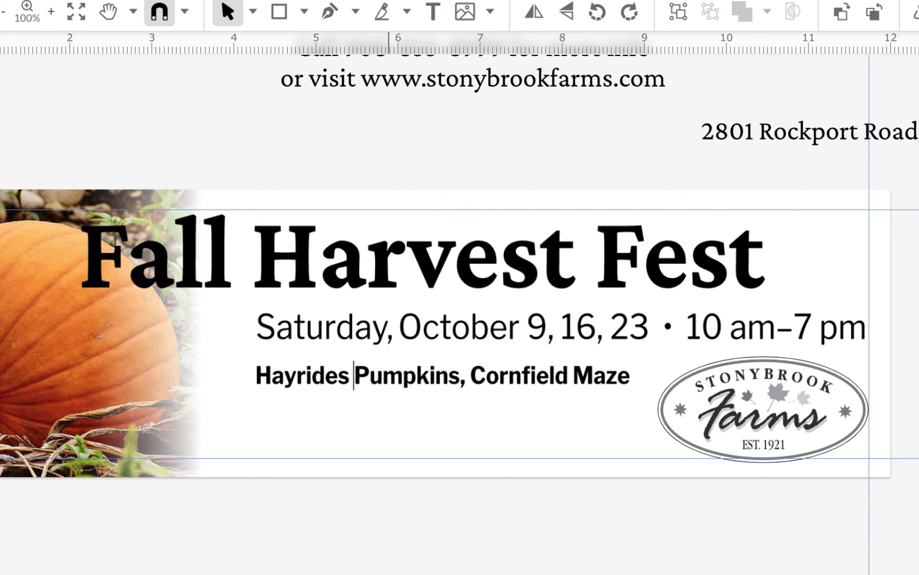
text(|)
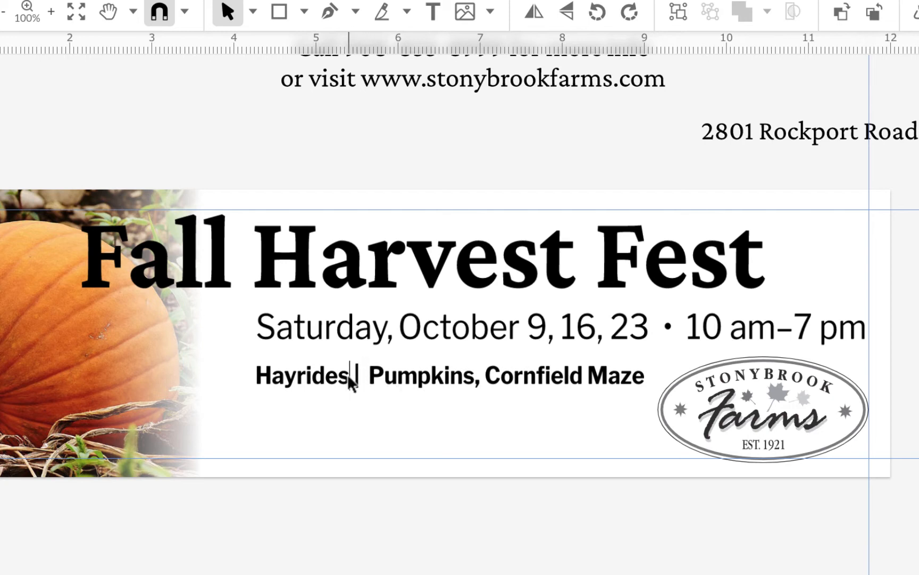
- Replace the comma after "Pumpkins" with a vertical bar (|) spaced on both sides and finish editing the text
click(490, 376)
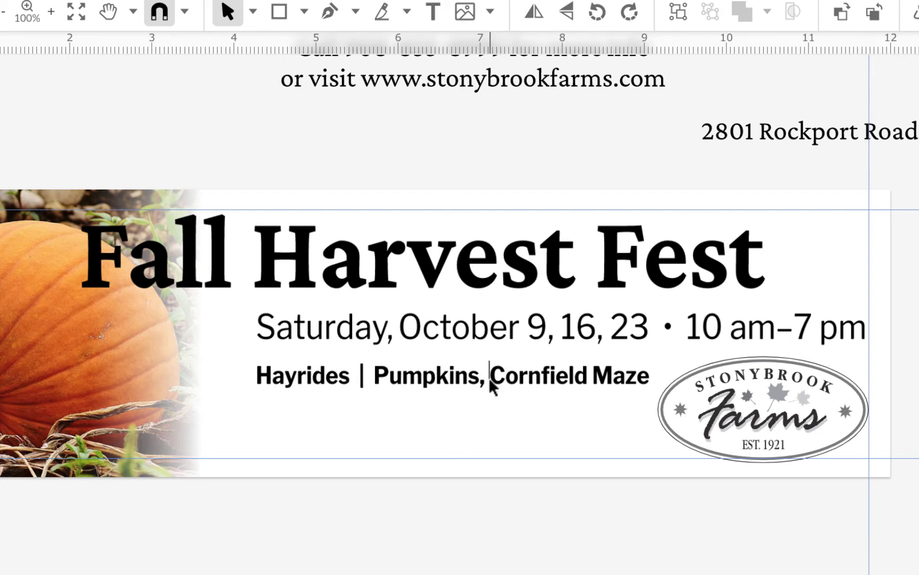
key(BackSpace)
key(BackSpace)
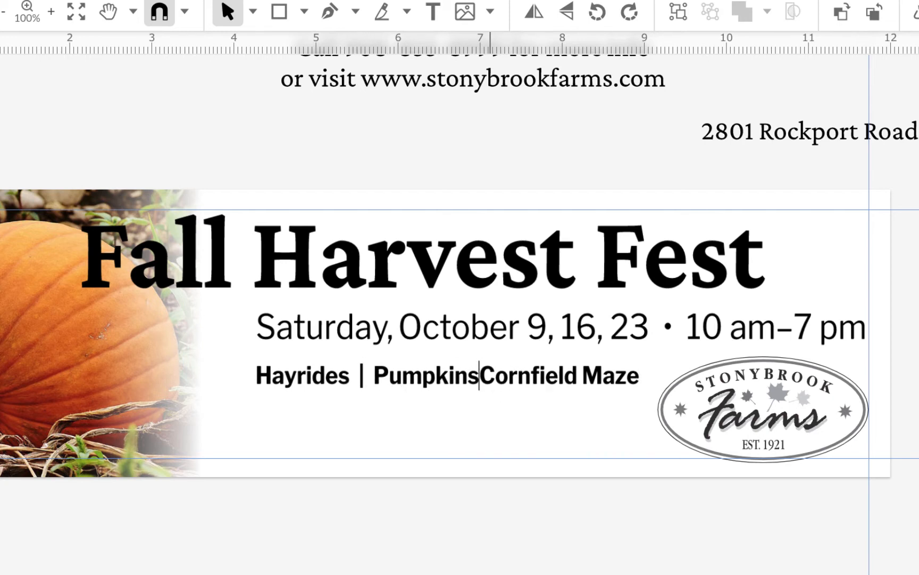
text(|)
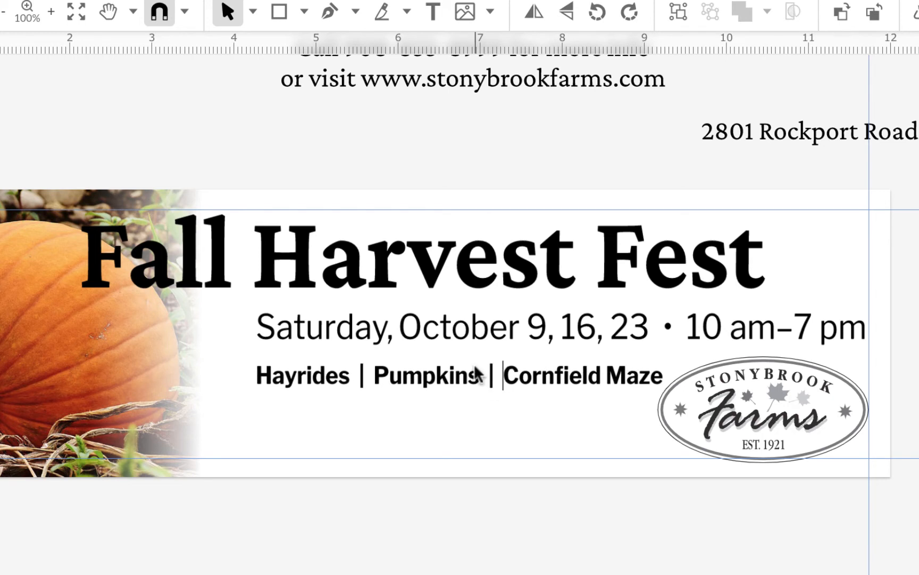
key(Escape)
- Try shifting the date line and the attractions line slightly left, away from the right margin guide
mouse_move(471, 330)
mouse_down()
mouse_move(459, 330)
mouse_move(471, 331)
mouse_up()
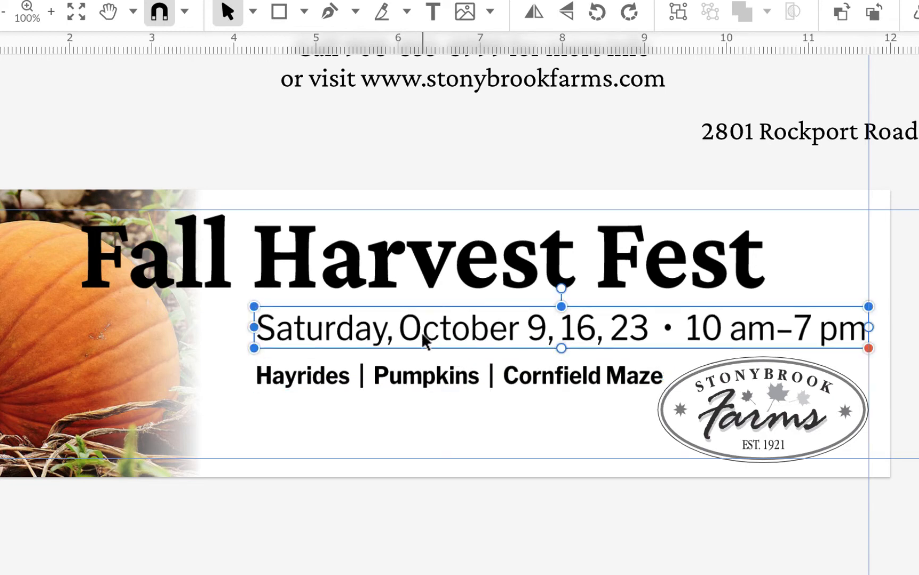
drag(408, 372, 399, 371)
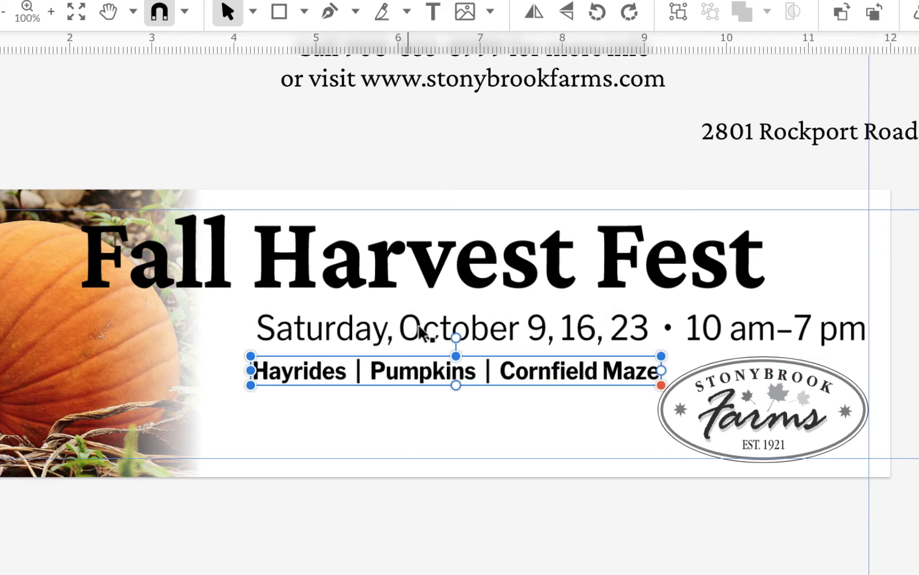
drag(420, 339, 409, 337)
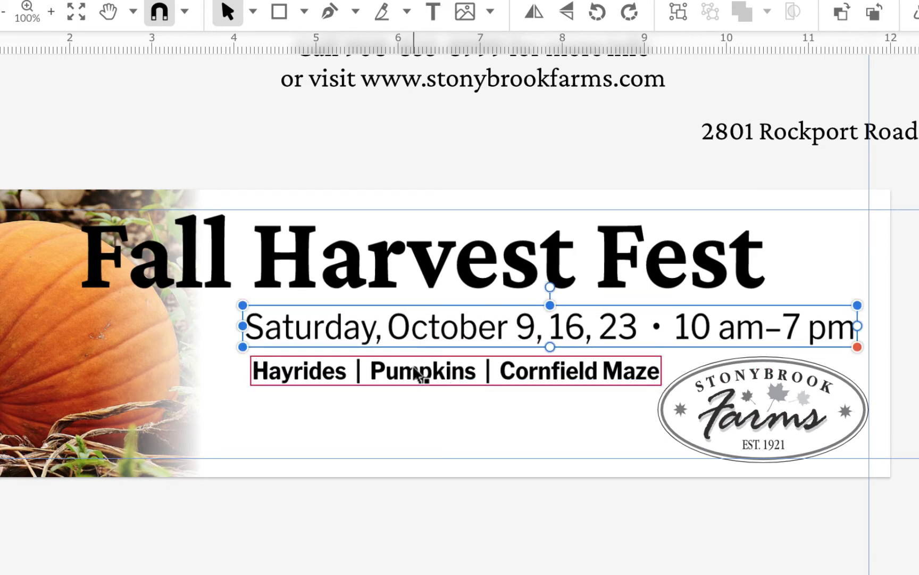
drag(413, 381, 404, 373)
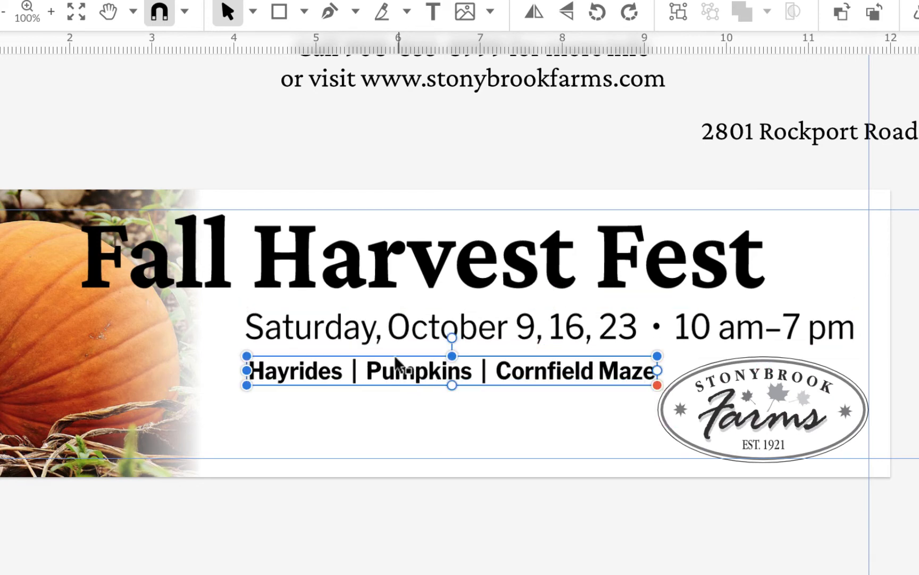
- Move the date line back against the right margin guide and align the attractions line with its left edge
drag(396, 329, 404, 335)
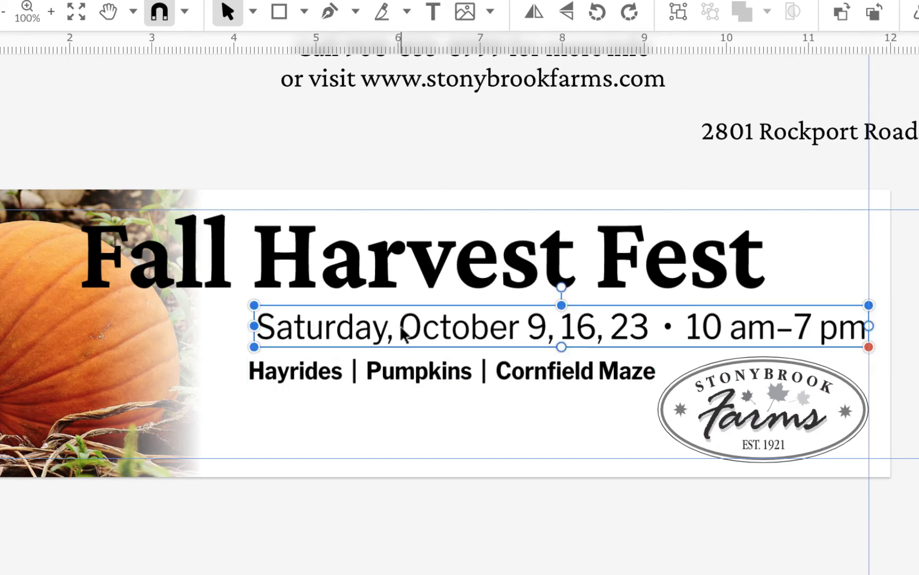
drag(415, 382, 419, 382)
click(311, 379)
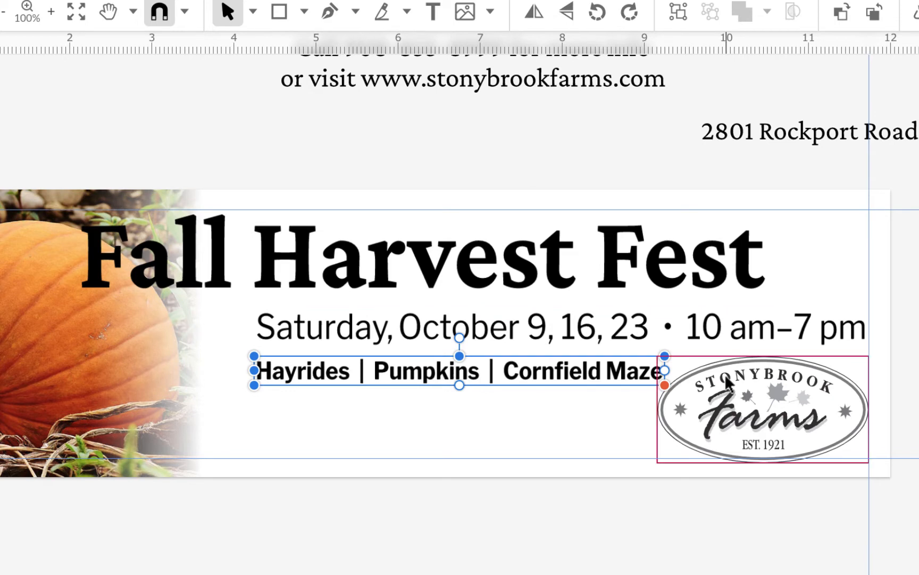
- Try the attractions line slightly lower and farther left, and return it to the date line's left edge, level with the logo's top
click(752, 403)
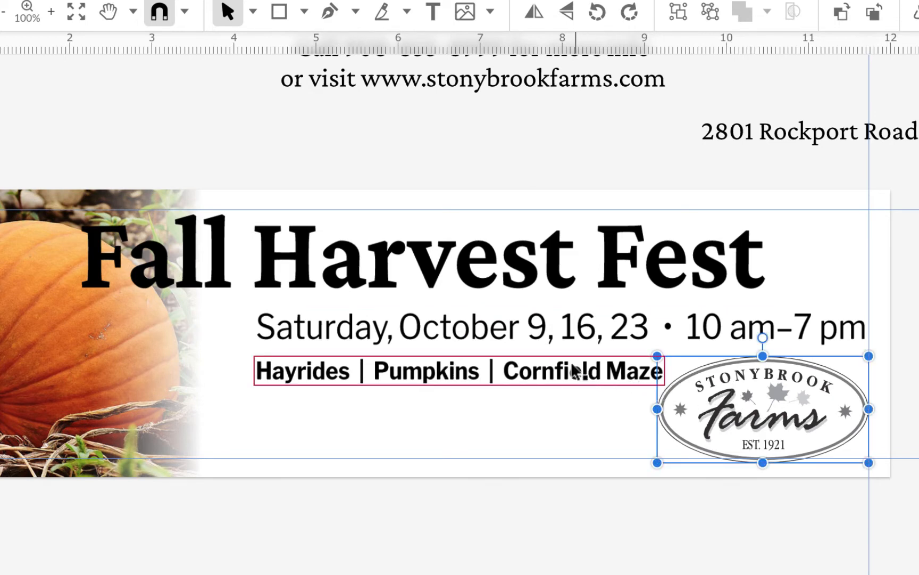
drag(577, 372, 578, 379)
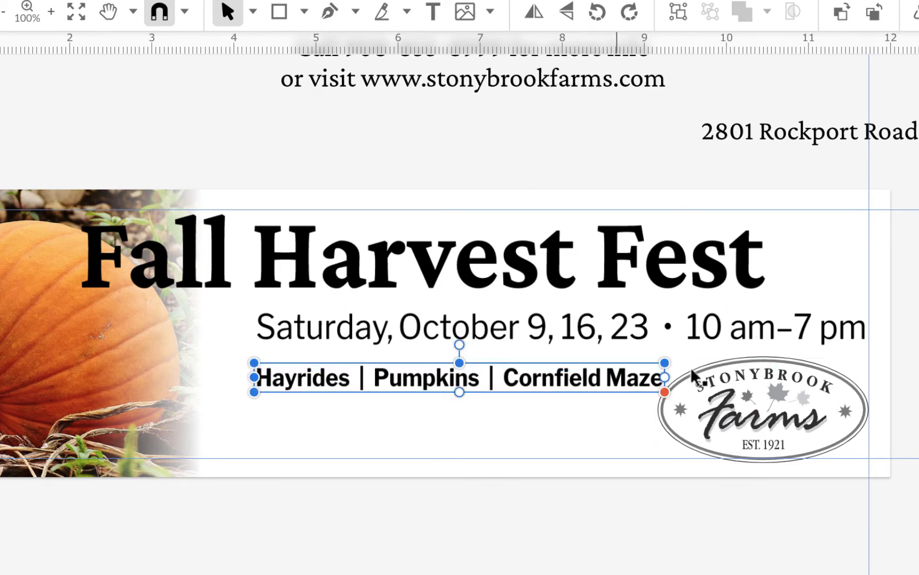
click(590, 486)
drag(524, 388, 469, 376)
click(499, 496)
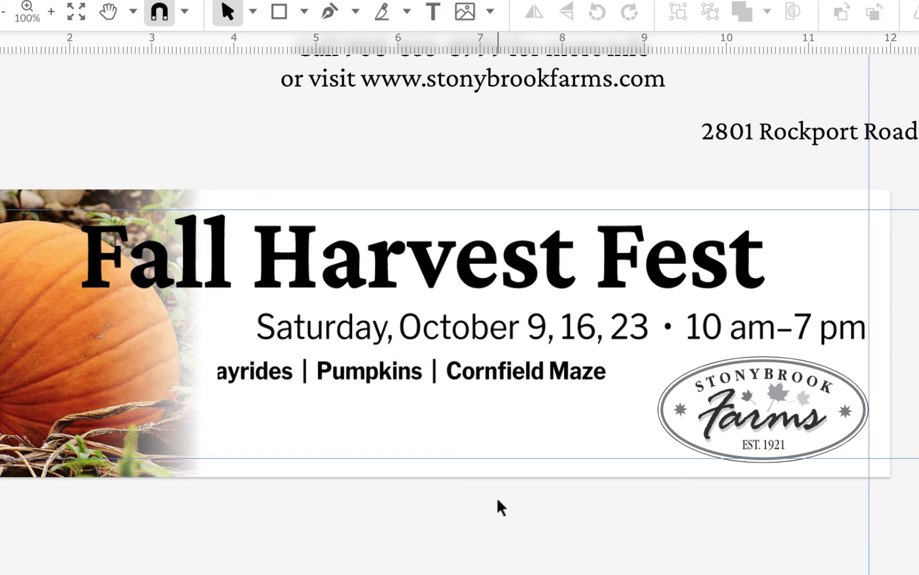
drag(497, 375, 524, 376)
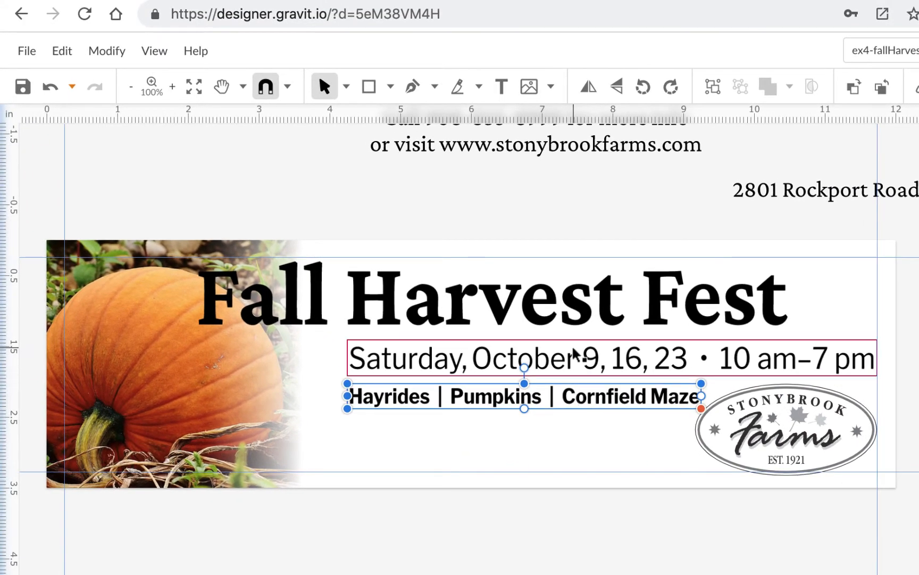
- Shrink the Stonybrook Farms logo to about 2.4 inches wide, keeping its lower-right corner in place
key(Escape)
click(749, 427)
drag(696, 385, 705, 389)
- Nudge the attractions line slightly down, away from the date line
click(618, 400)
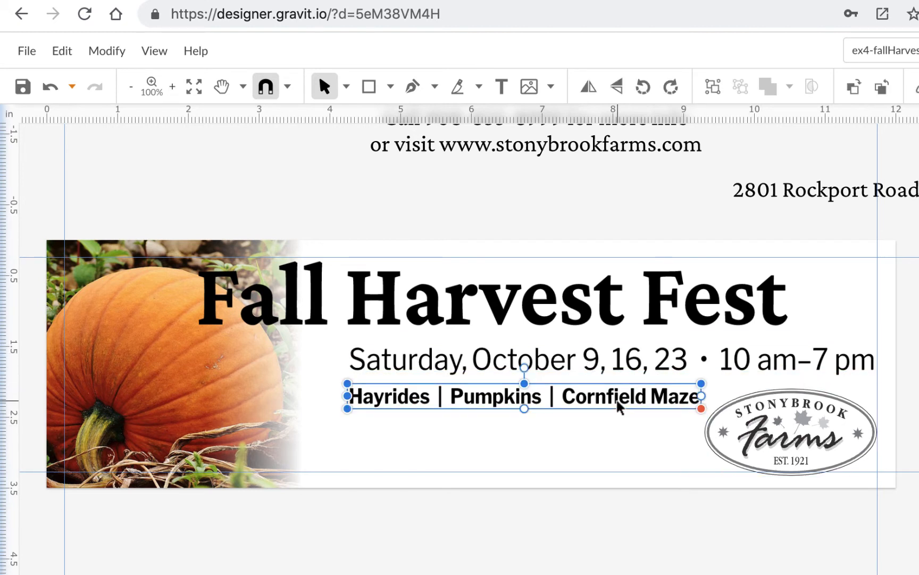
key(Down)
key(Down)
key(Down)
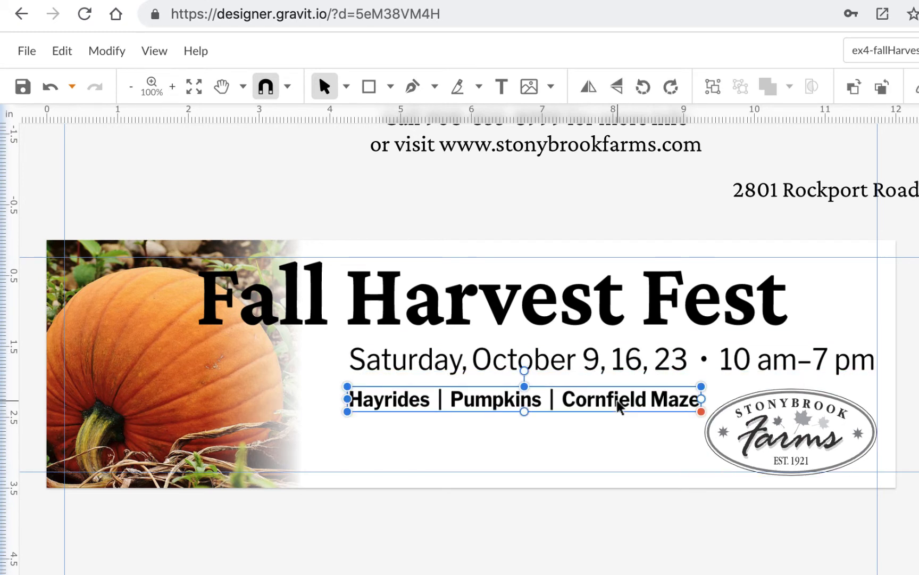
- Move the Fall Harvest Fest title about 0.2 inches left, farther over the pumpkin photo
drag(534, 311, 519, 312)
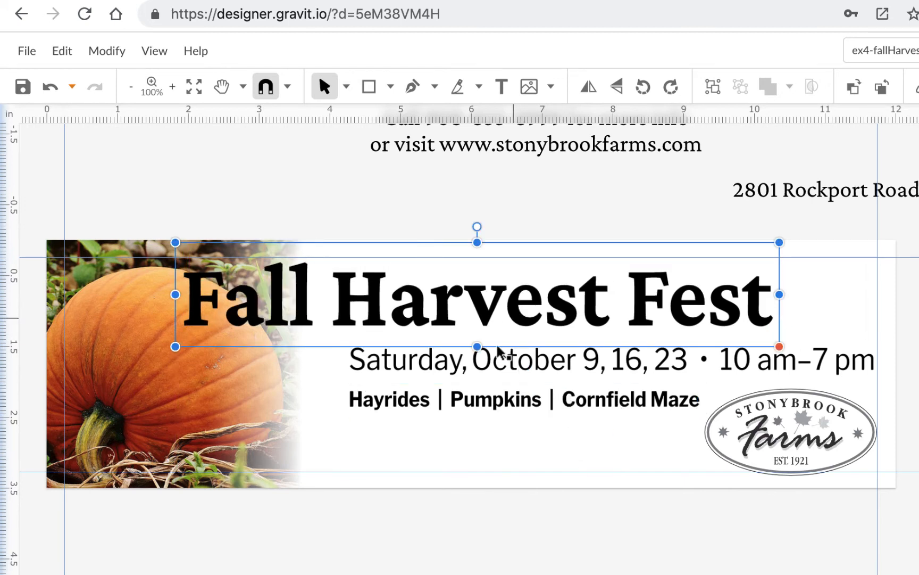
- Move the date line about 0.3 inches left, and shift the attractions line left to match its left edge
click(485, 366)
key(shift+Left)
key(shift+Left)
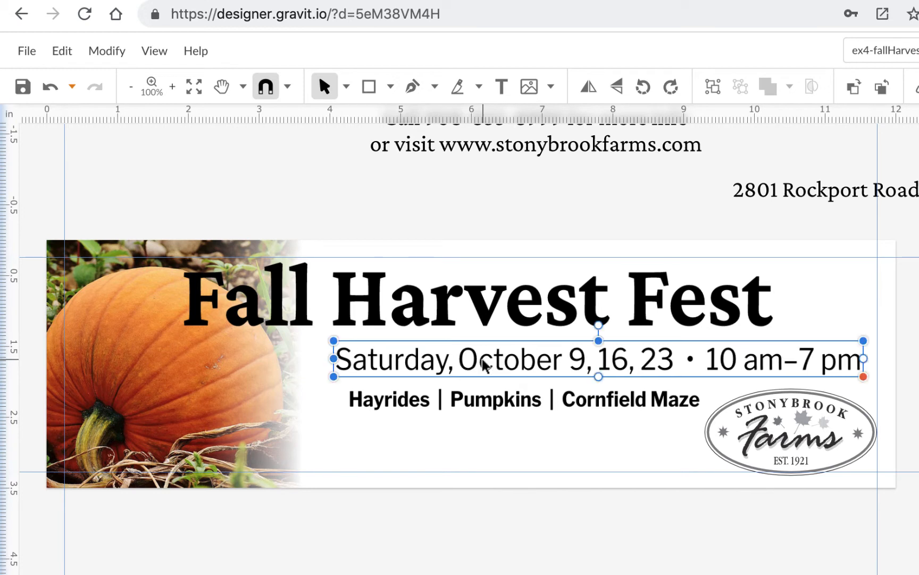
drag(485, 366, 482, 365)
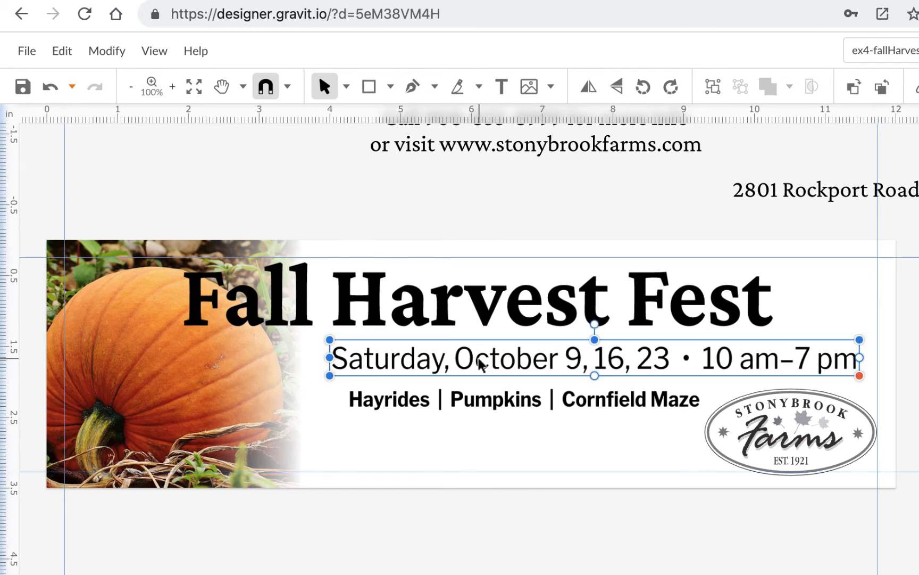
drag(493, 407, 474, 404)
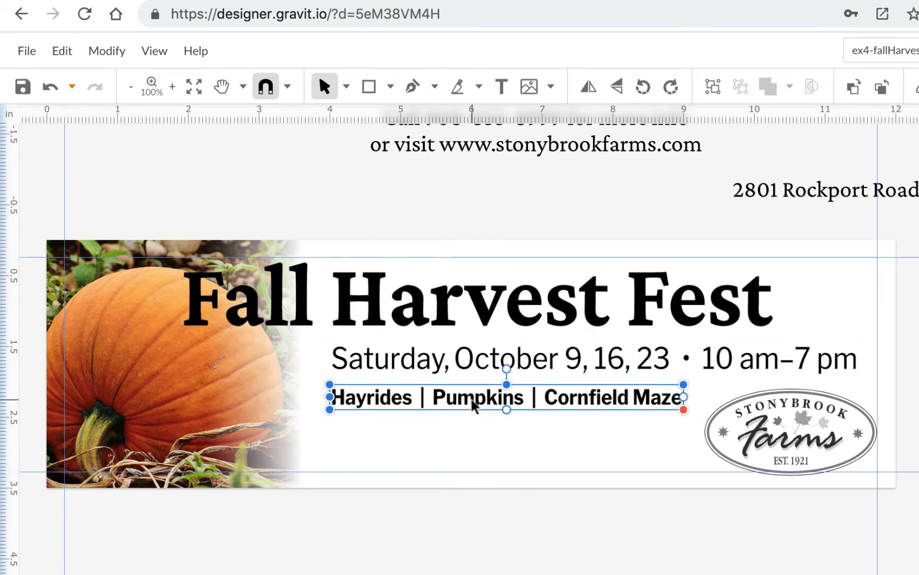
- Widen the date line's text box to about 7.7 inches, and shift the attractions line right to match the date text's left edge
click(837, 360)
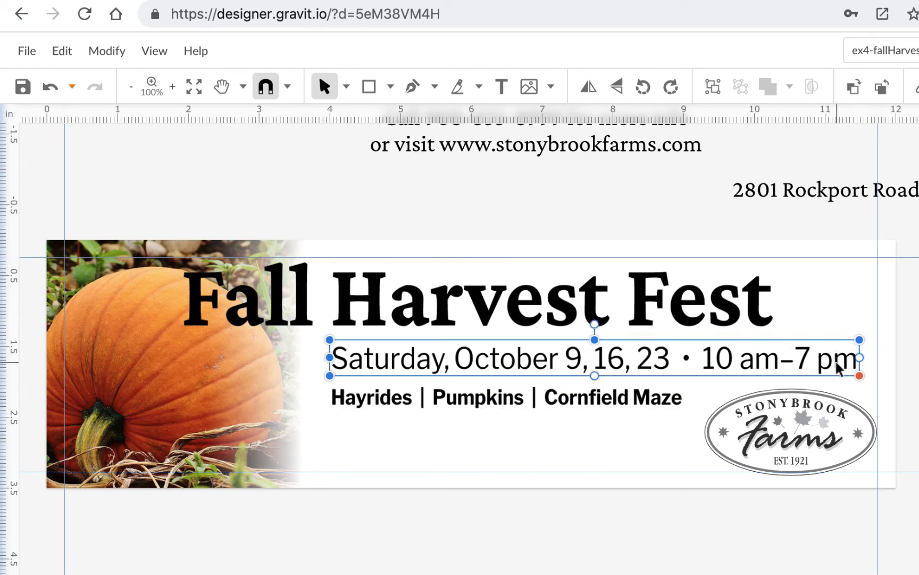
drag(859, 375, 861, 383)
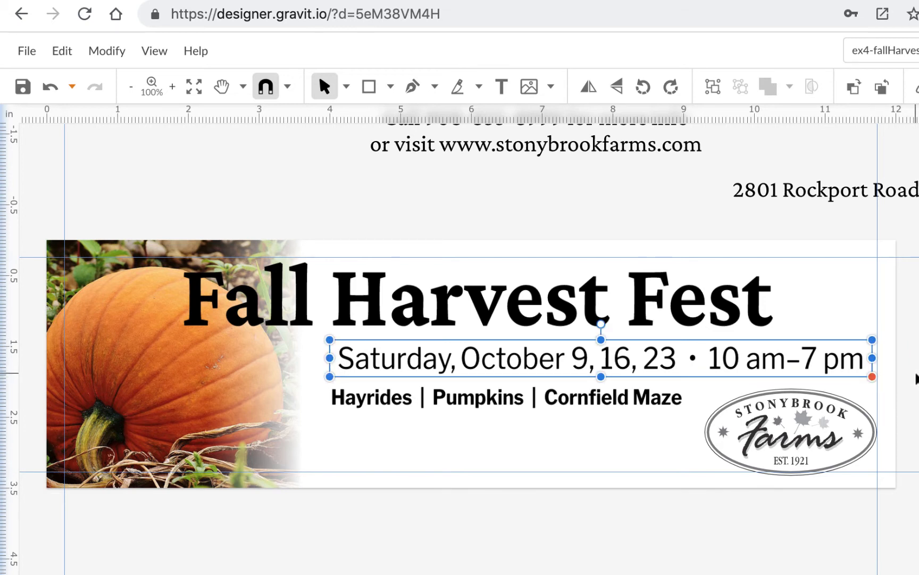
click(862, 382)
drag(665, 402, 687, 405)
- Nudge the date line slightly left under the H of Harvest, and add a vertical guide there at about 4.1 inches
click(569, 365)
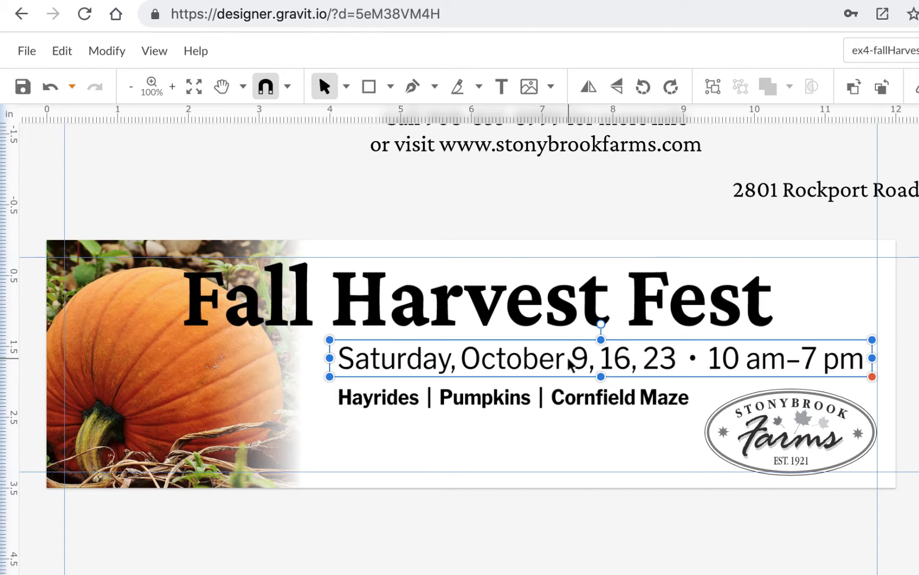
key(Left)
key(Left)
key(Left)
key(Left)
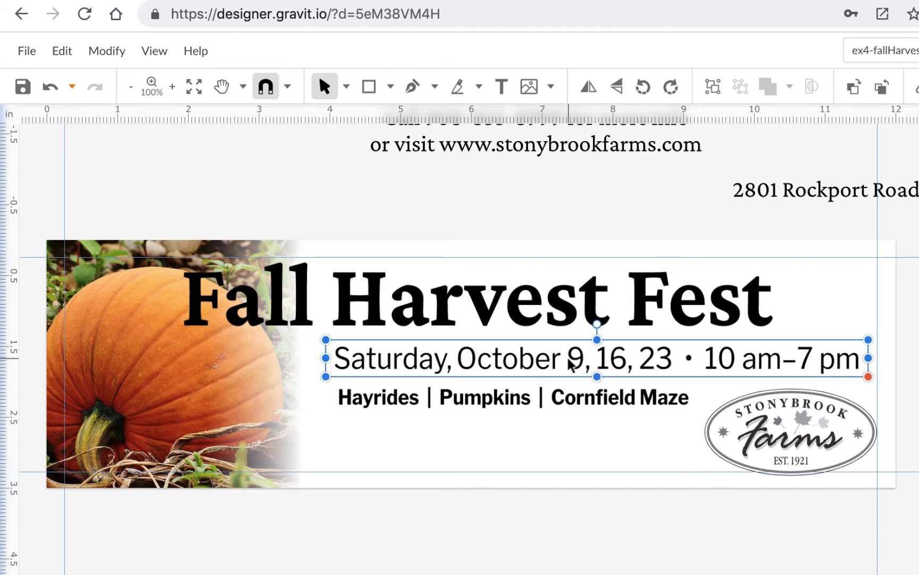
drag(11, 267, 336, 321)
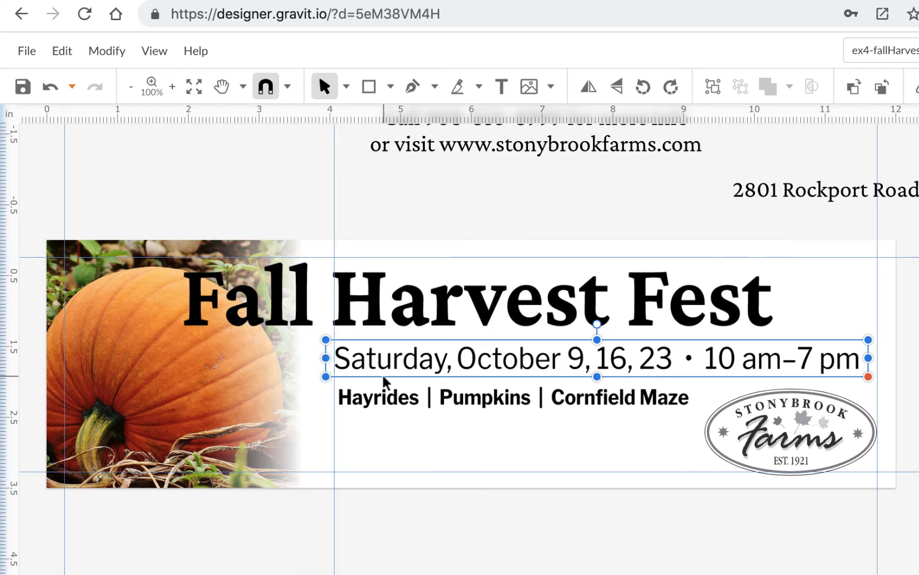
- Shift the attractions line slightly left to align with the new vertical guide
click(388, 405)
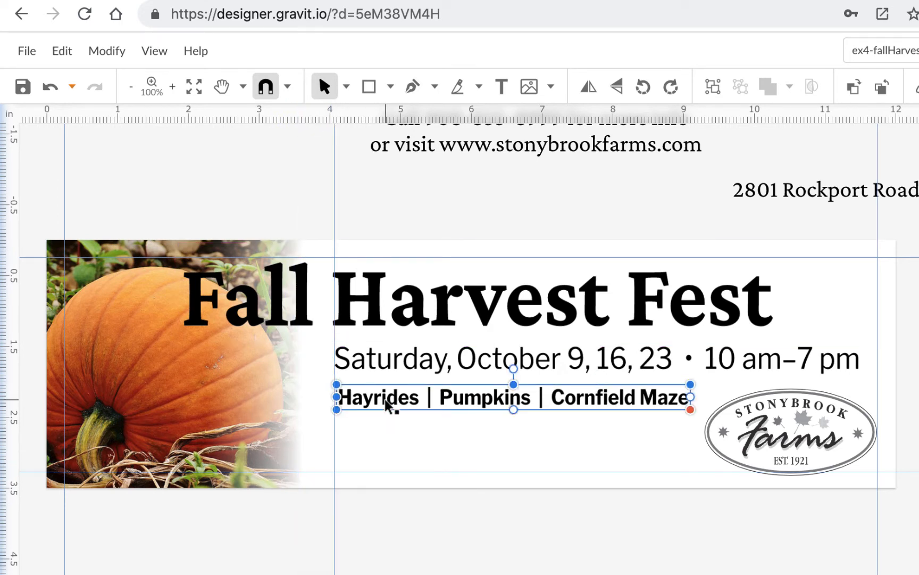
click(407, 363)
drag(379, 402, 376, 396)
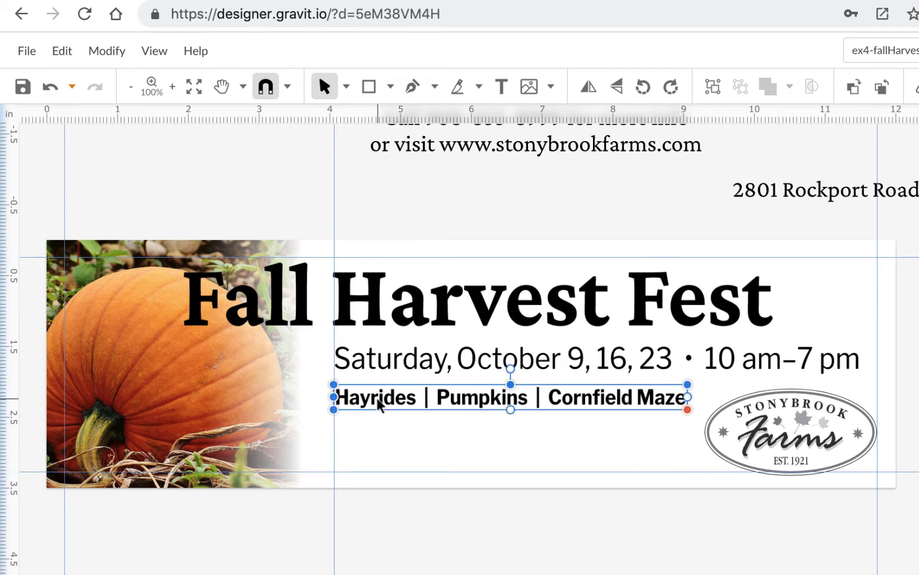
click(517, 527)
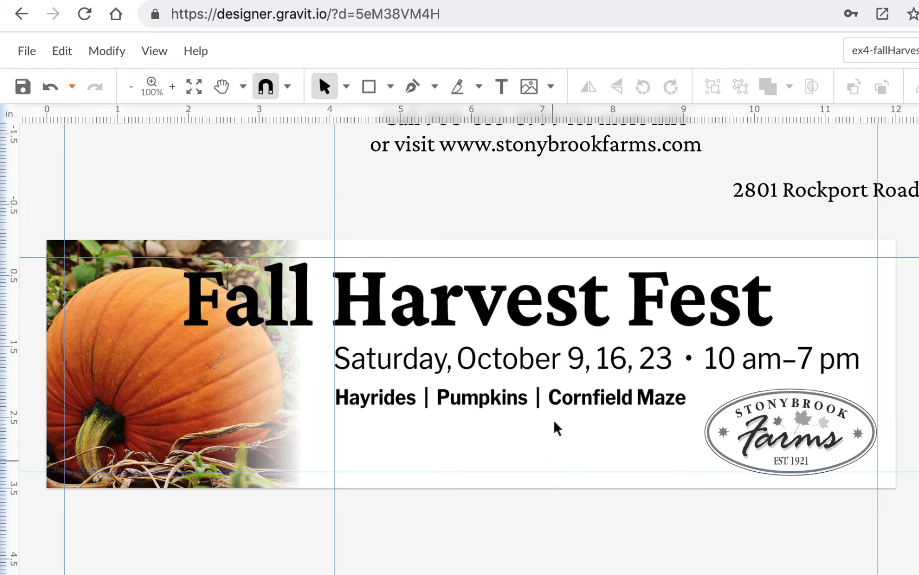
scroll(581, 283, up, 3)
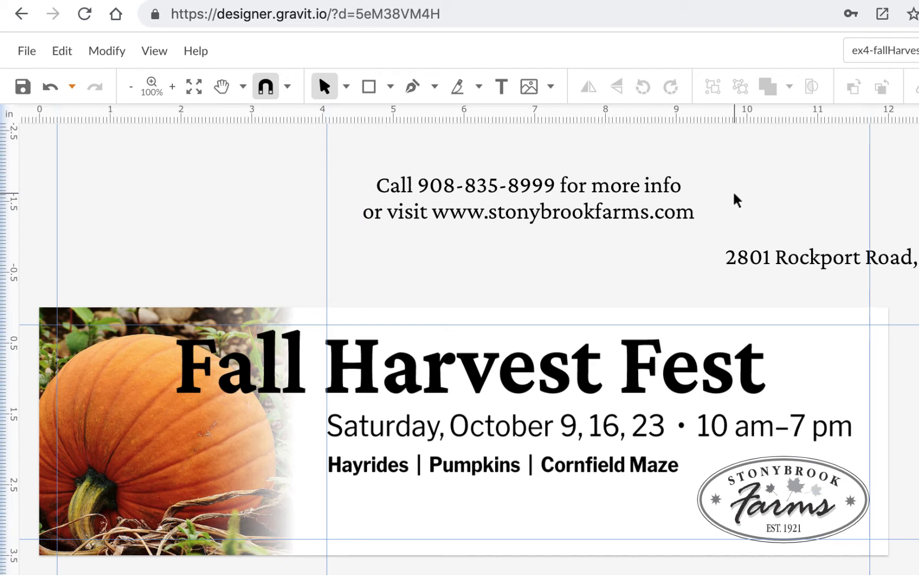
click(628, 213)
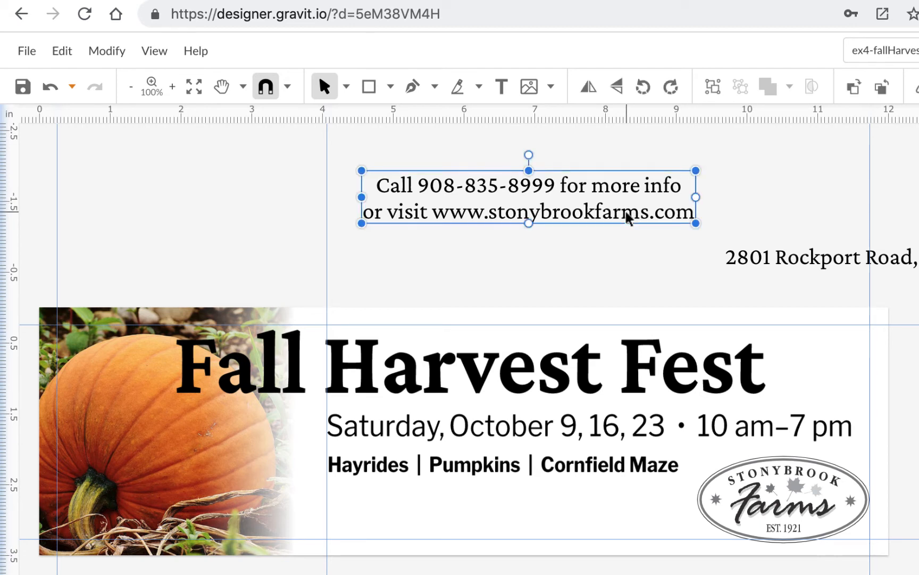
double_click(532, 218)
click(505, 215)
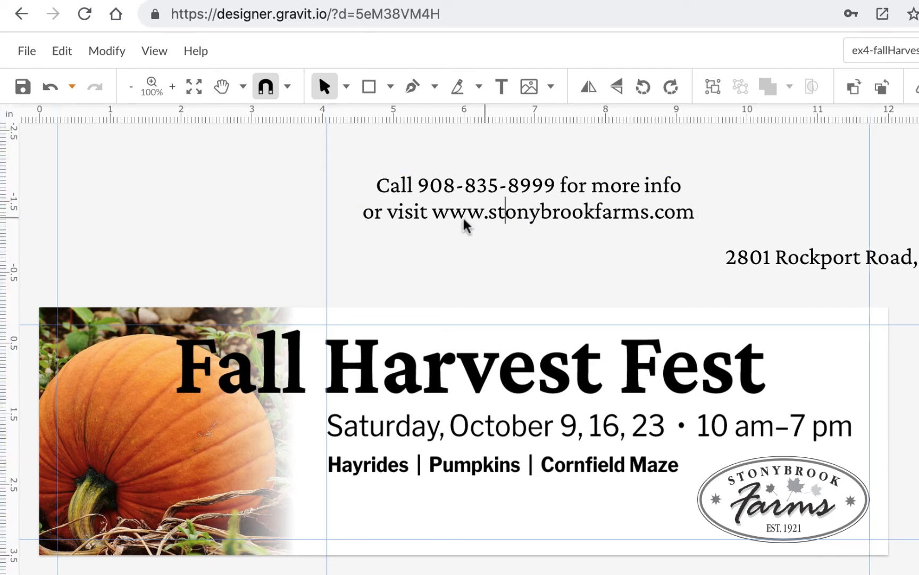
drag(434, 215, 338, 166)
key(BackSpace)
key(Escape)
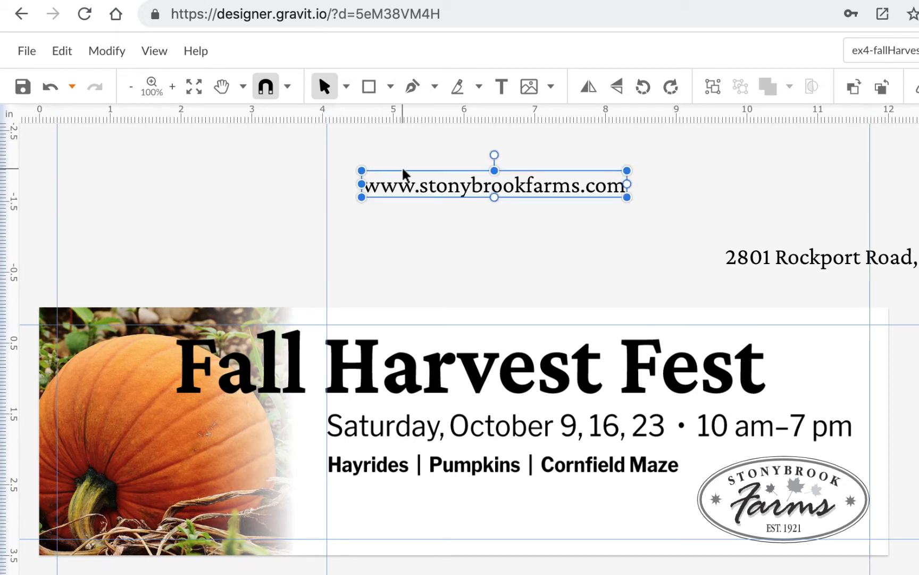
- Place the web address below the attractions line, between the vertical guide and the logo, and enable Autoscale Font for it
drag(525, 195, 489, 530)
click(532, 569)
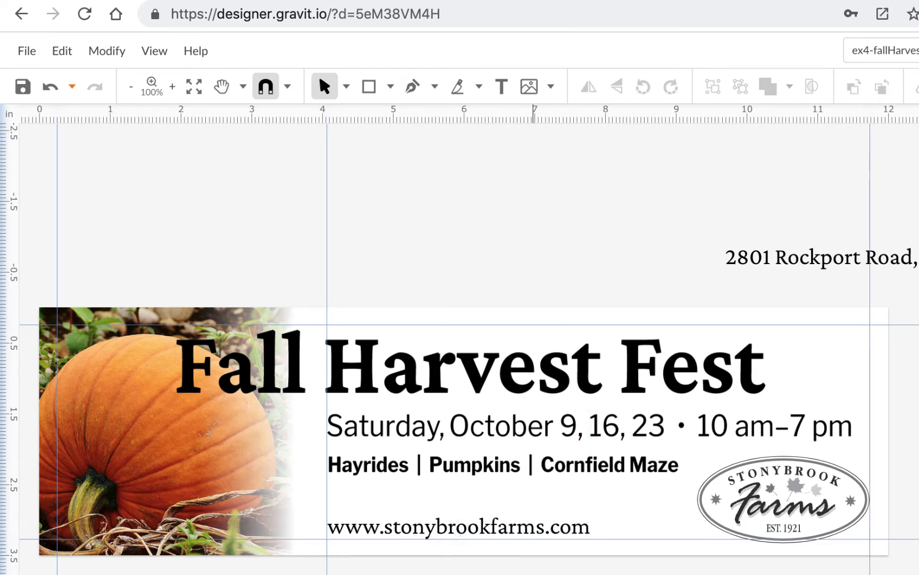
click(583, 532)
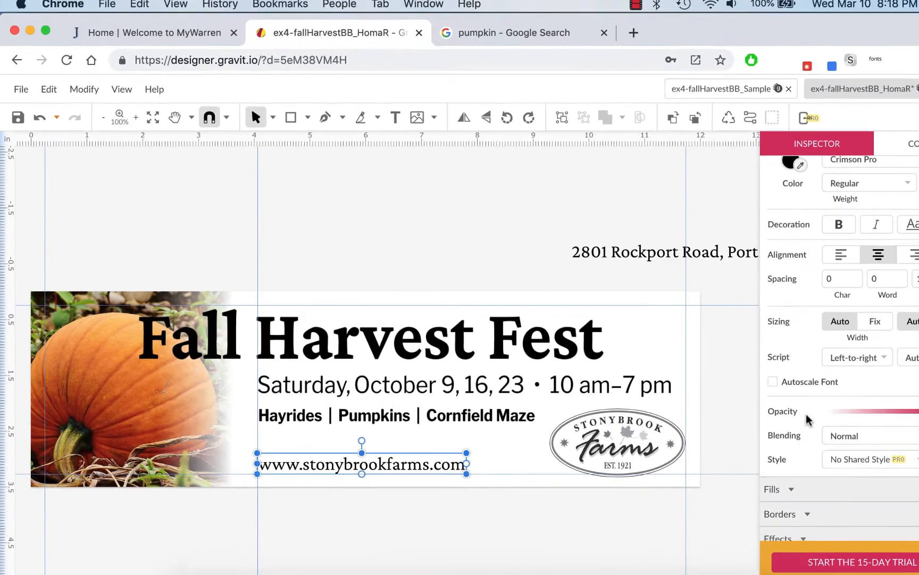
scroll(782, 434, down, 1)
scroll(782, 433, down, 2)
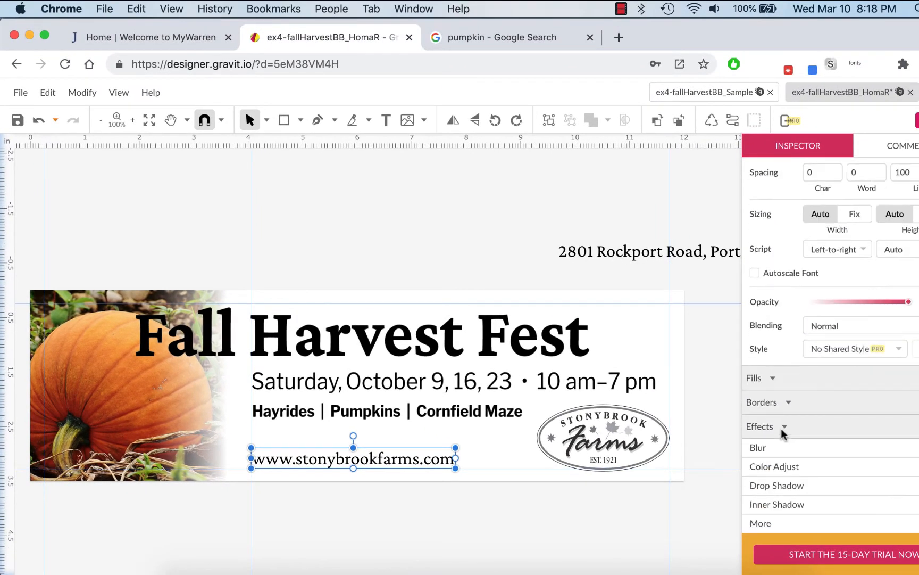
scroll(782, 433, up, 3)
click(754, 431)
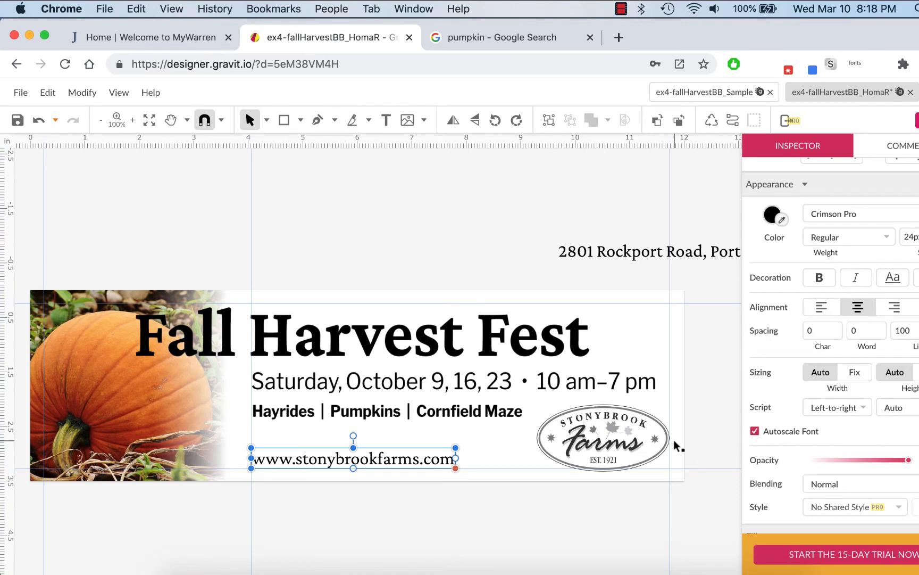
- Enlarge the web address to about 4.47 inches wide and nudge it slightly up toward the lower margin guide
mouse_move(455, 447)
mouse_down()
mouse_move(471, 449)
mouse_move(444, 464)
mouse_up()
click(472, 499)
click(444, 459)
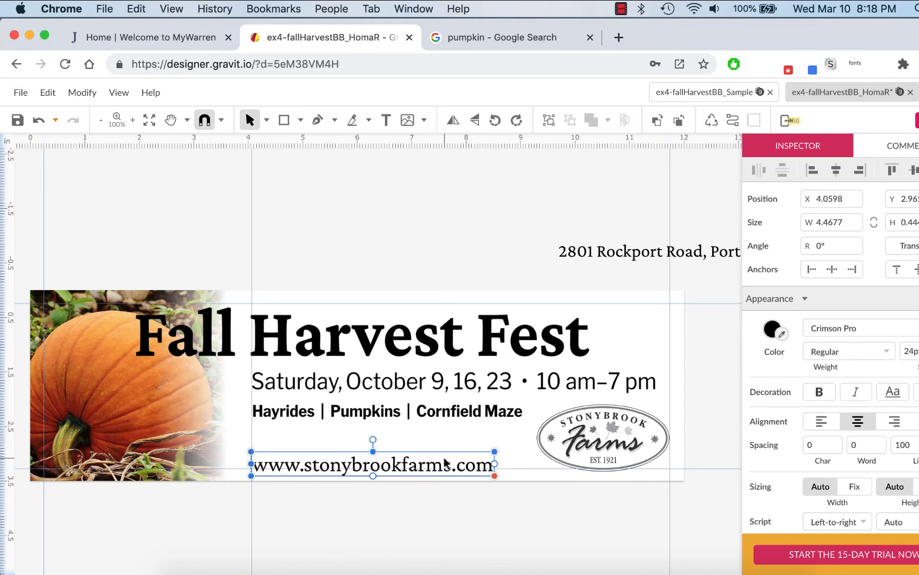
key(Up)
key(Up)
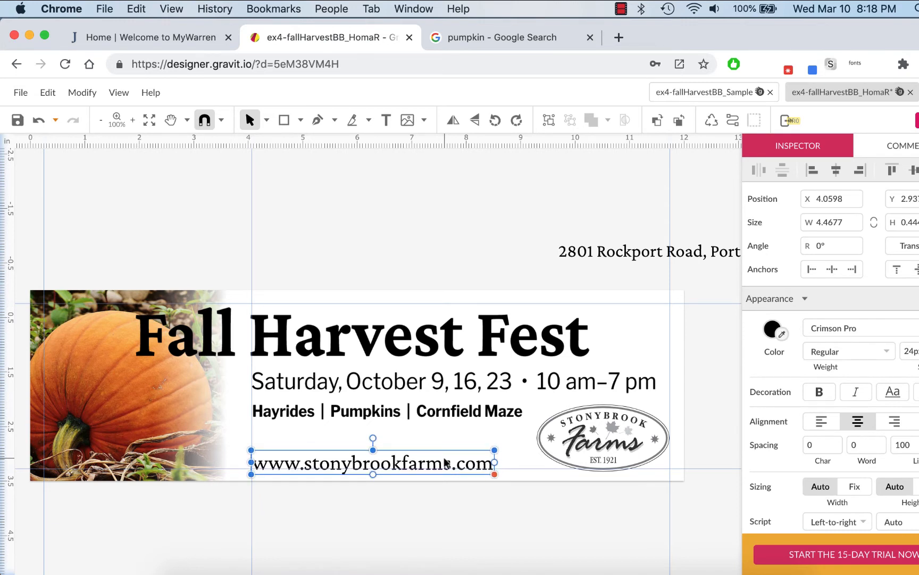
click(504, 524)
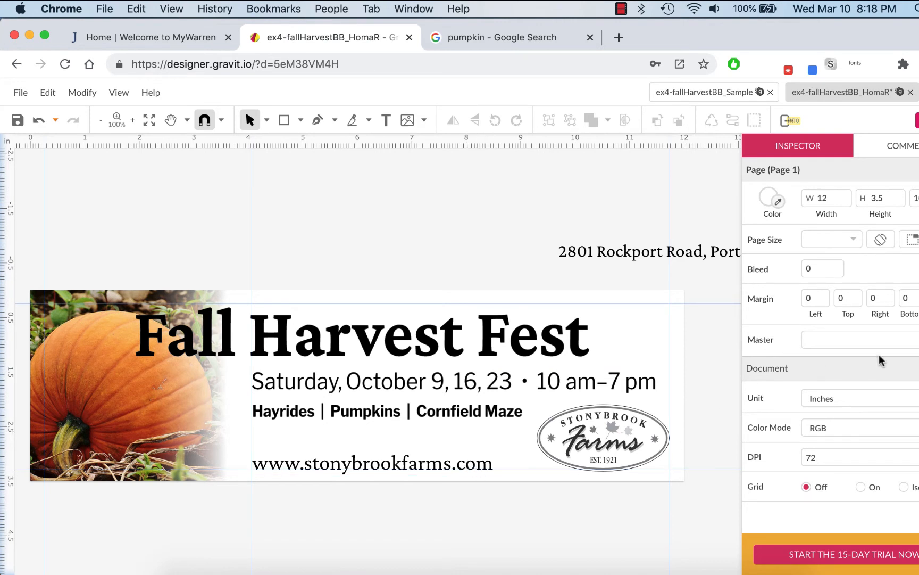
- Set the web address in Libre Franklin at 23 px
click(468, 466)
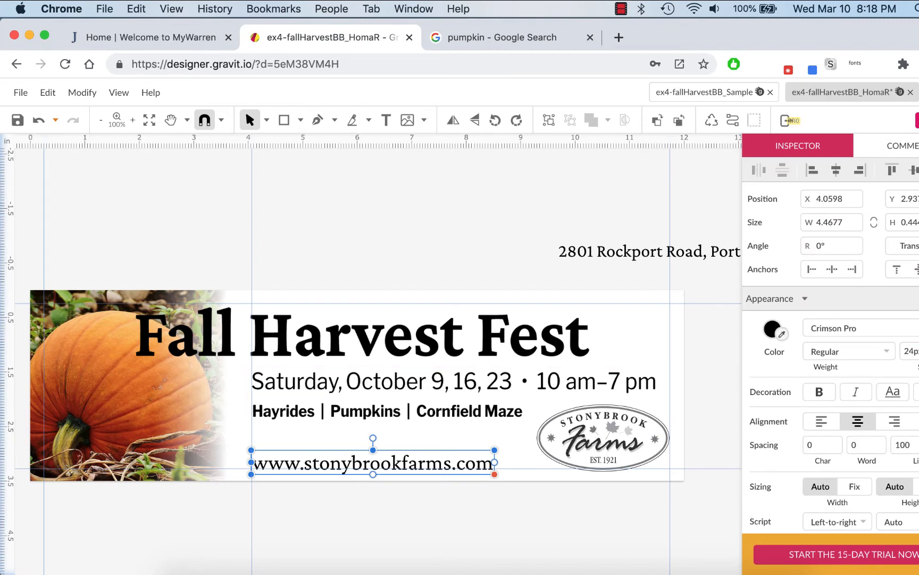
click(833, 328)
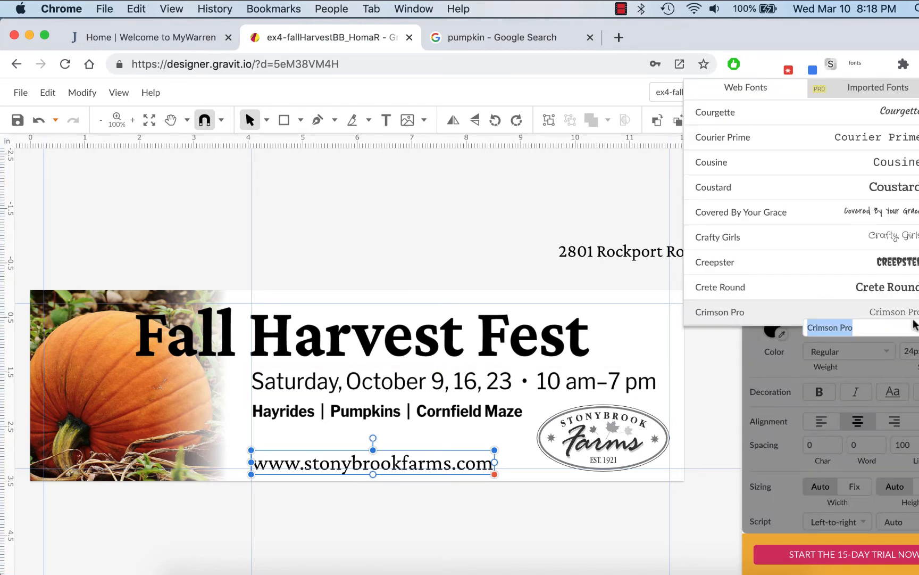
text(libre)
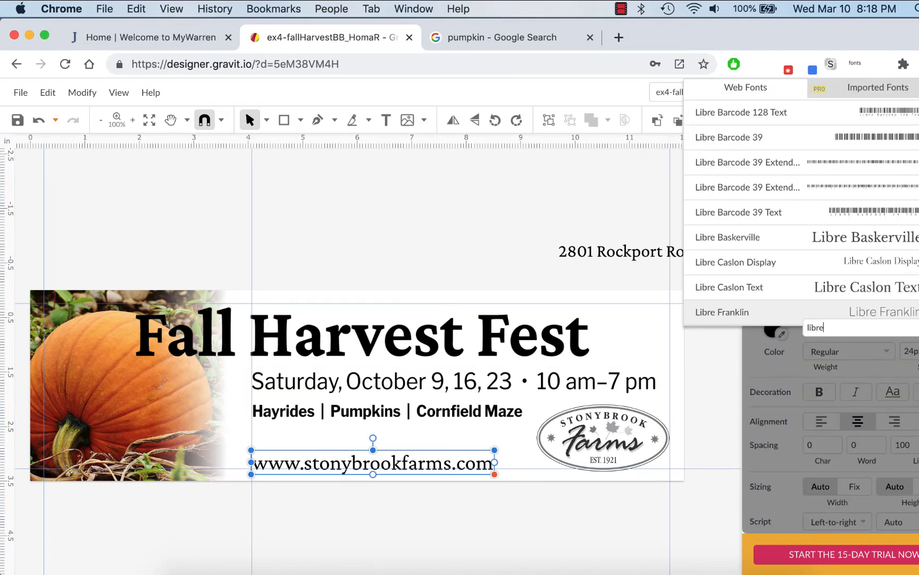
click(882, 311)
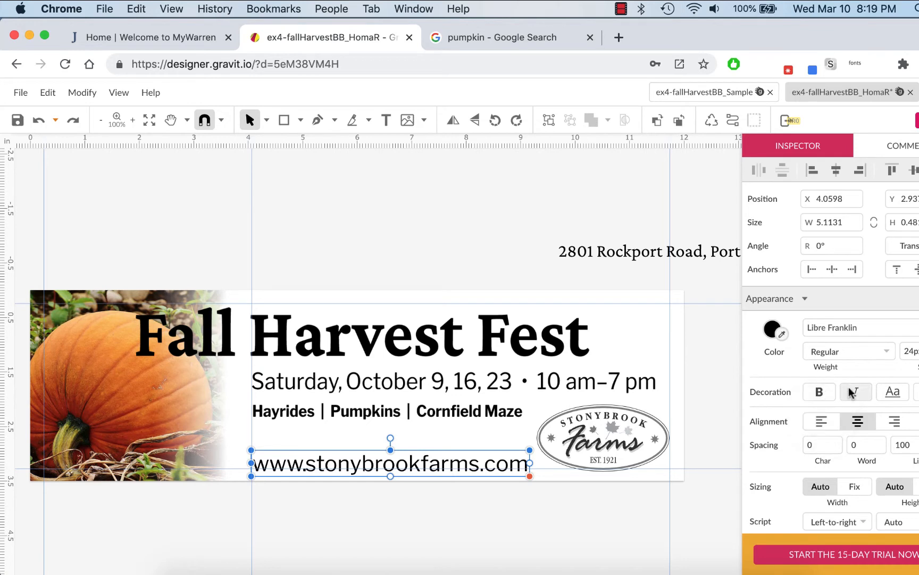
click(911, 351)
scroll(911, 351, down, 3)
scroll(912, 351, up, 1)
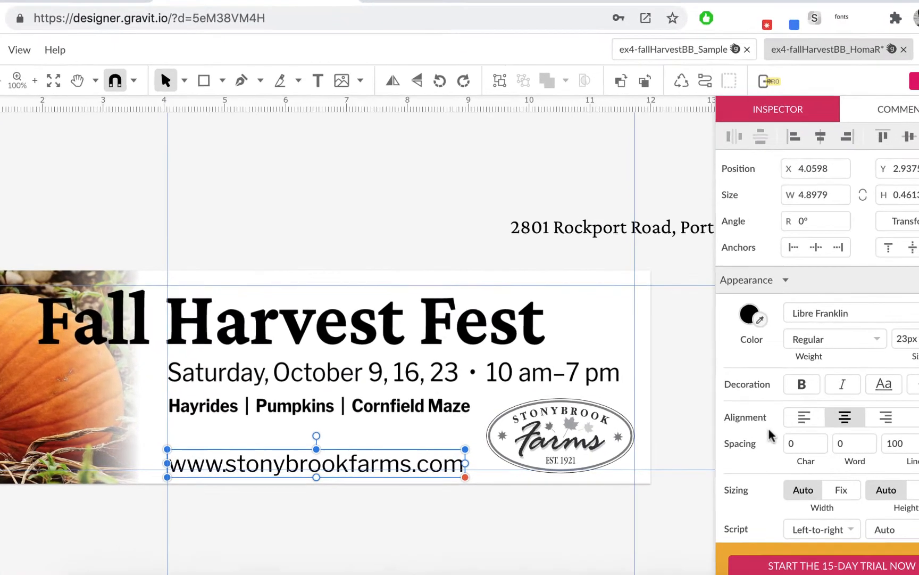
- Try a character spacing of 0.9 on the web address, and reset it to 0
scroll(801, 413, down, 2)
click(800, 392)
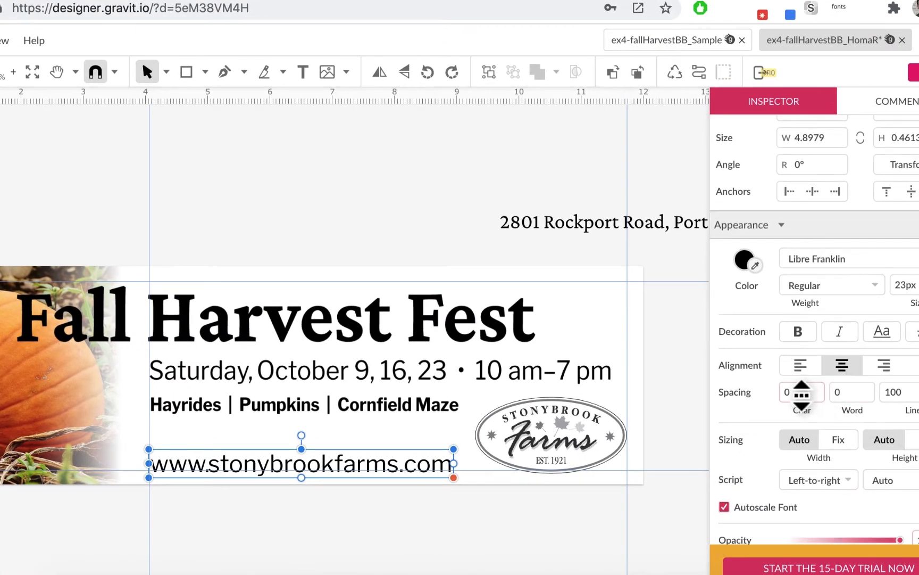
text(1)
key(Down)
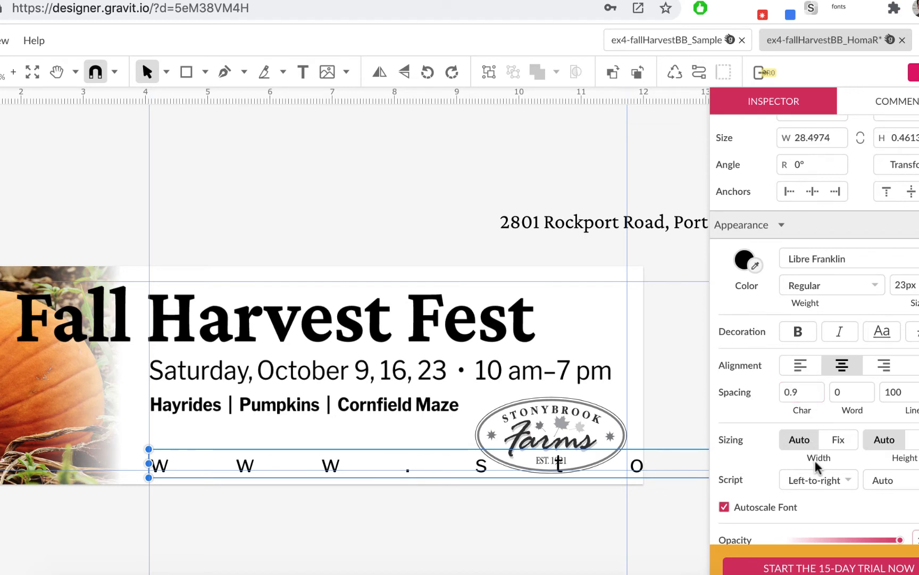
drag(800, 392, 801, 397)
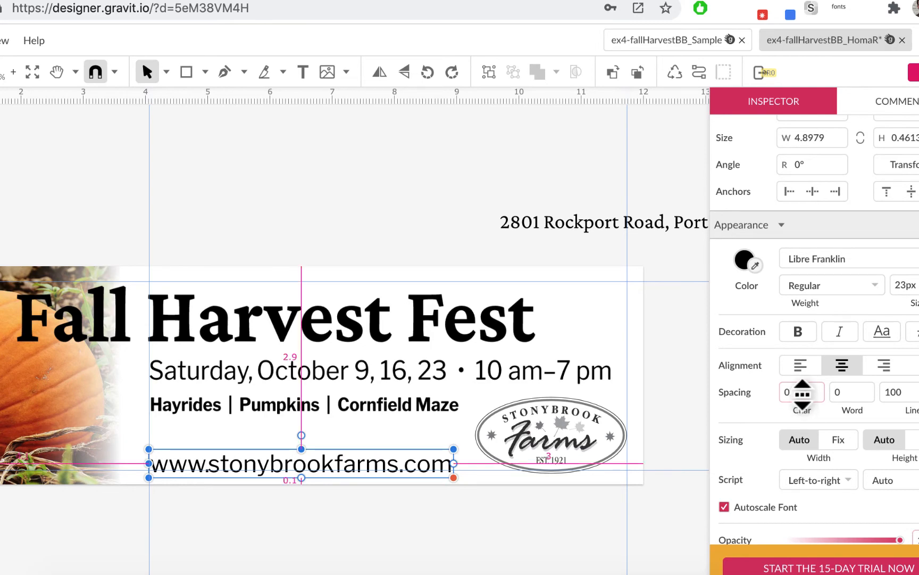
- Set the web address's character spacing to 0.01
drag(802, 394, 804, 392)
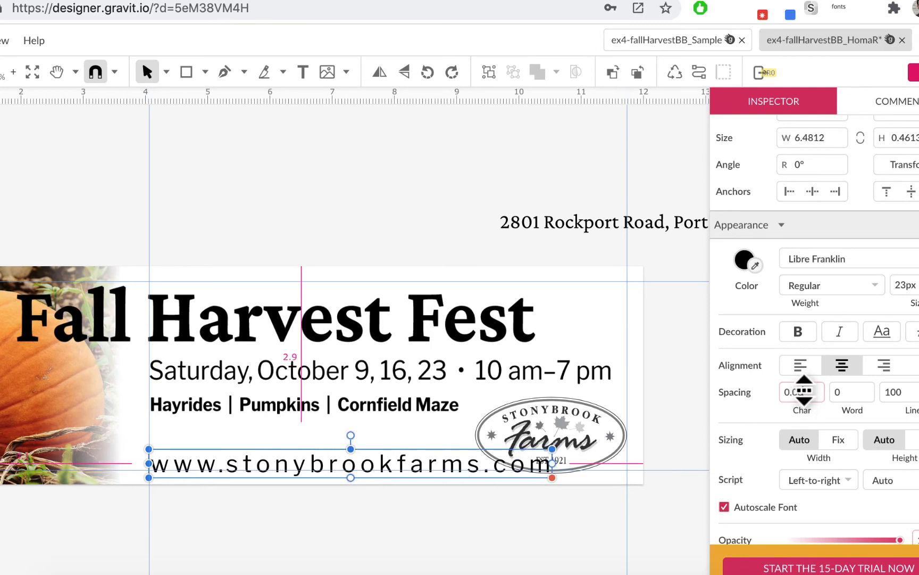
scroll(804, 393, down, 2)
scroll(804, 392, up, 1)
scroll(803, 393, down, 1)
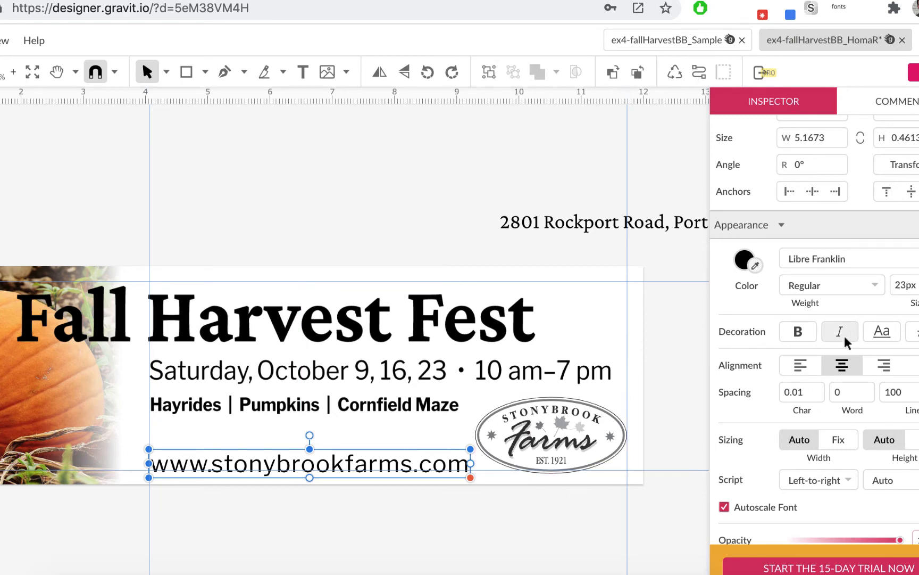
- Set the web address's font size to 10 px
click(909, 284)
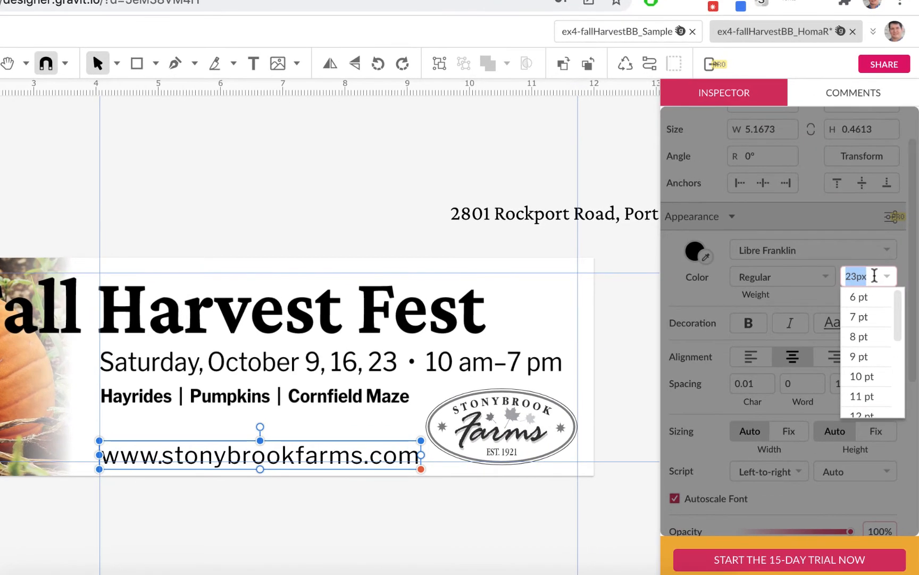
text(10)
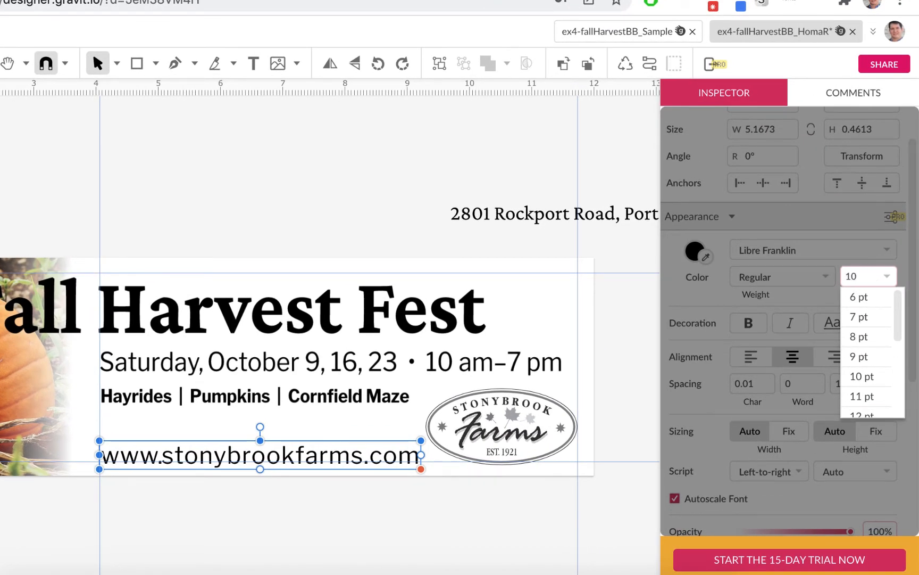
key(Return)
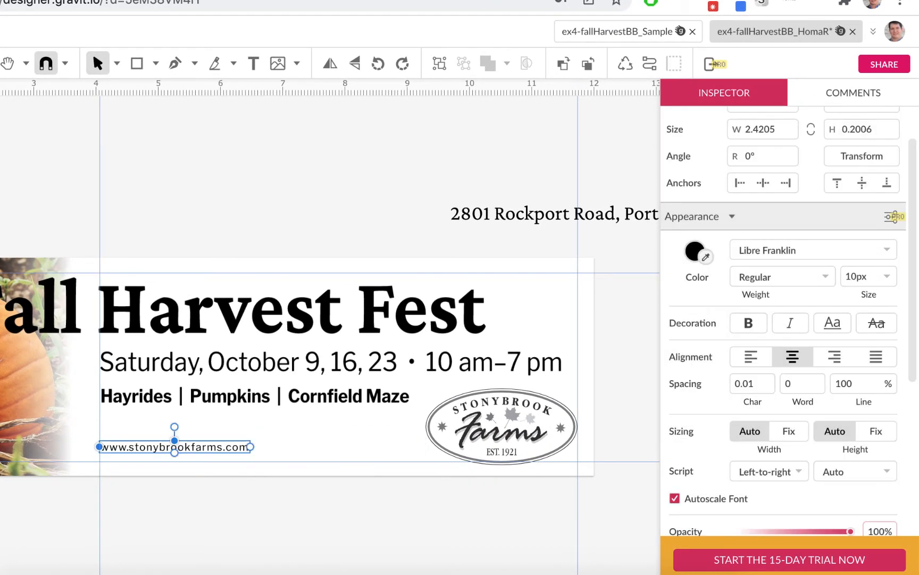
- Set the web address's font size to 20 px
click(857, 276)
text(20)
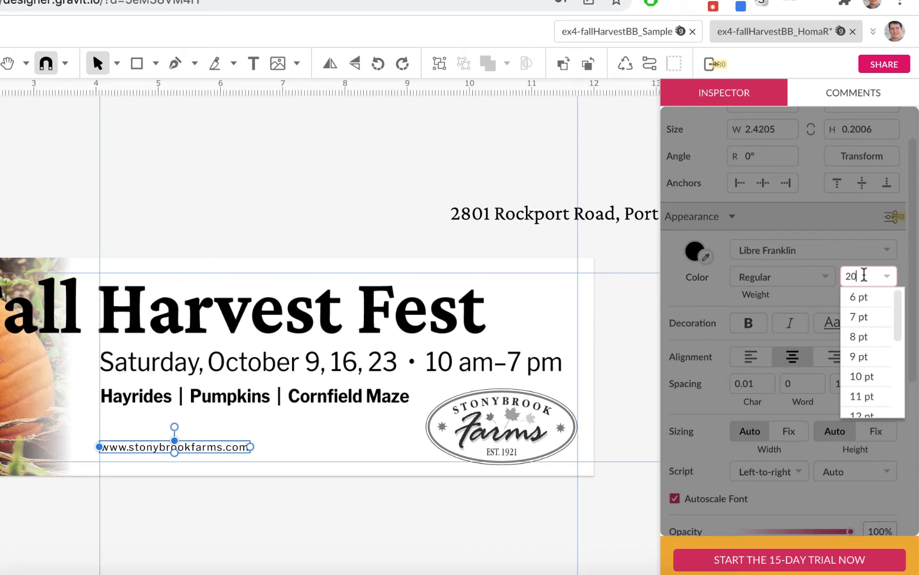
key(Return)
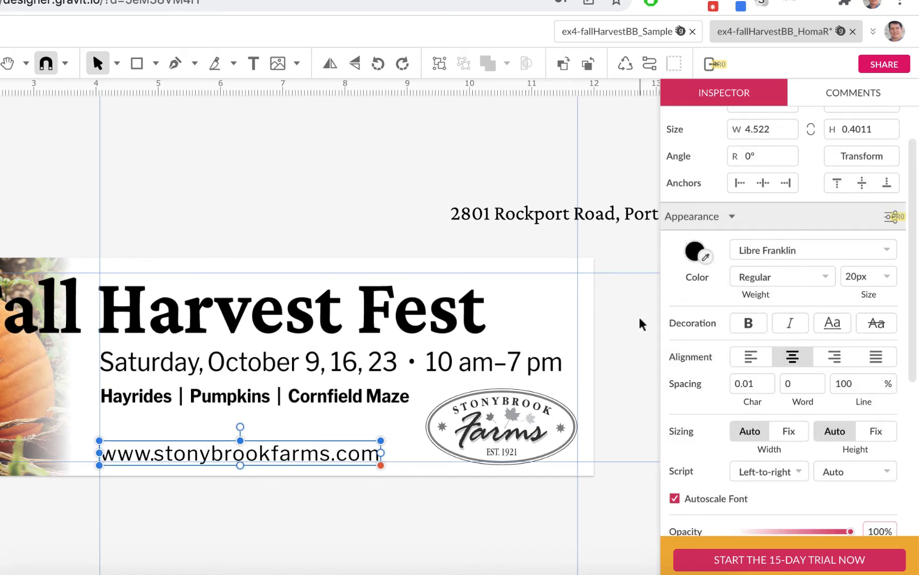
click(351, 493)
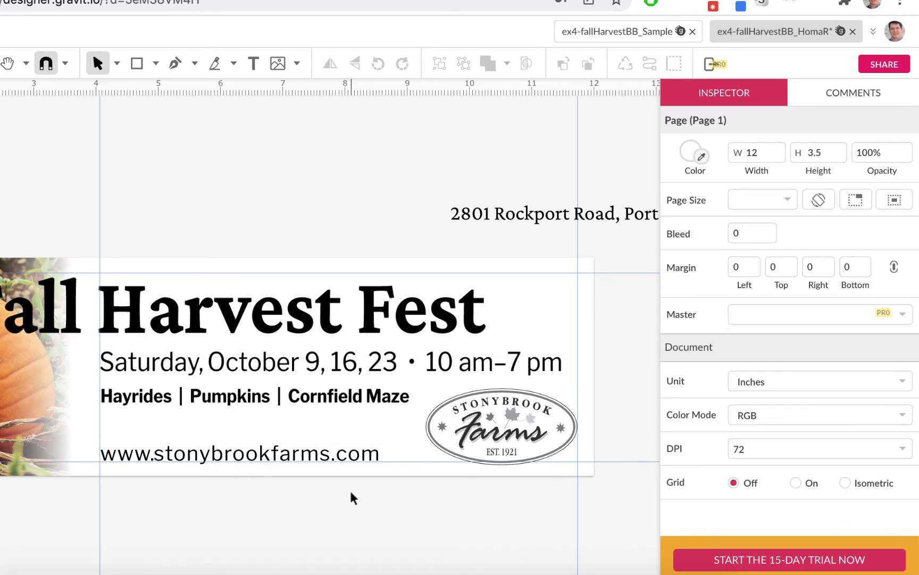
- Nudge the attractions line slightly down toward the web address, and check its spacing against the rest of the text
click(316, 405)
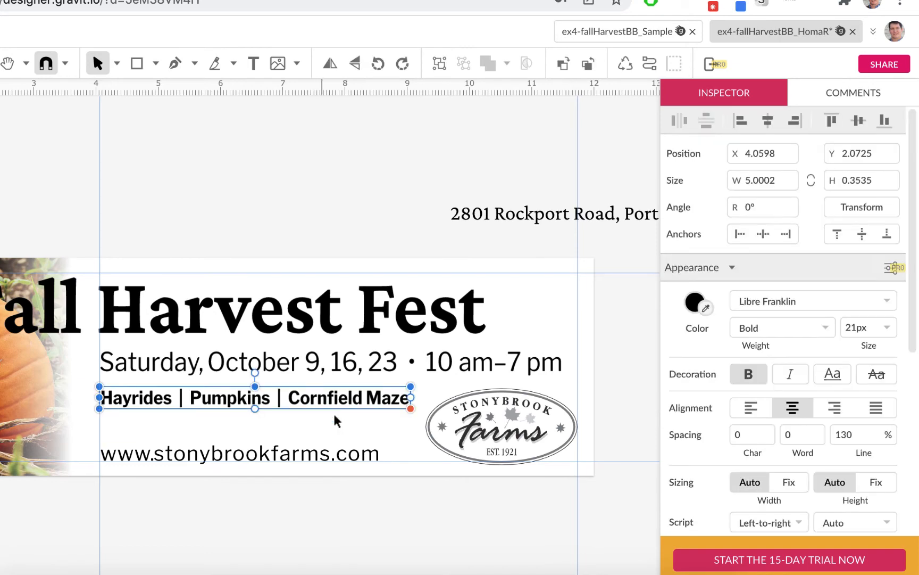
click(395, 490)
key(Tab)
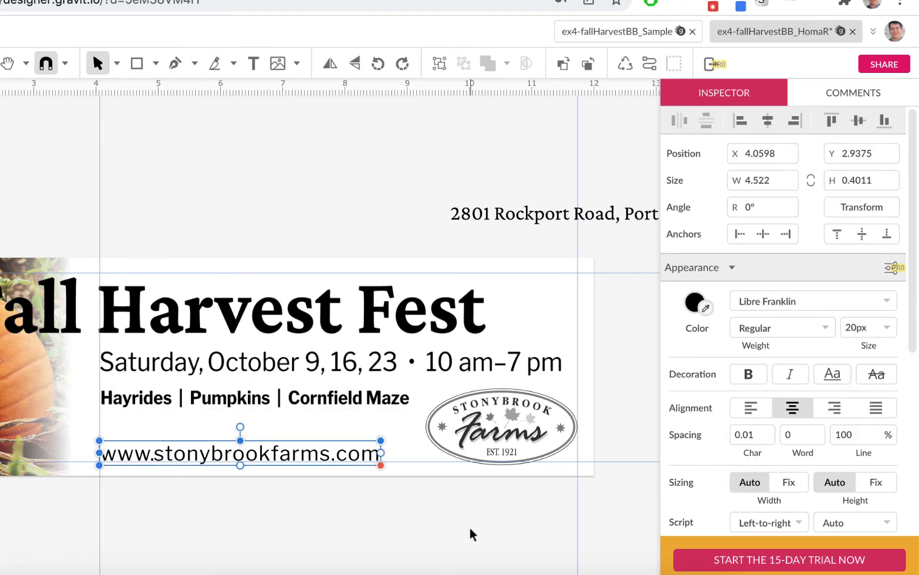
key(ctrl+minus)
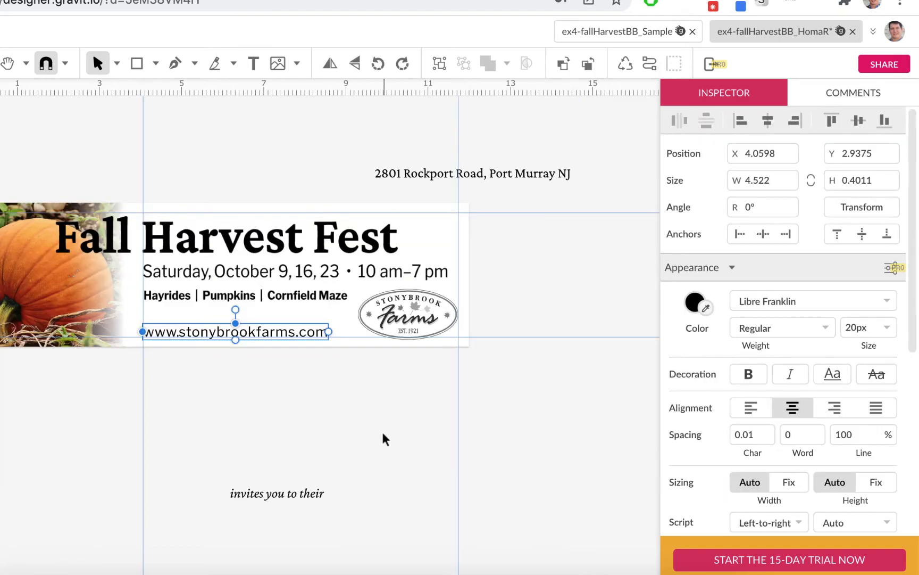
click(383, 434)
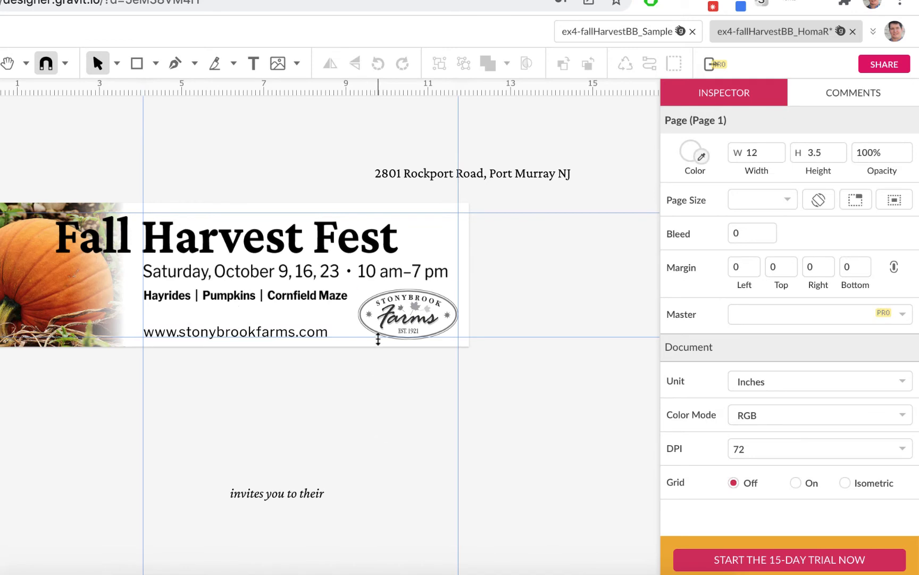
- Nudge the date line and the attractions line slightly down to even out the spacing below the title
click(310, 280)
key(Down)
key(Down)
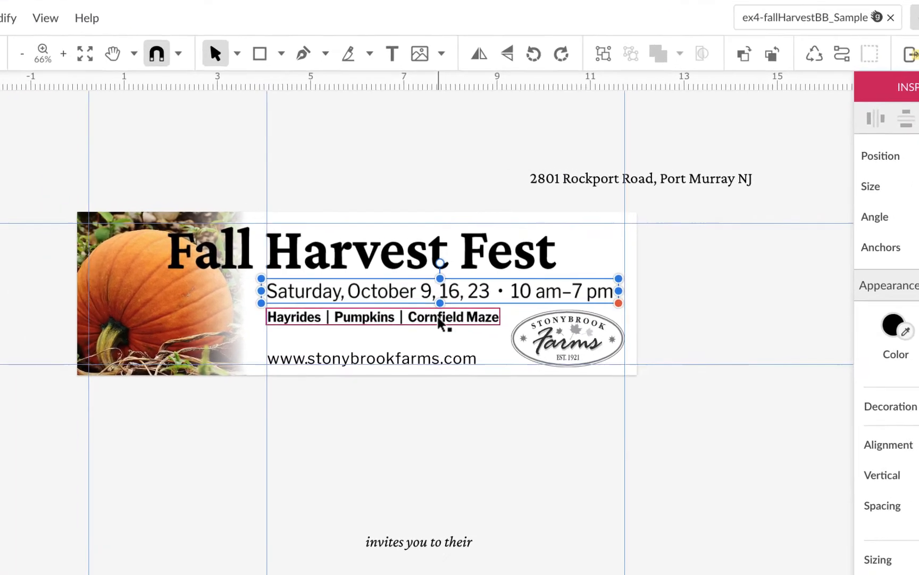
click(306, 294)
key(Down)
key(Down)
key(Down)
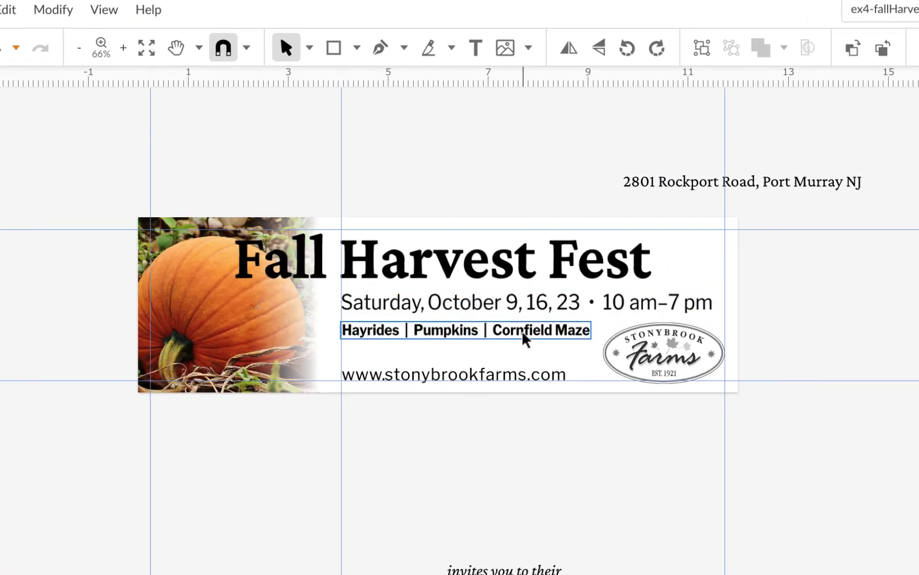
- Add a white (#FFFFFF) border to the Fall Harvest Fest title
click(439, 246)
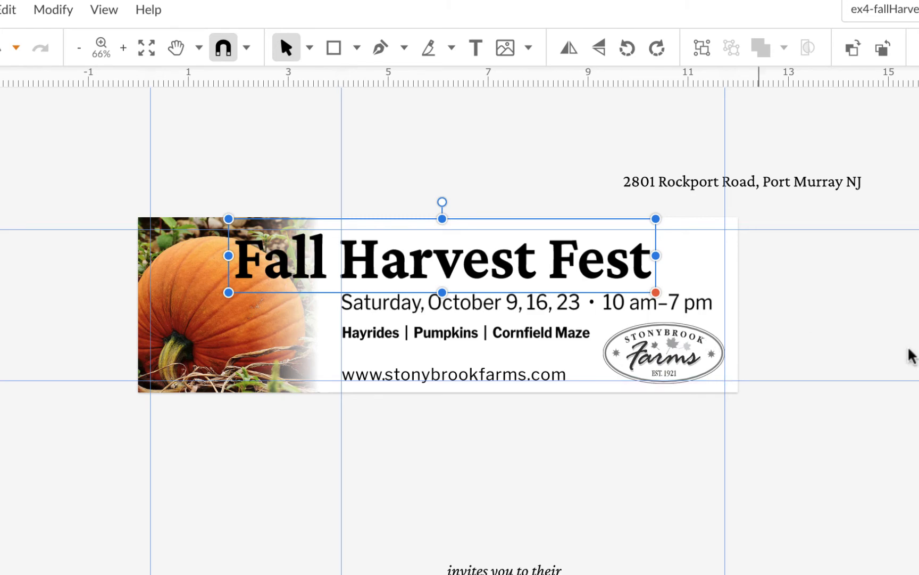
scroll(708, 311, down, 5)
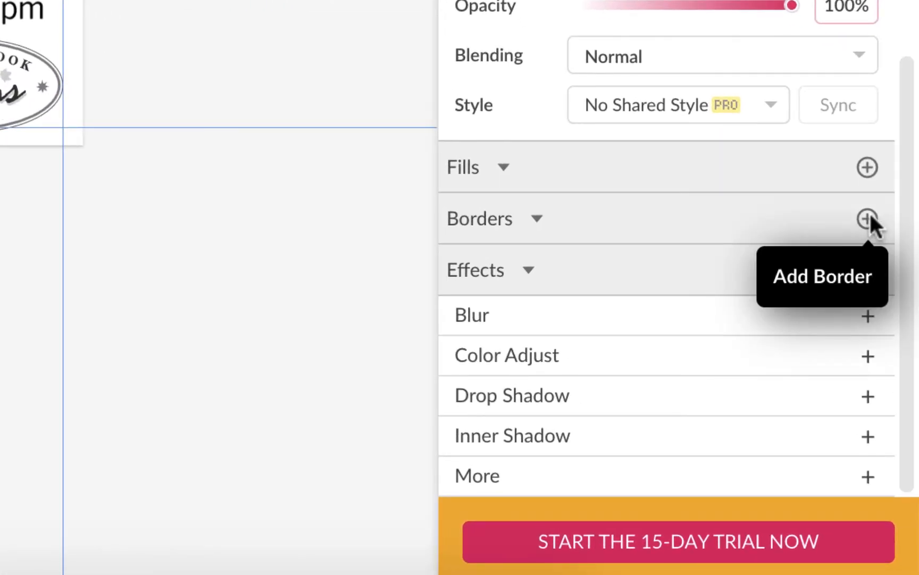
click(867, 218)
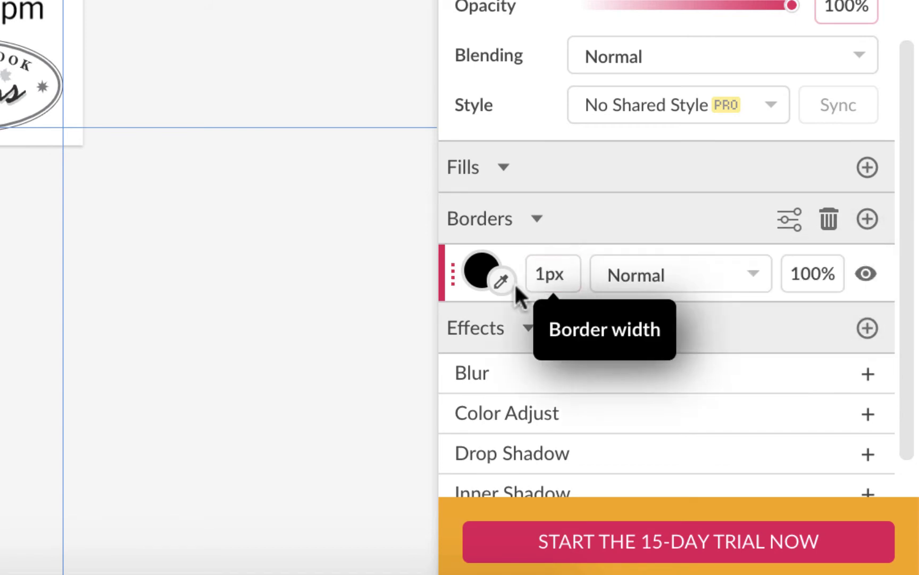
click(481, 273)
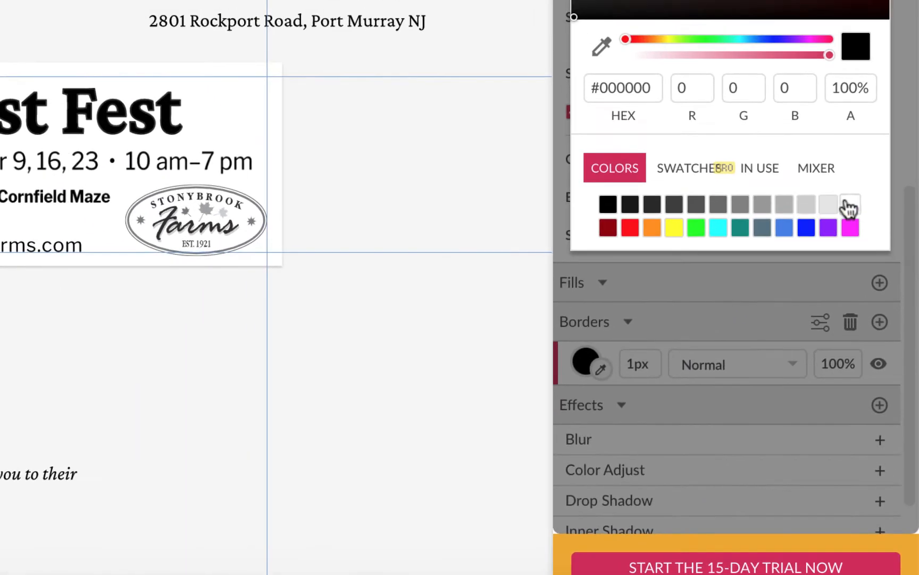
click(851, 204)
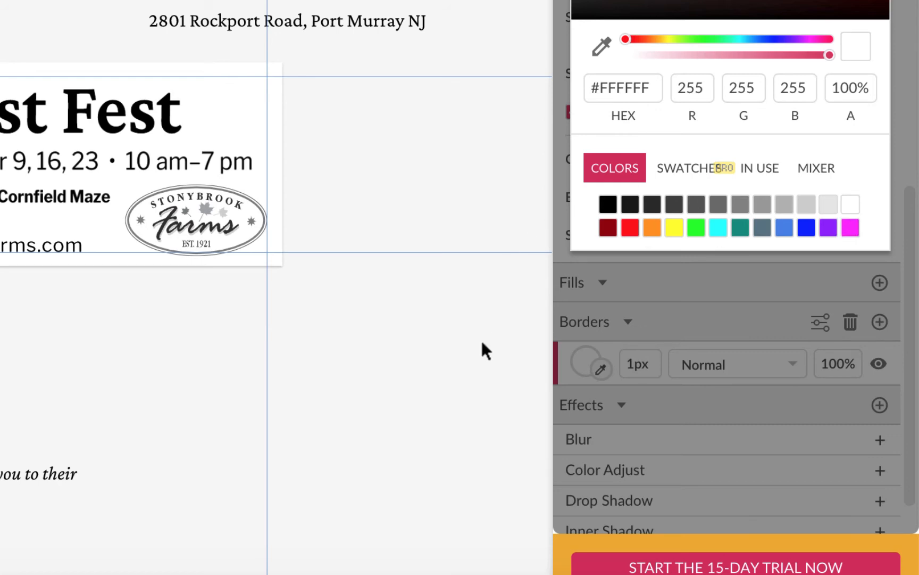
click(144, 122)
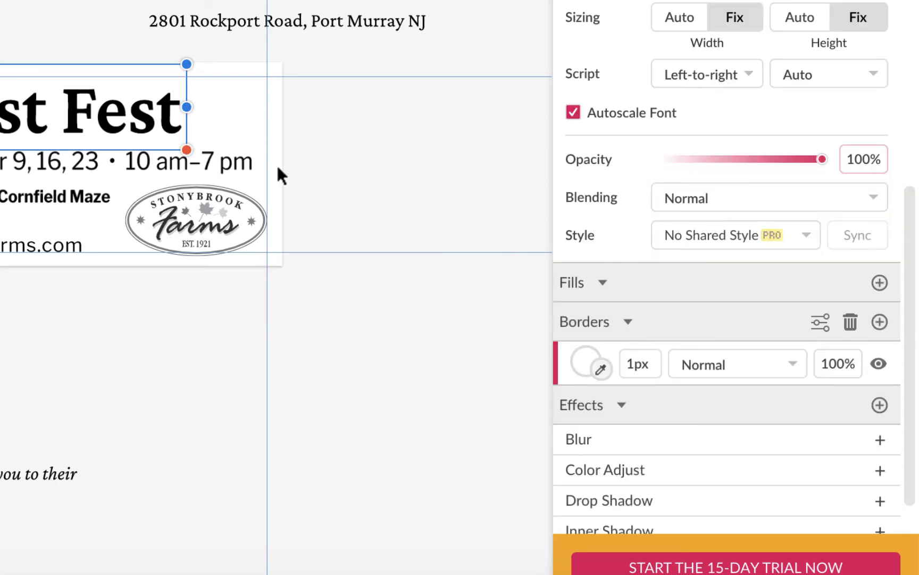
- Position the title's border outside the letters and set its width to 2 px
click(820, 322)
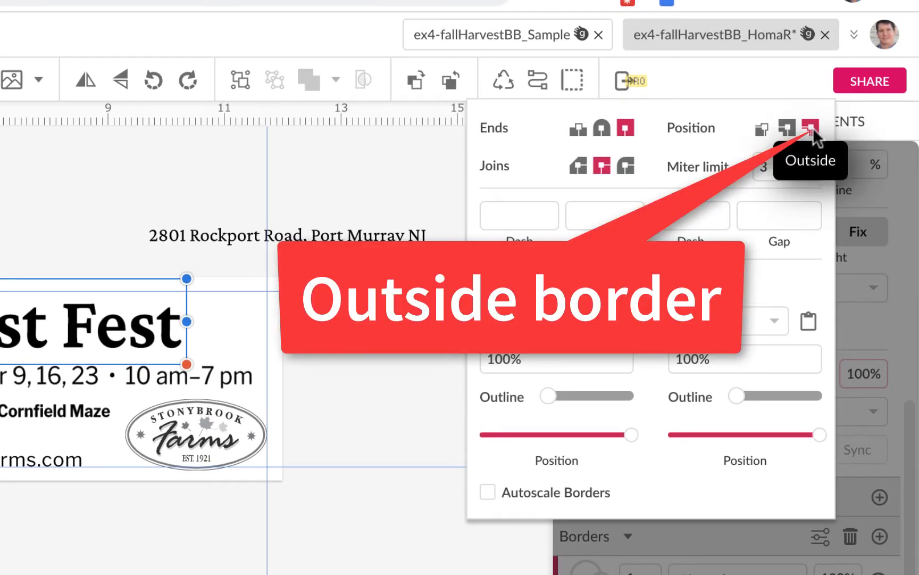
click(638, 550)
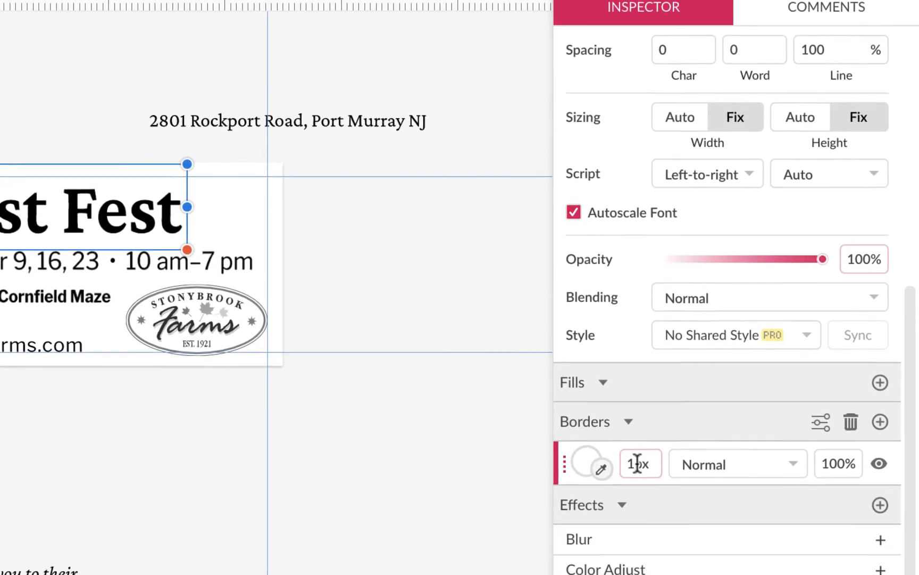
double_click(645, 464)
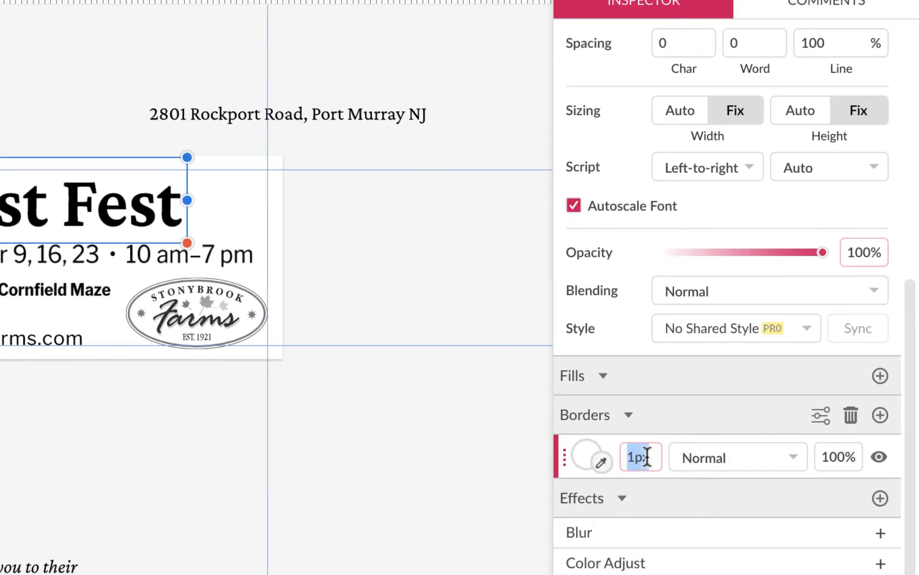
text(2)
key(Return)
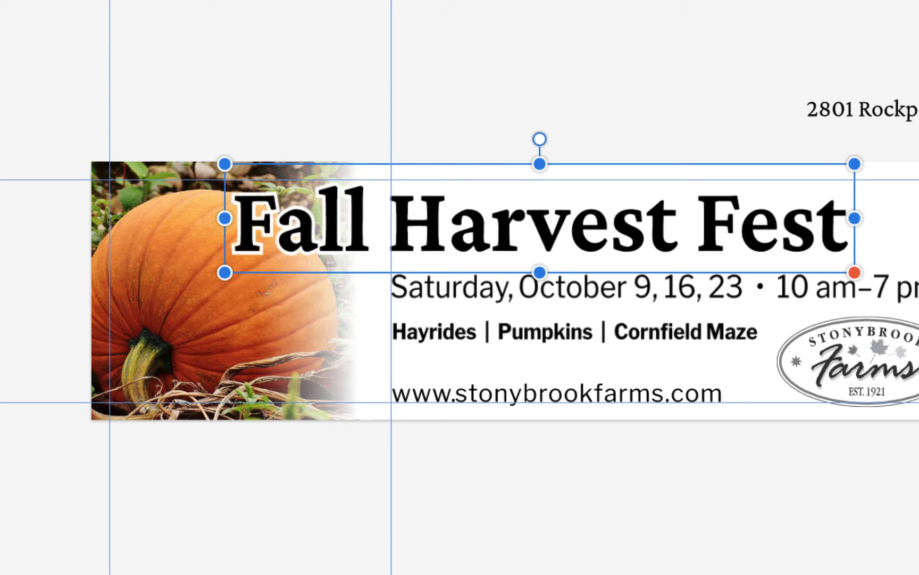
key(Escape)
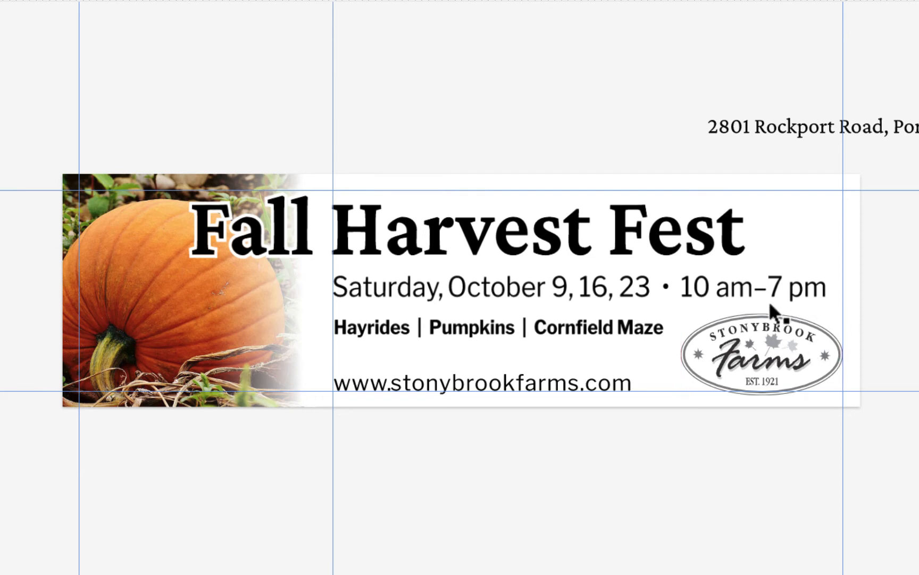
- Recolor the Hayrides, Pumpkins and Cornfield Maze line with an orange sampled from the pumpkin photo
click(636, 335)
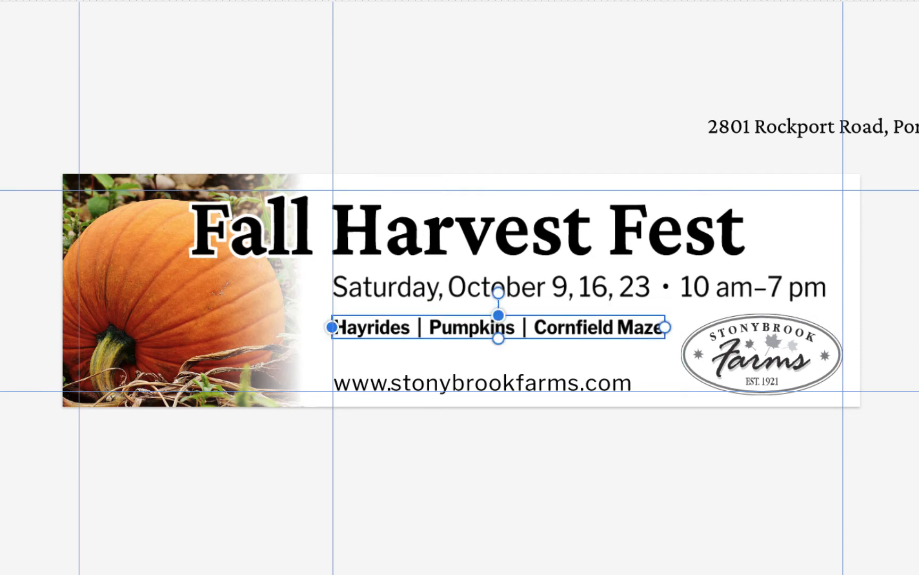
click(759, 407)
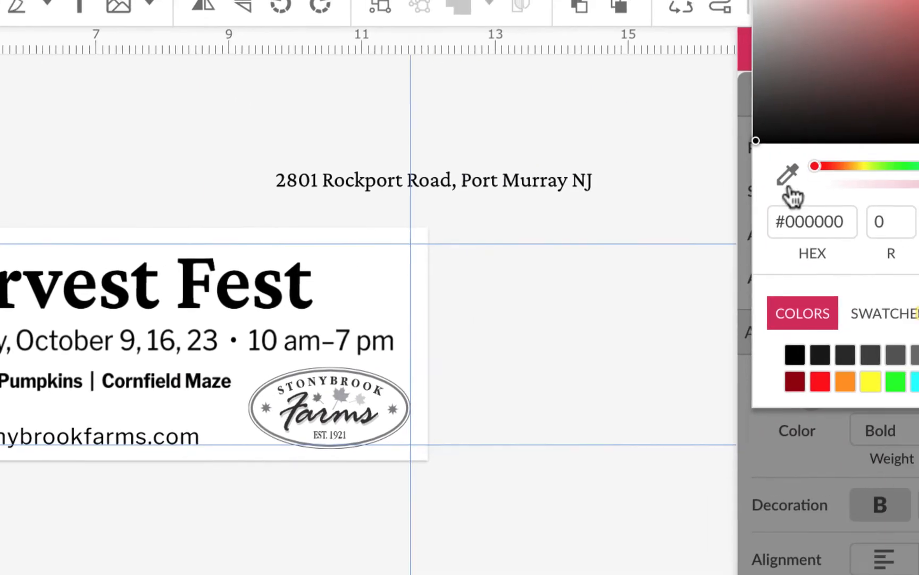
click(733, 187)
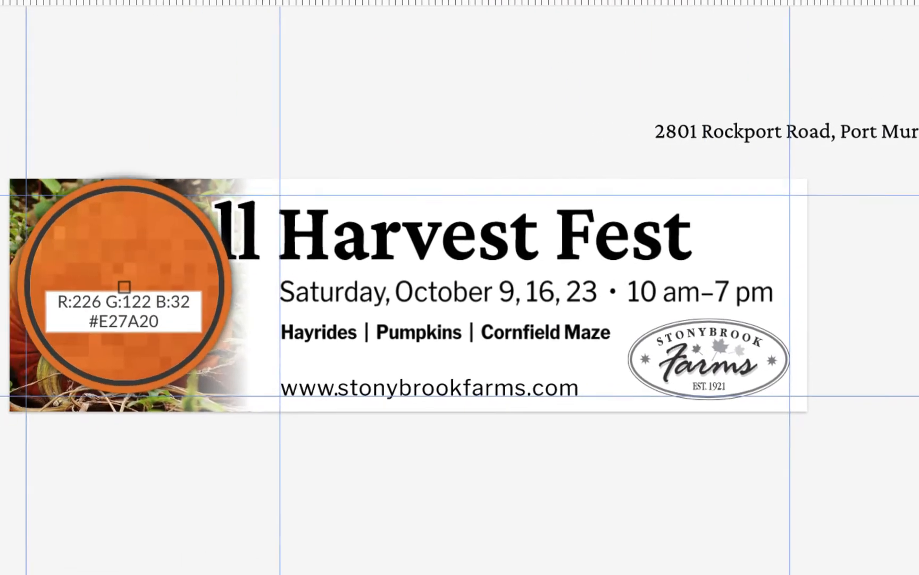
click(161, 282)
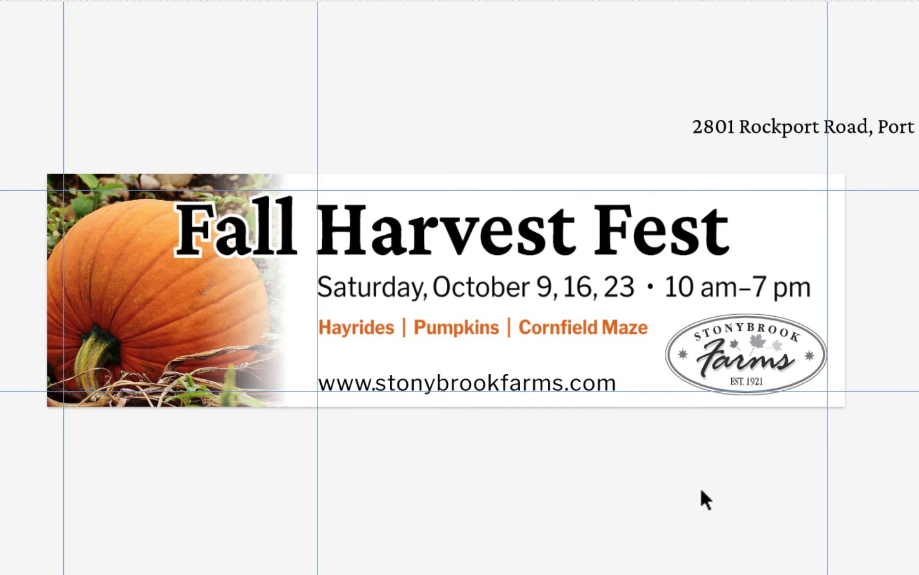
- Make the web address bold
click(588, 381)
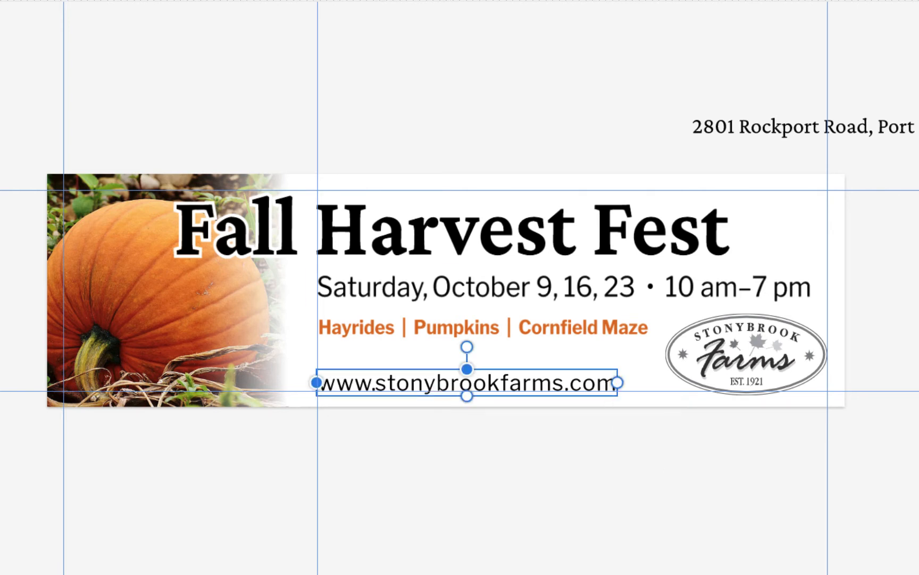
key(super+b)
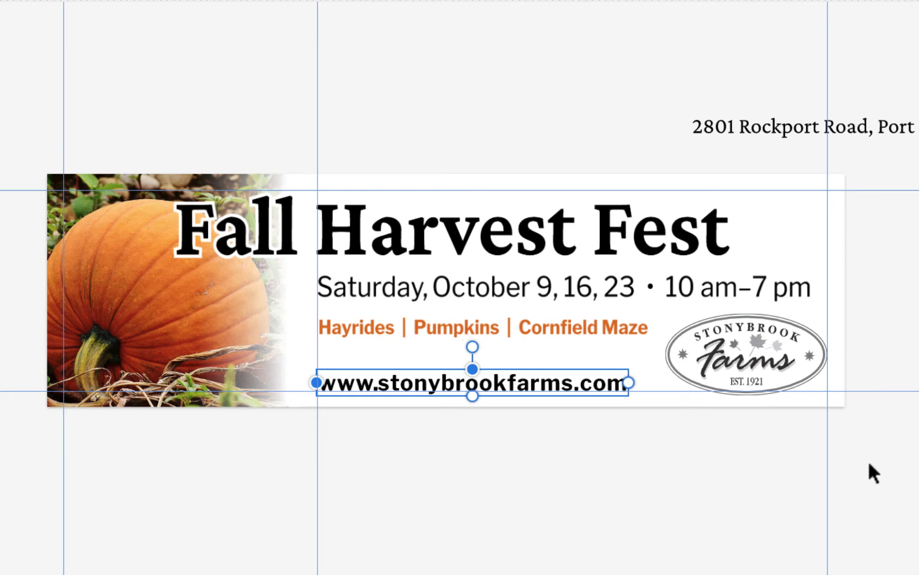
click(847, 482)
- Shift the orange attractions line and the date line slightly down
click(580, 327)
drag(581, 330, 581, 332)
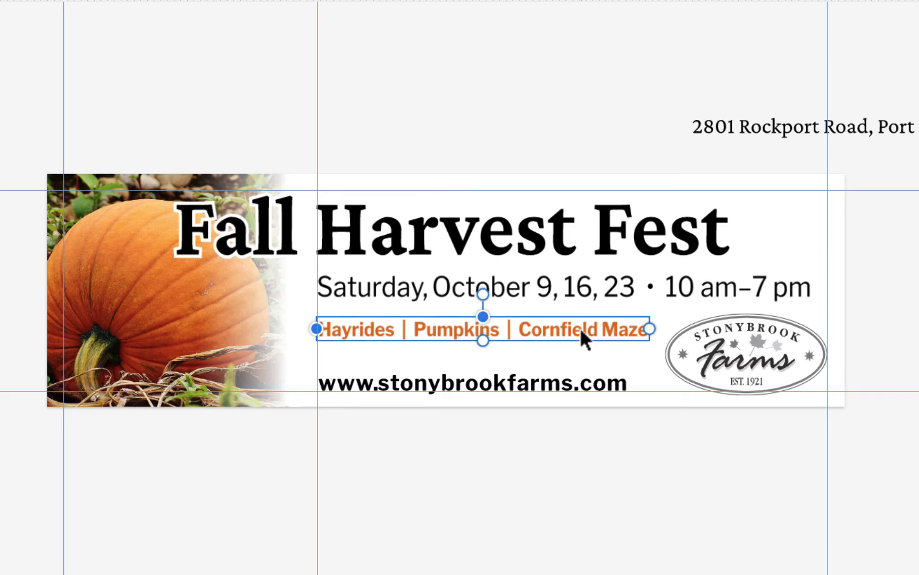
click(603, 278)
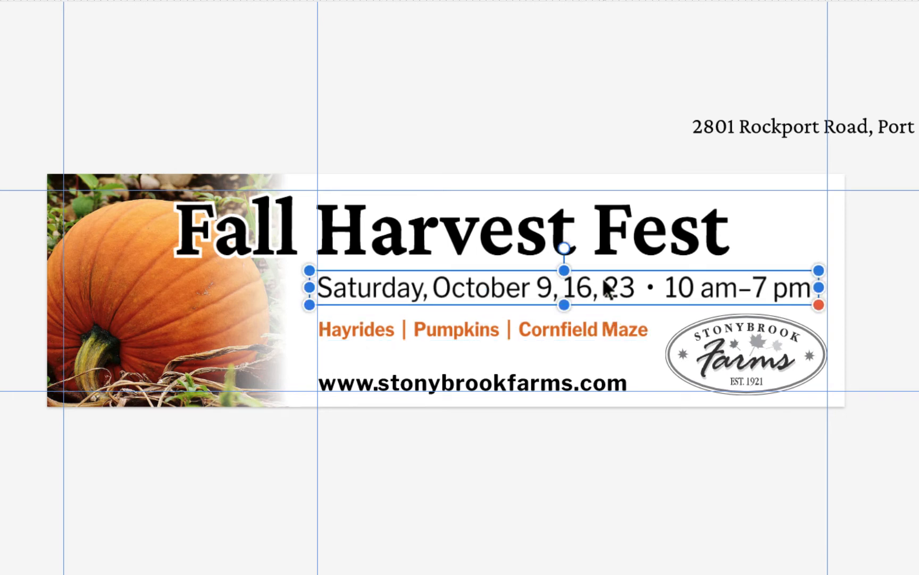
click(766, 527)
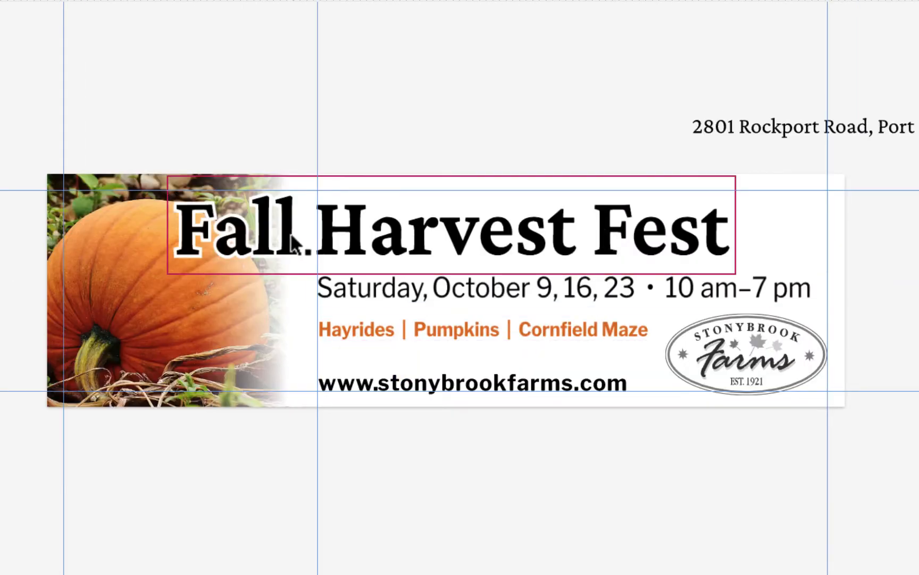
- Try bold on the date and time line, and return it to regular weight
click(527, 293)
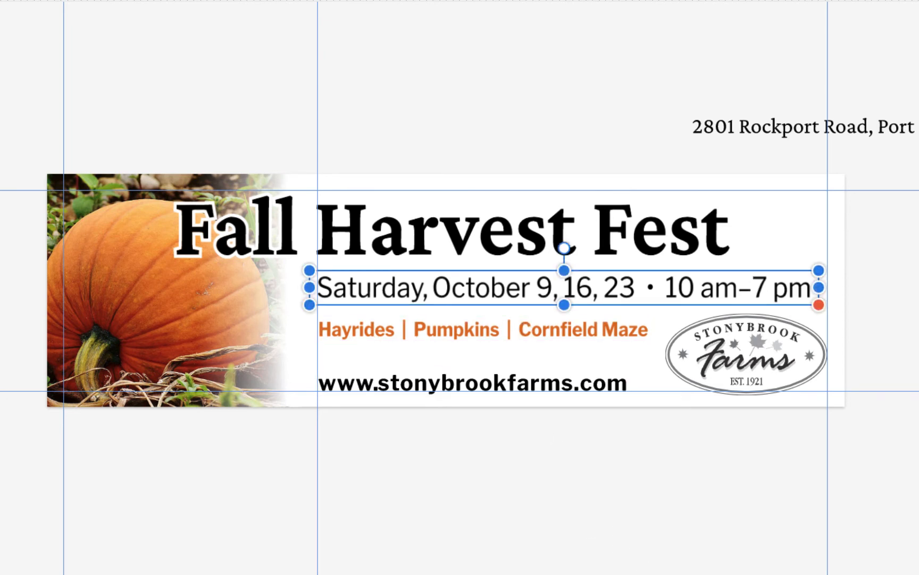
key(ctrl+b)
key(Escape)
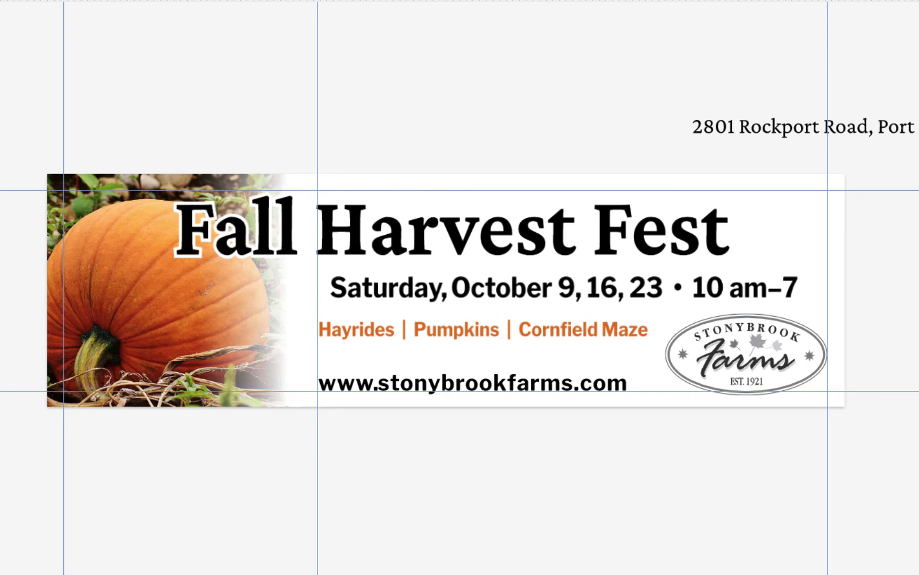
click(703, 298)
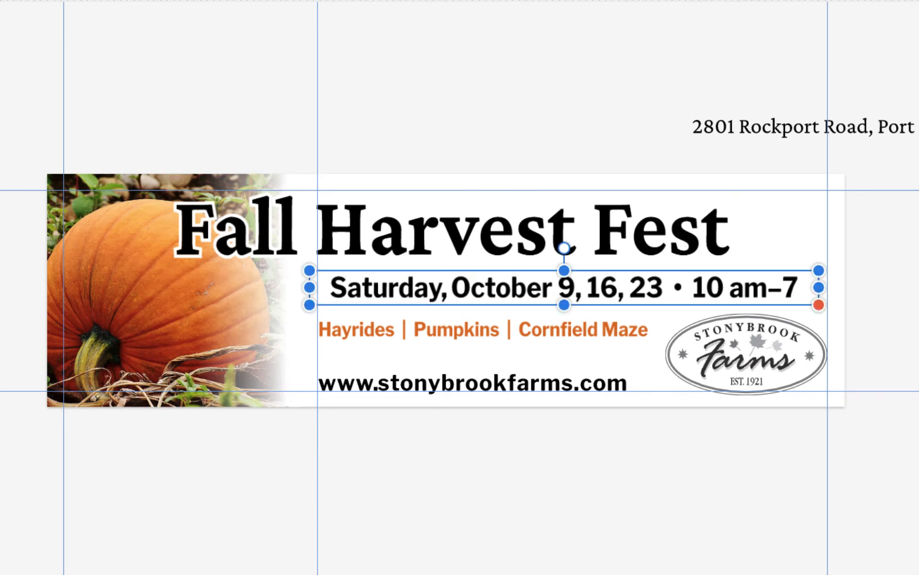
key(ctrl+b)
key(Escape)
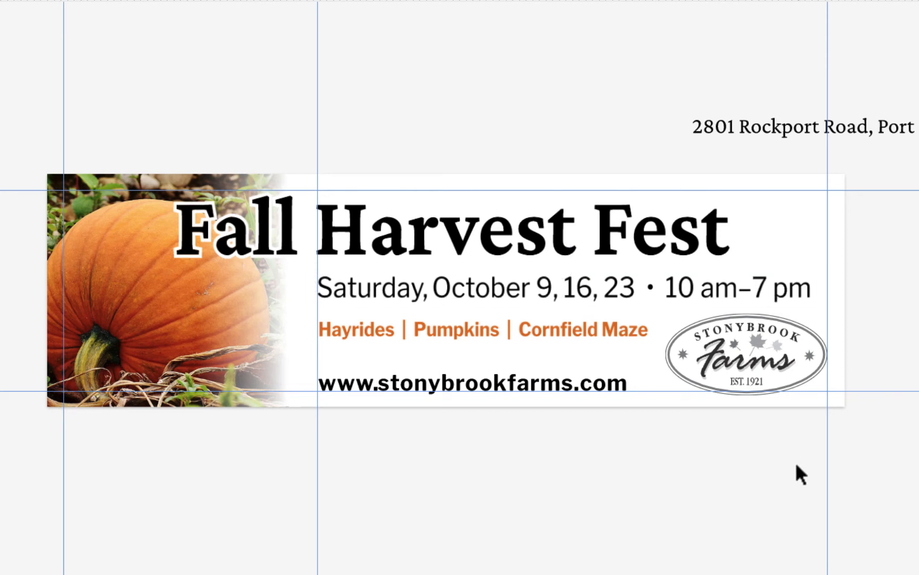
- Resize the date and time line so its text ends at the billboard's right vertical guide
click(465, 295)
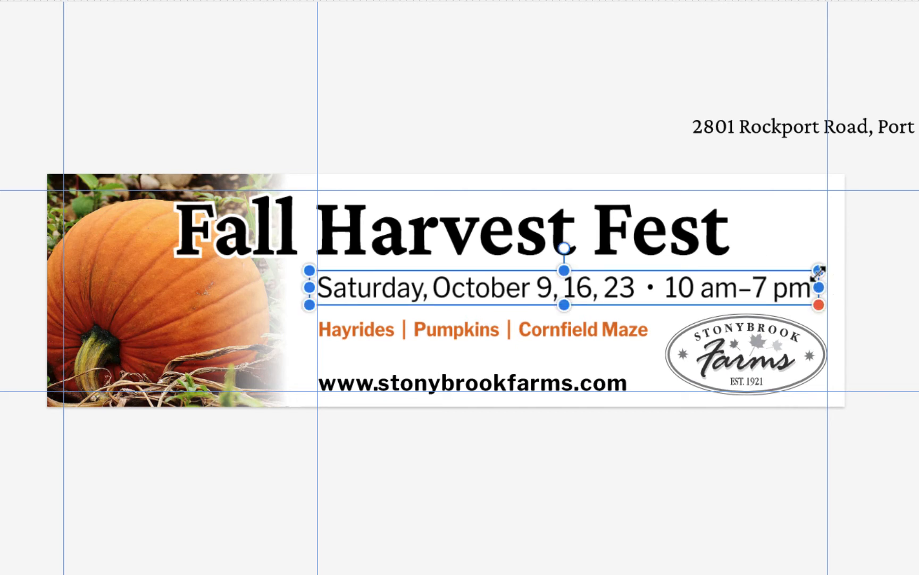
drag(818, 270, 828, 270)
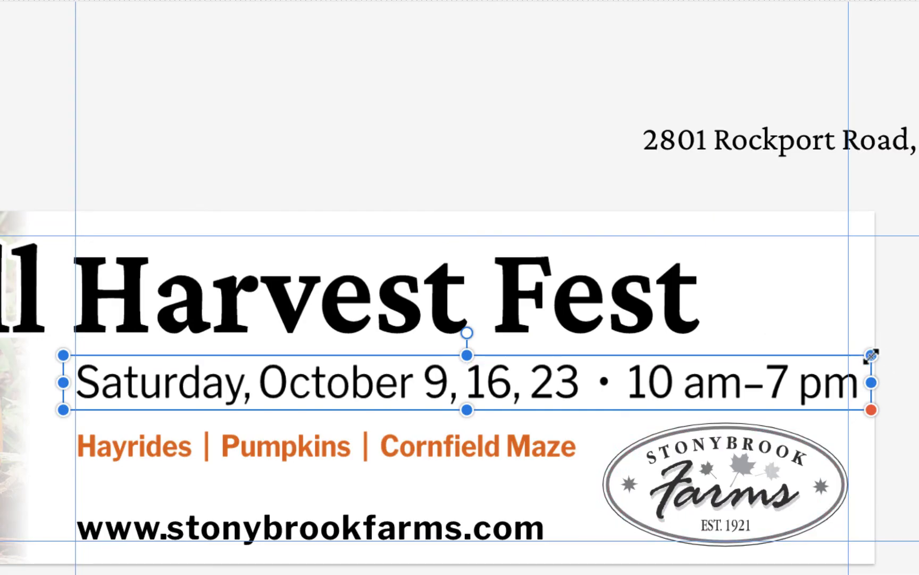
drag(870, 355, 863, 357)
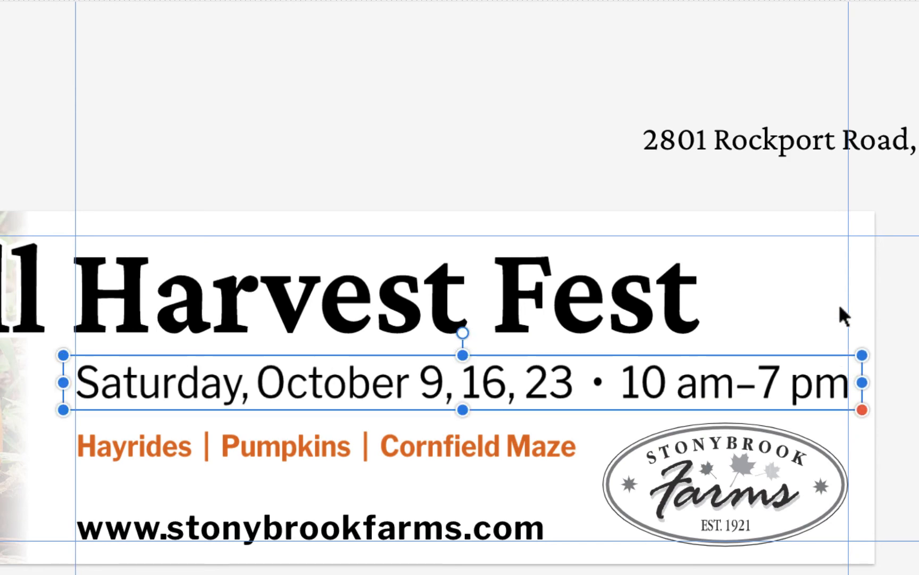
click(907, 392)
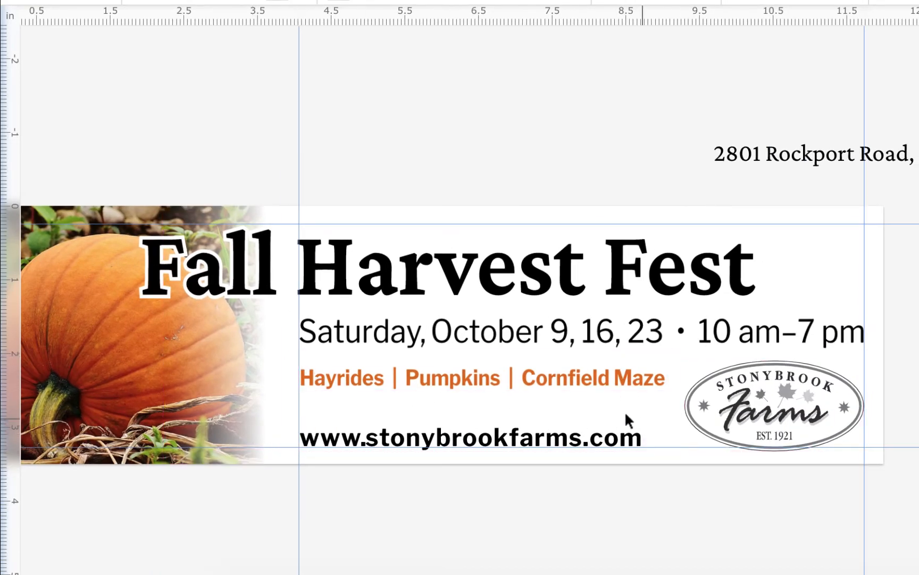
- Look through the Google Images results for pumpkin for a photo suited to the billboard background
scroll(624, 414, down, 3)
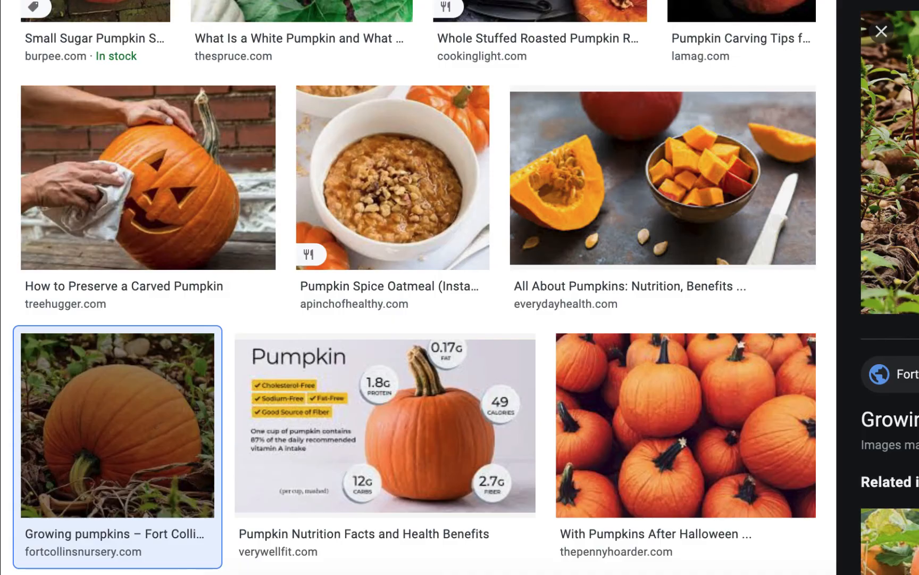
scroll(583, 77, down, 20)
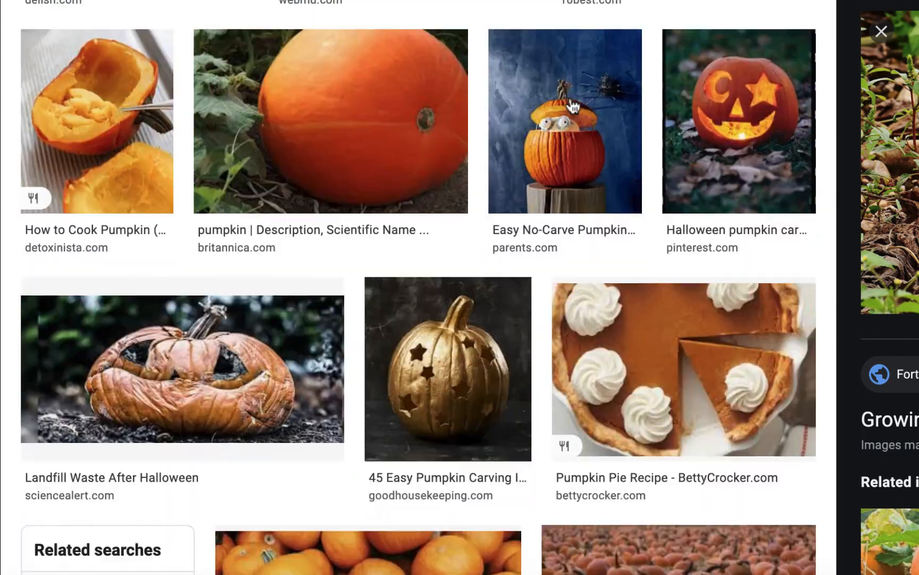
scroll(573, 105, down, 11)
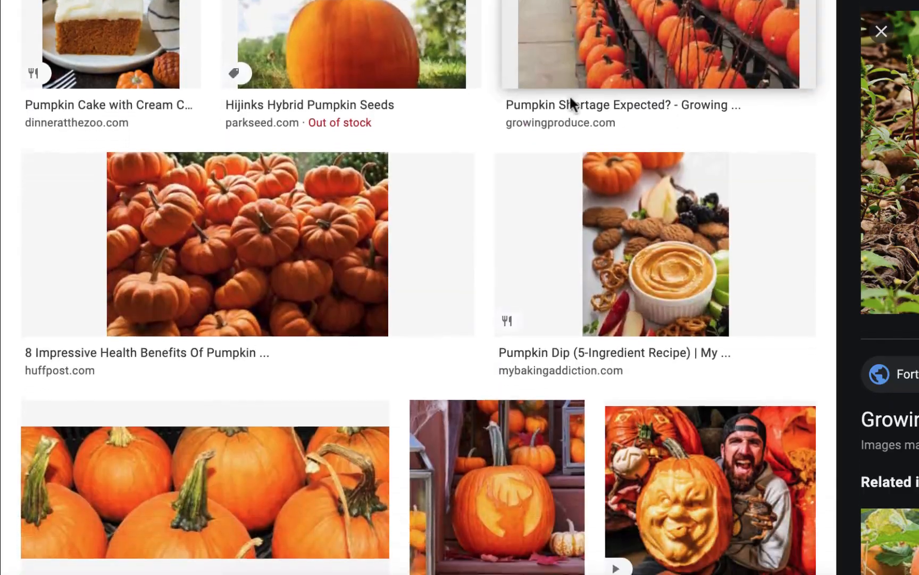
scroll(573, 105, down, 20)
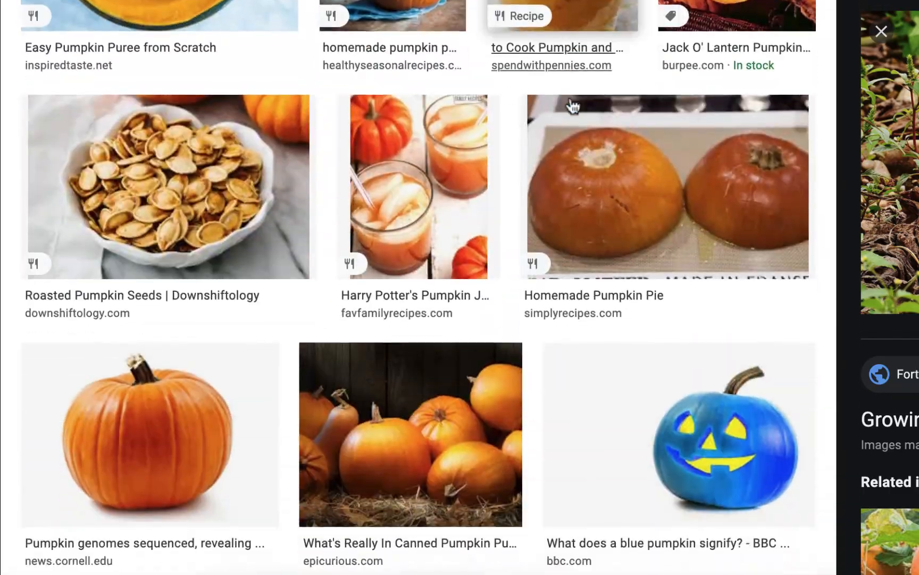
scroll(573, 105, down, 20)
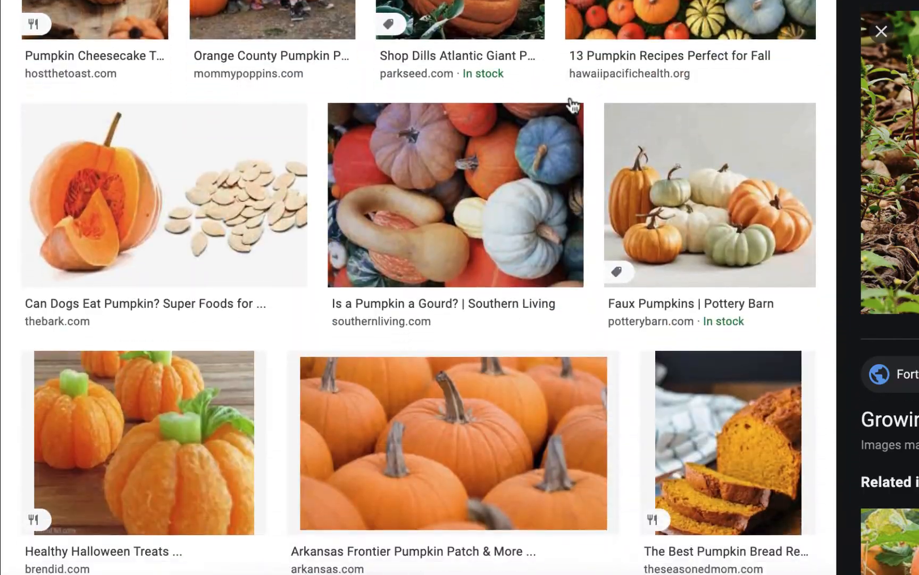
scroll(573, 105, down, 14)
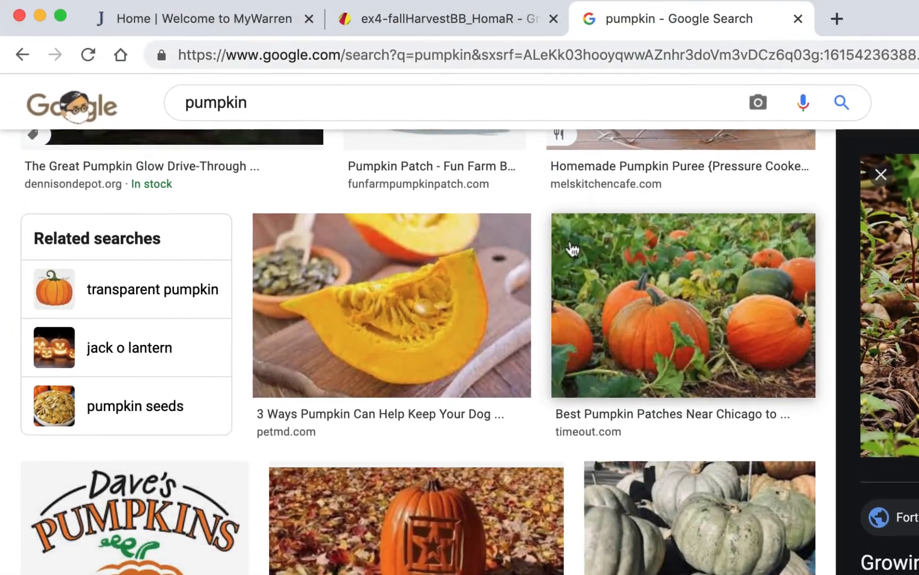
scroll(573, 248, down, 6)
- Search Google Images for "pumpkin patch" and copy the Little Rock Soiree photo of pumpkins on straw
click(351, 112)
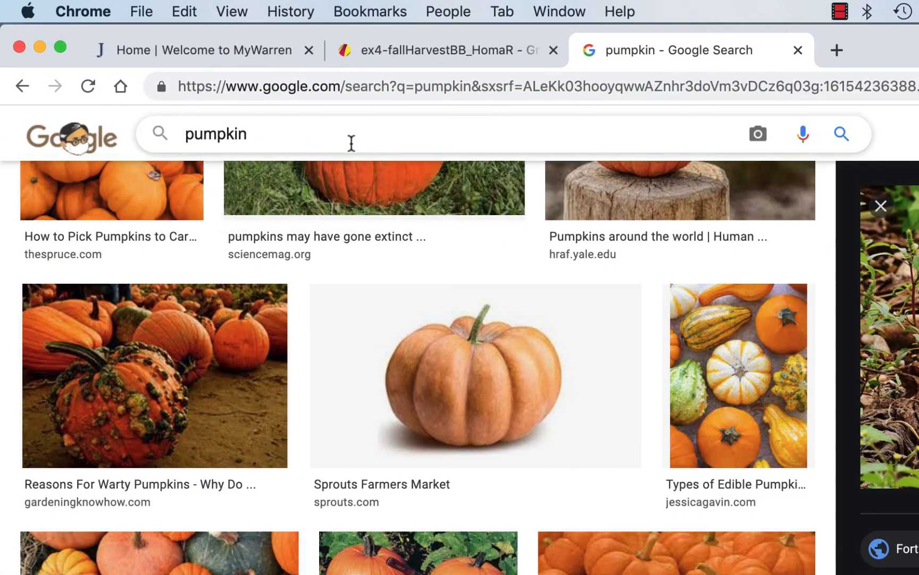
text(patch)
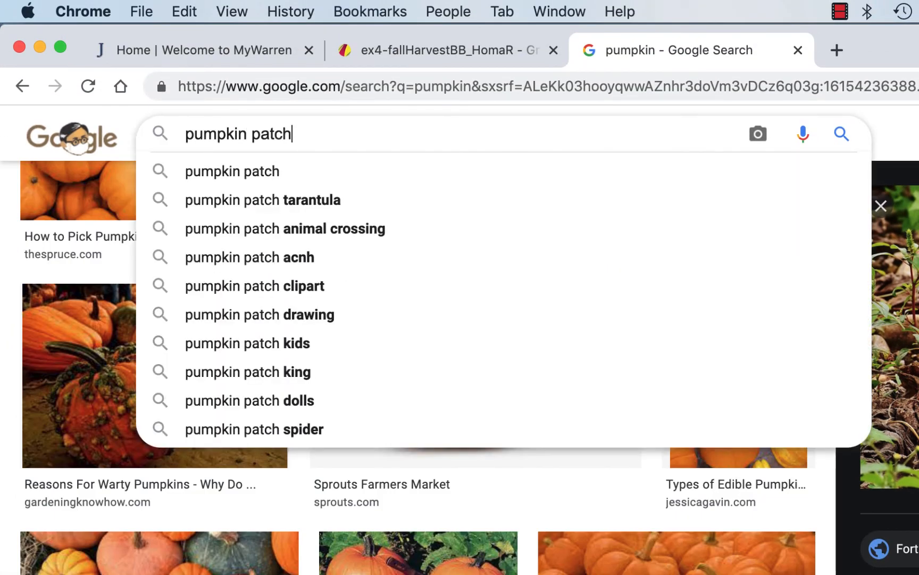
key(Return)
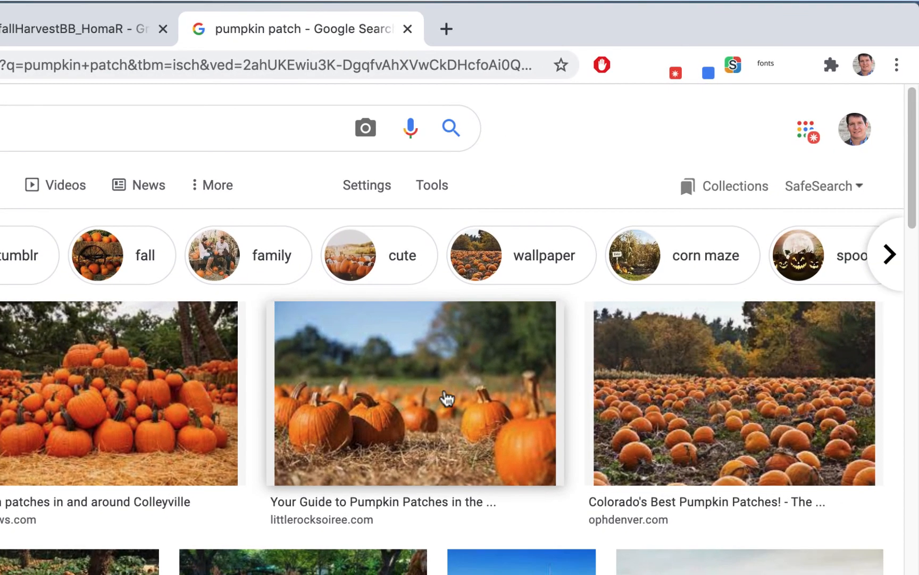
scroll(420, 354, down, 1)
click(446, 372)
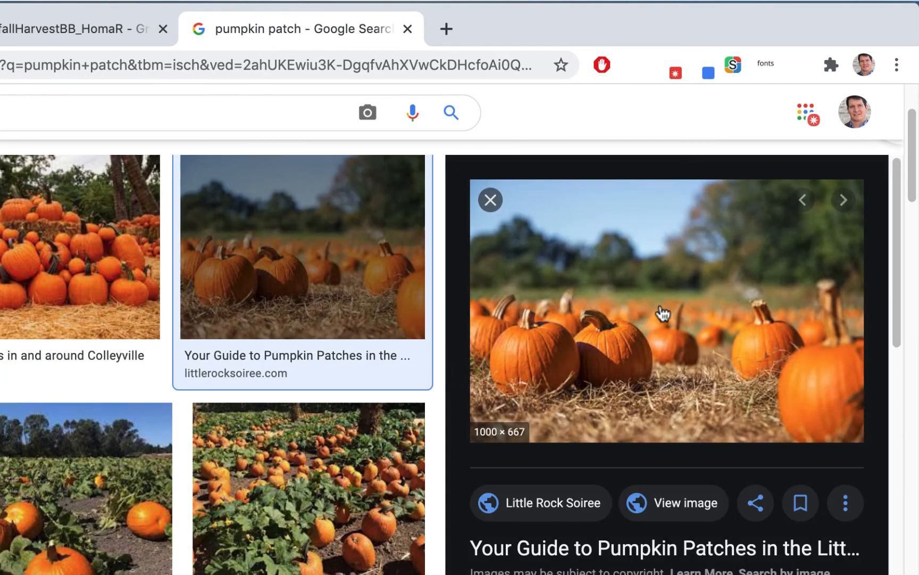
right_click(660, 305)
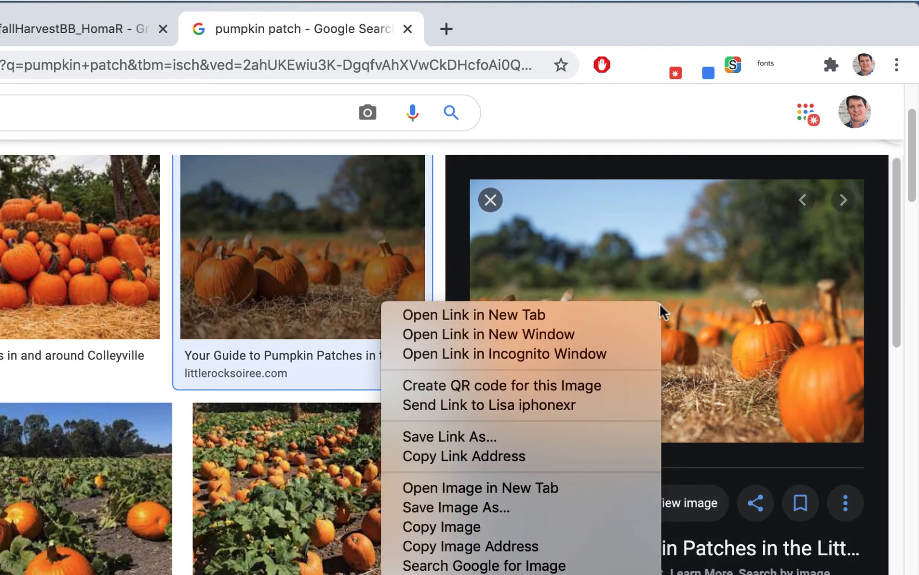
click(500, 526)
- Paste the pumpkin patch photo into the billboard design, enlarge it to 8.6199 in wide at the page's right edge, and shift it up
click(99, 31)
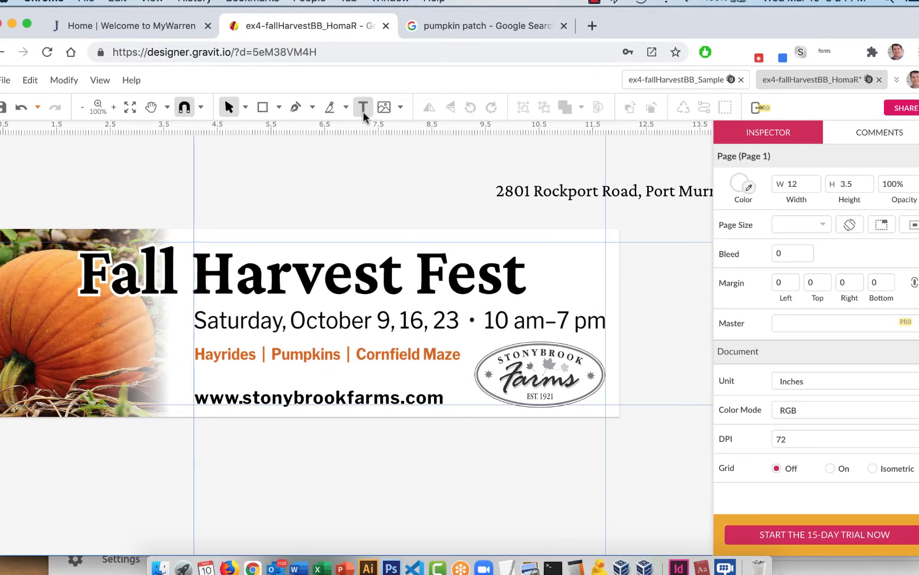
key(super+v)
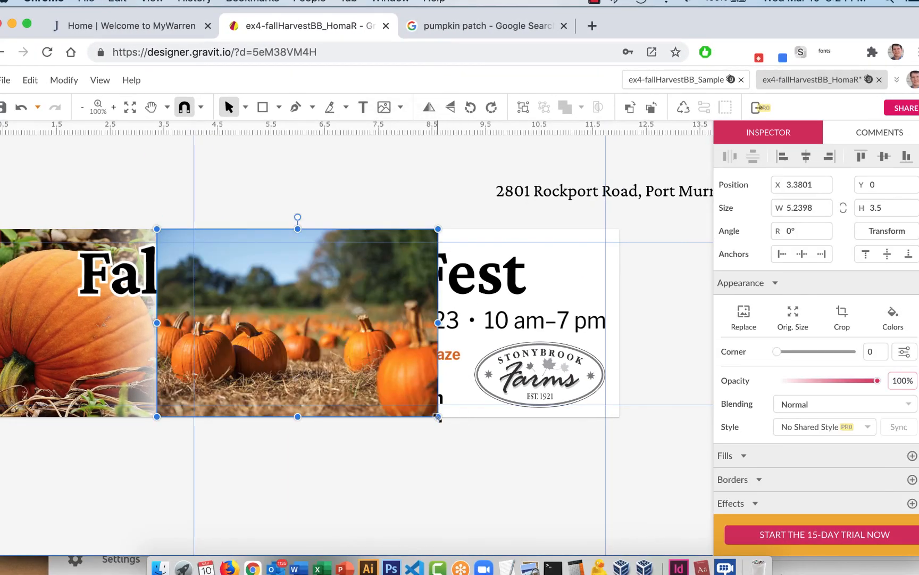
drag(438, 418, 621, 499)
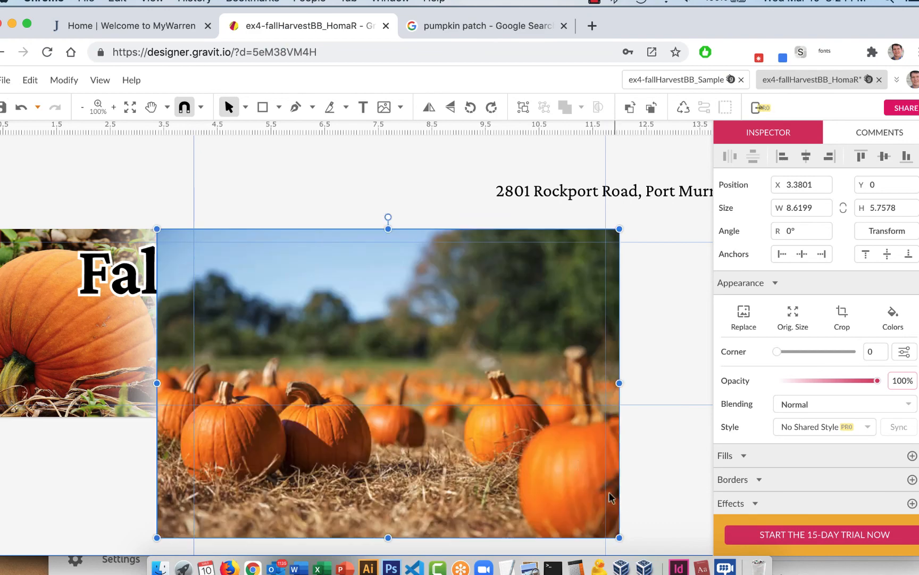
drag(558, 372, 558, 334)
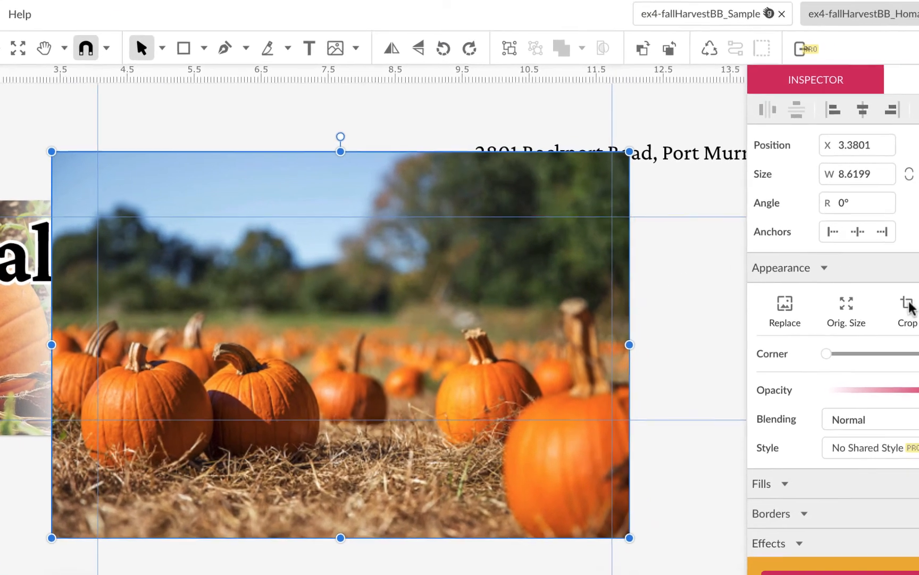
- Crop the pumpkin patch photo to the top and bottom edges of the billboard
click(907, 306)
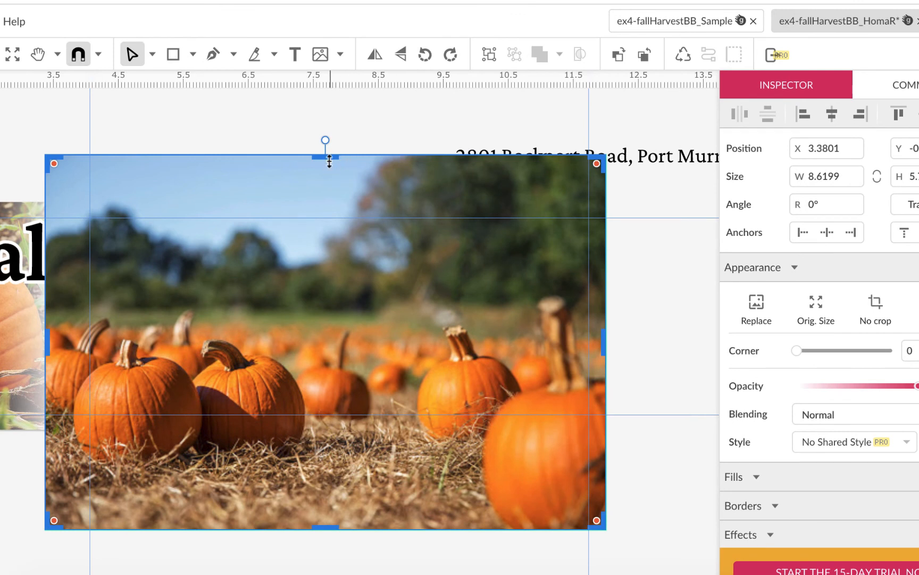
drag(329, 159, 326, 203)
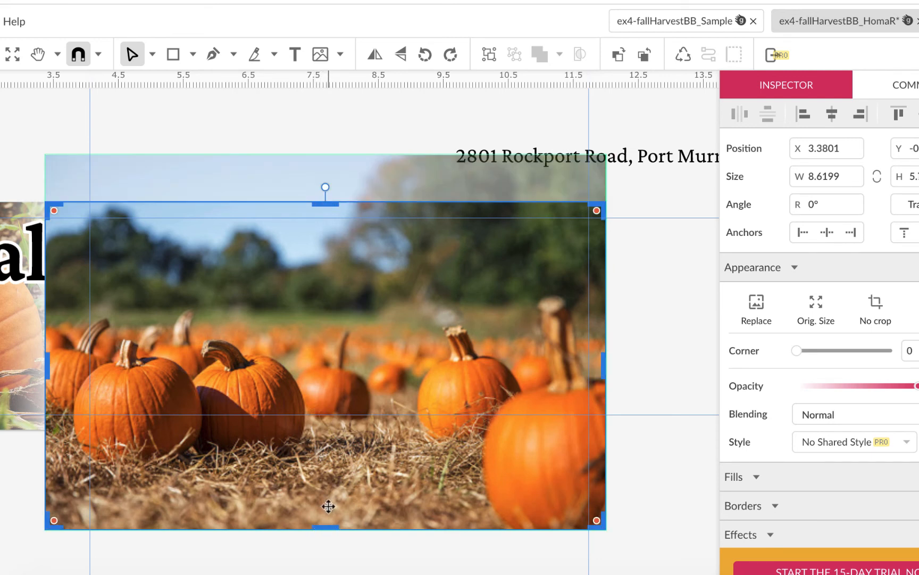
drag(328, 526, 331, 433)
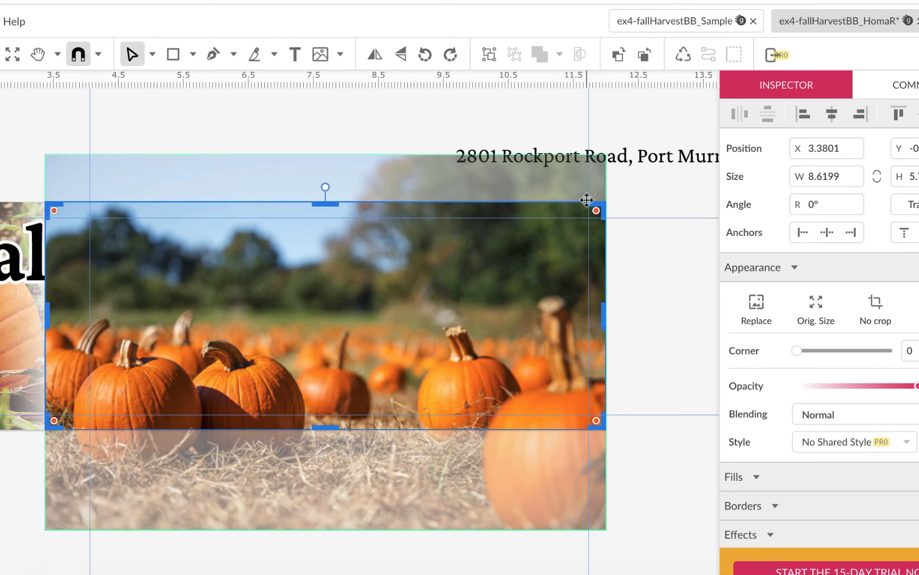
click(396, 111)
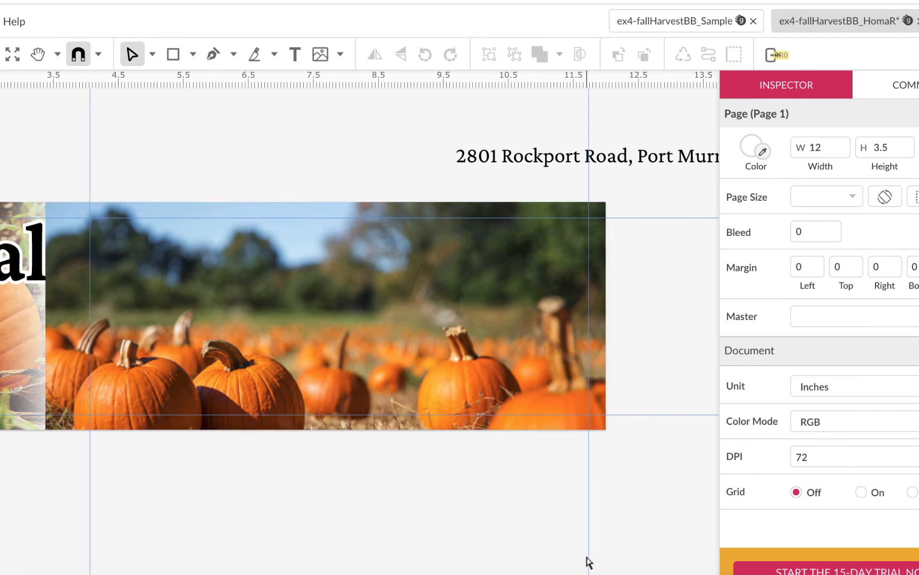
click(566, 247)
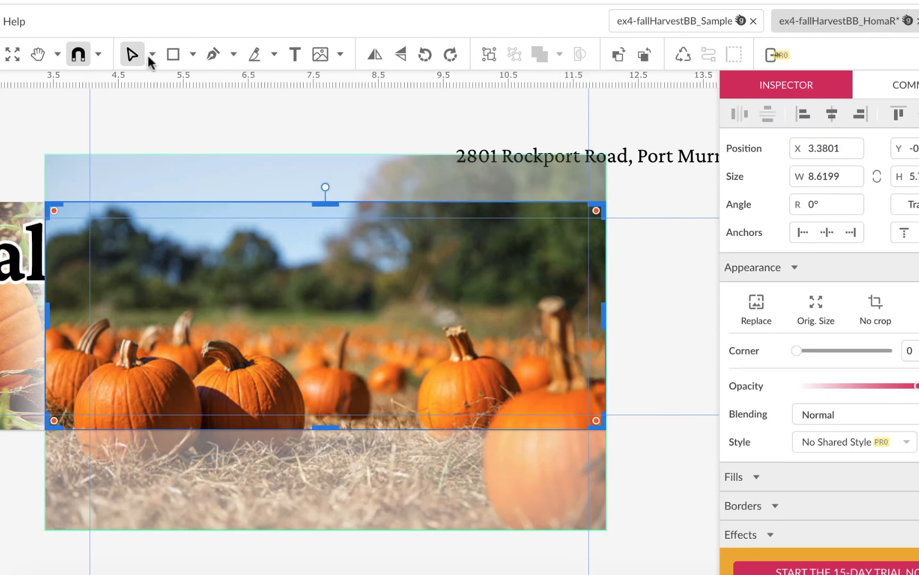
click(152, 54)
click(175, 87)
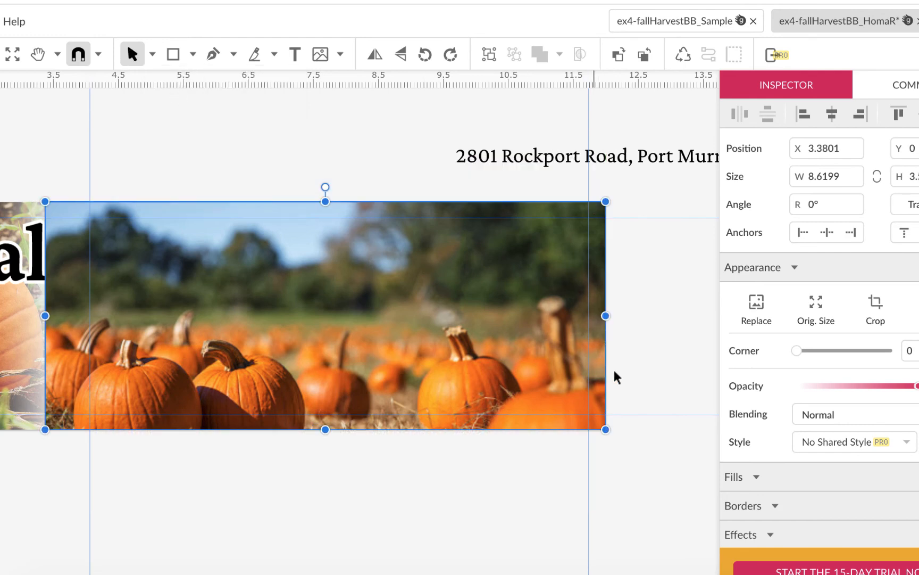
- Fade the pumpkin patch photo by lowering its opacity, and send it behind the billboard text
drag(917, 391, 838, 398)
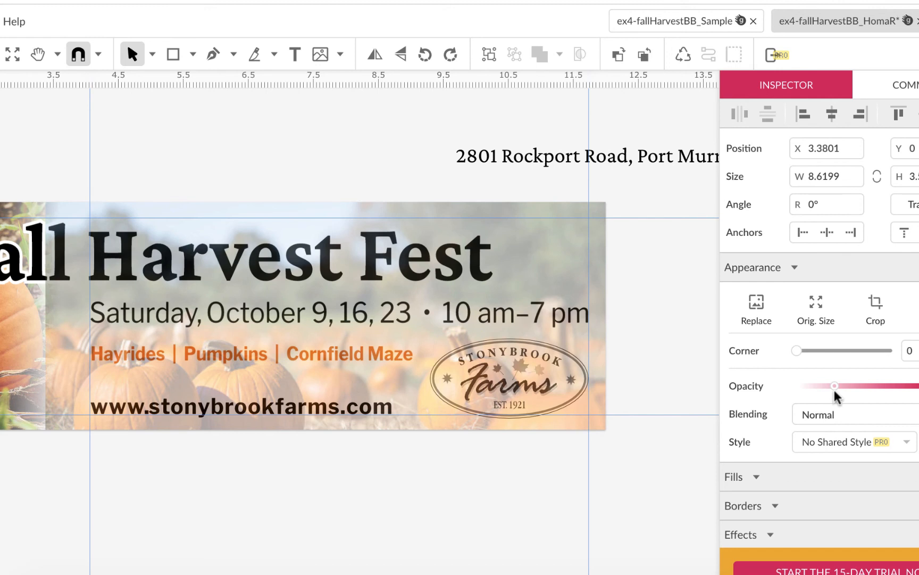
drag(834, 397, 834, 396)
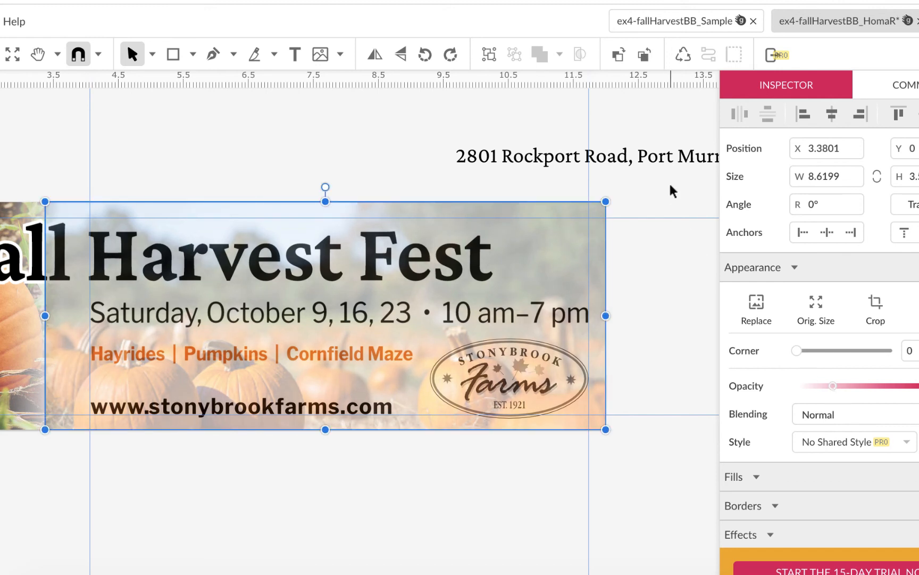
click(643, 55)
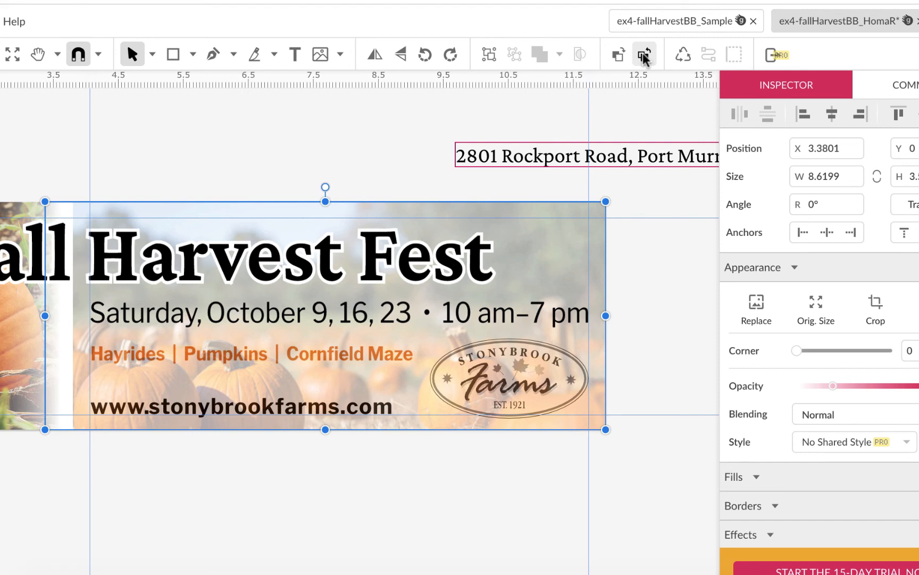
click(394, 494)
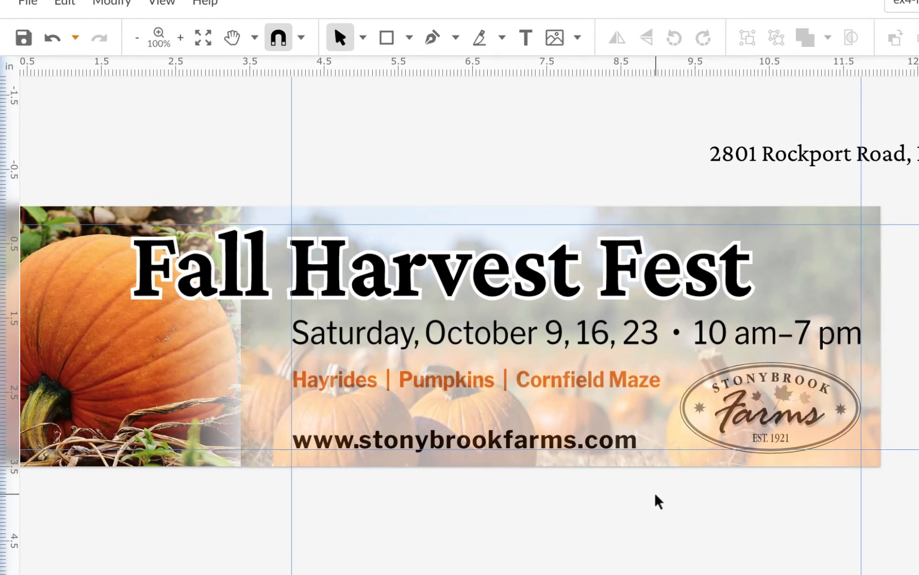
- Lower the pumpkin patch background photo's opacity further to lighten it behind the text
key(ctrl+minus)
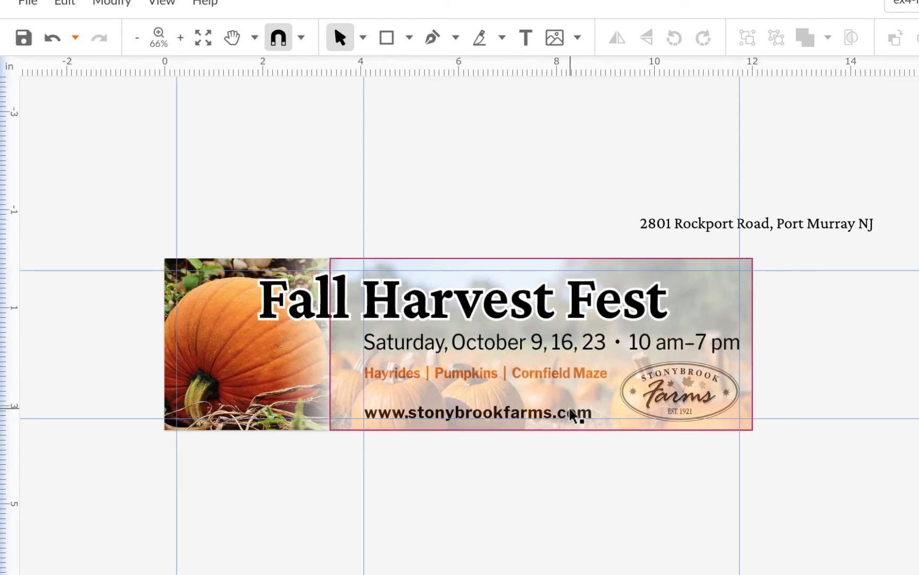
click(714, 297)
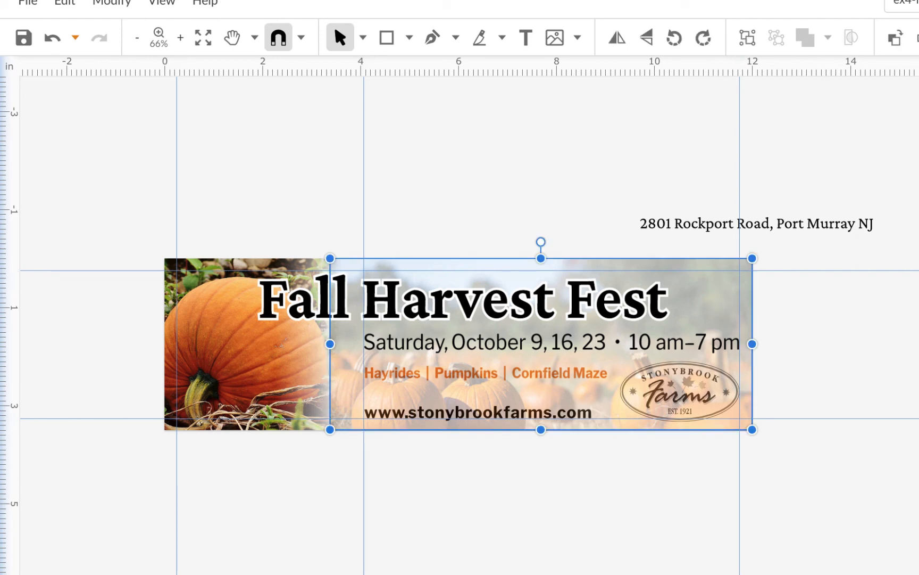
key(Escape)
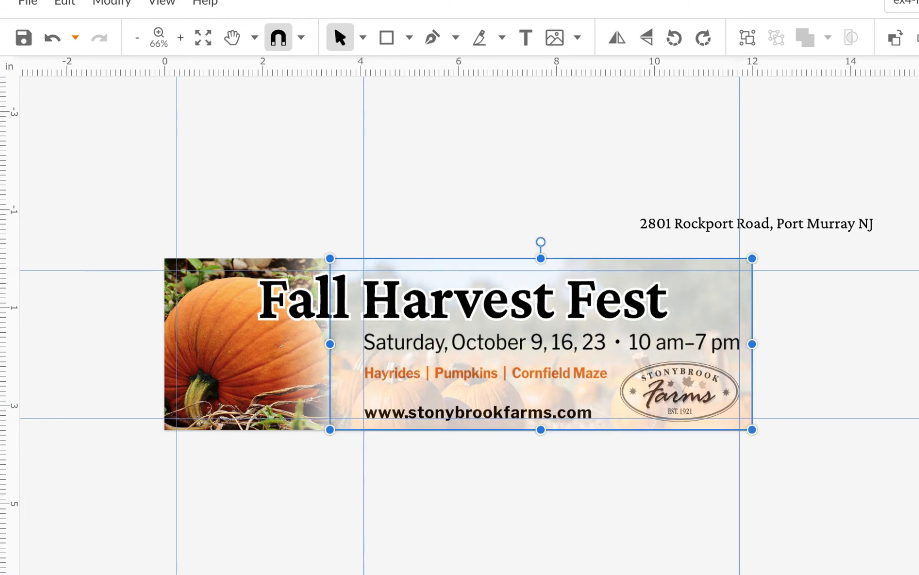
click(738, 480)
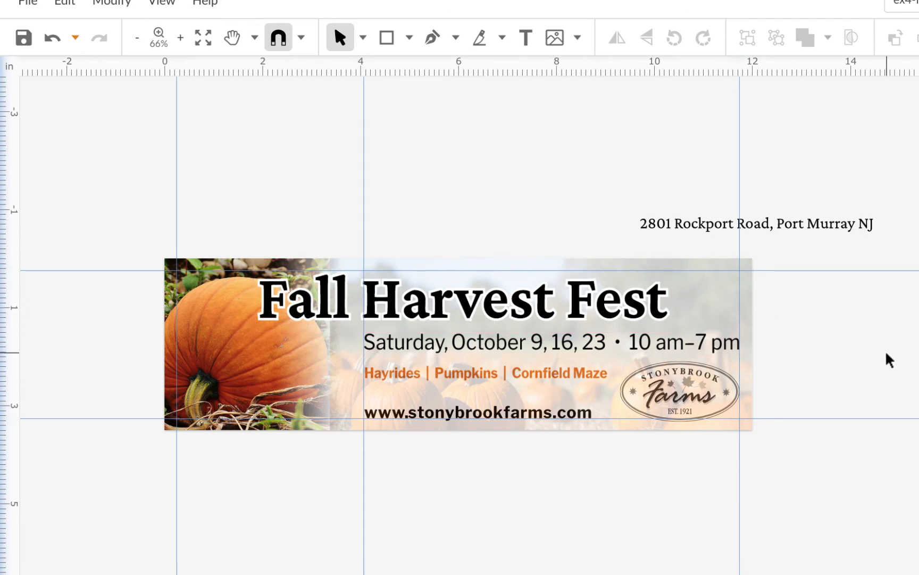
- Thicken the white border around the Fall Harvest Fest title
click(659, 311)
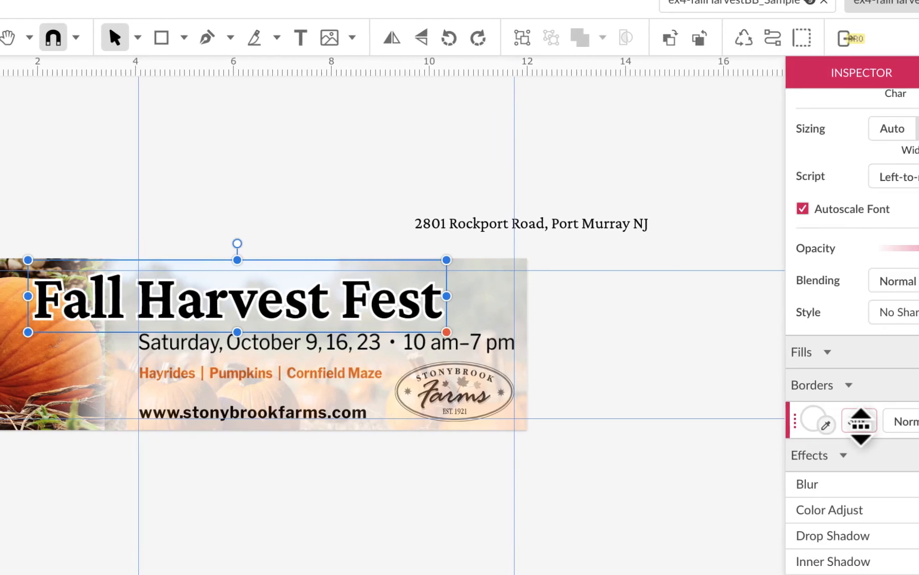
drag(856, 420, 858, 420)
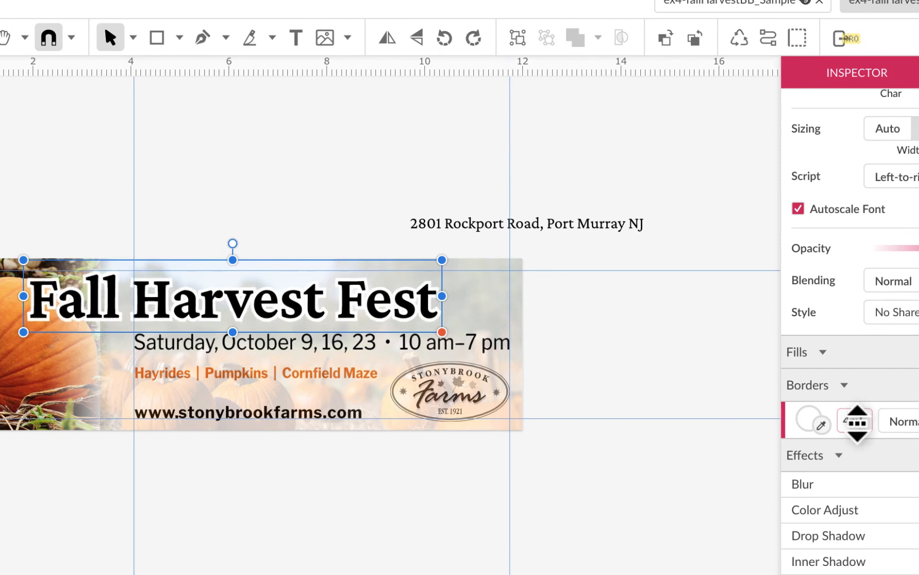
- Make the Saturday, October date and time line bold and reduce its text size until it fits on one line
click(646, 369)
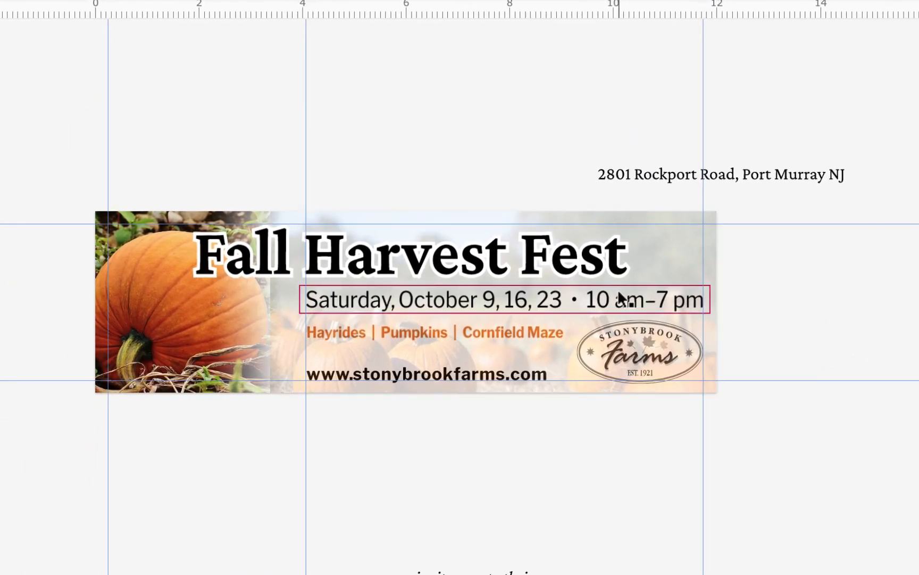
click(441, 336)
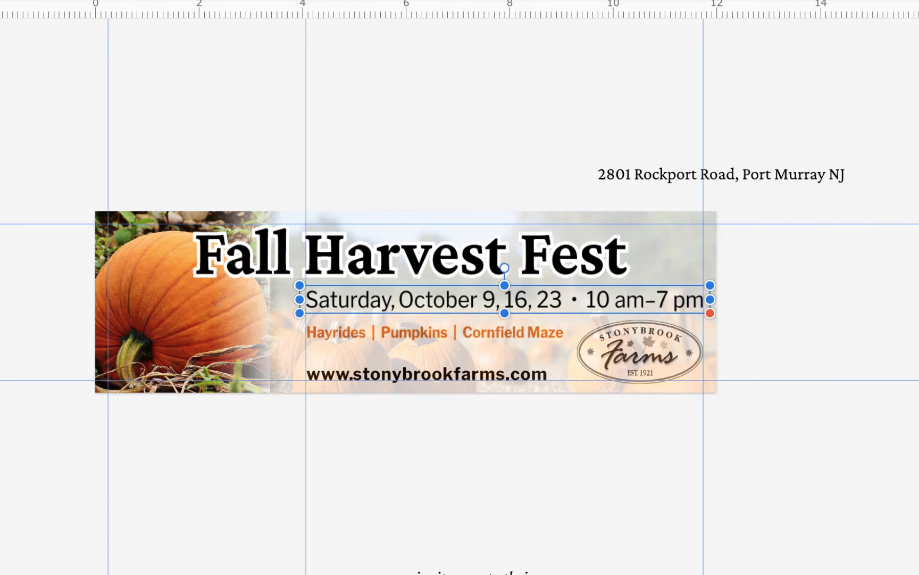
key(super+b)
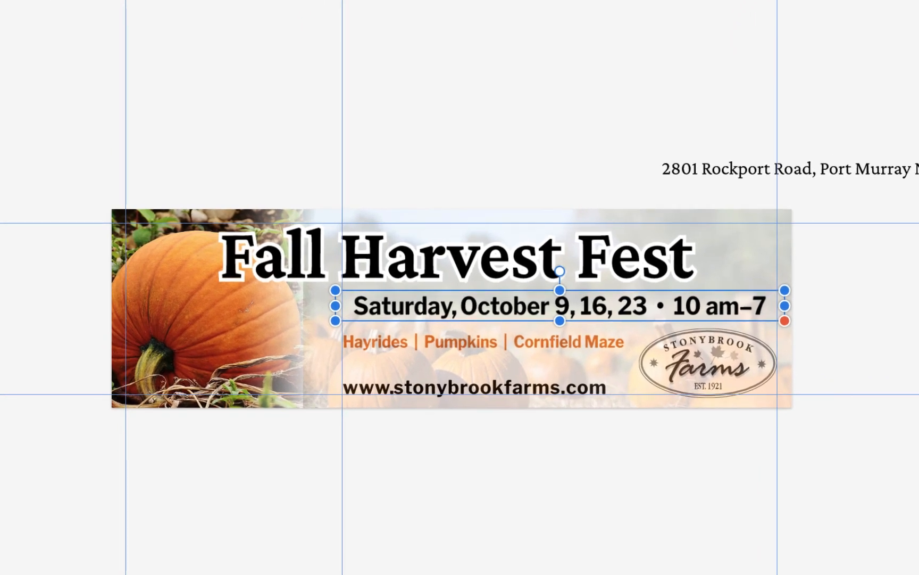
key(super+minus)
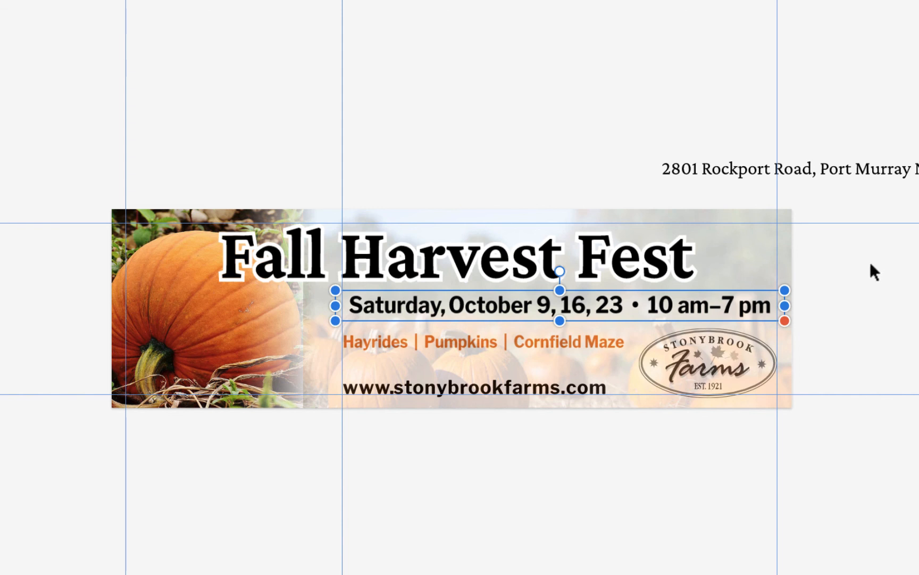
- Nudge the bold date line left until it aligns with the vertical guide above the Hayrides and website text
key(Left)
key(Left)
key(Left)
key(Left)
key(Left)
key(Left)
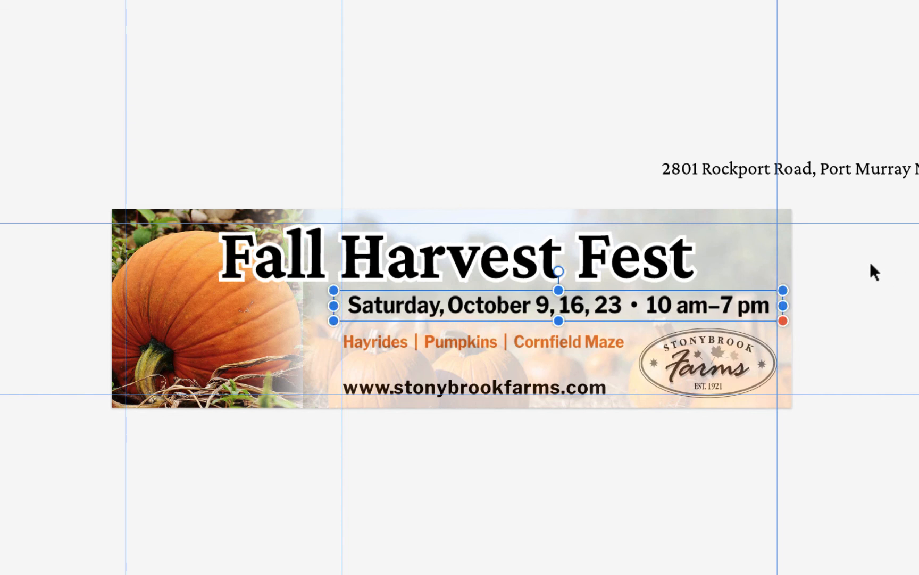
key(Left)
key(Left)
key(Left)
key(Left)
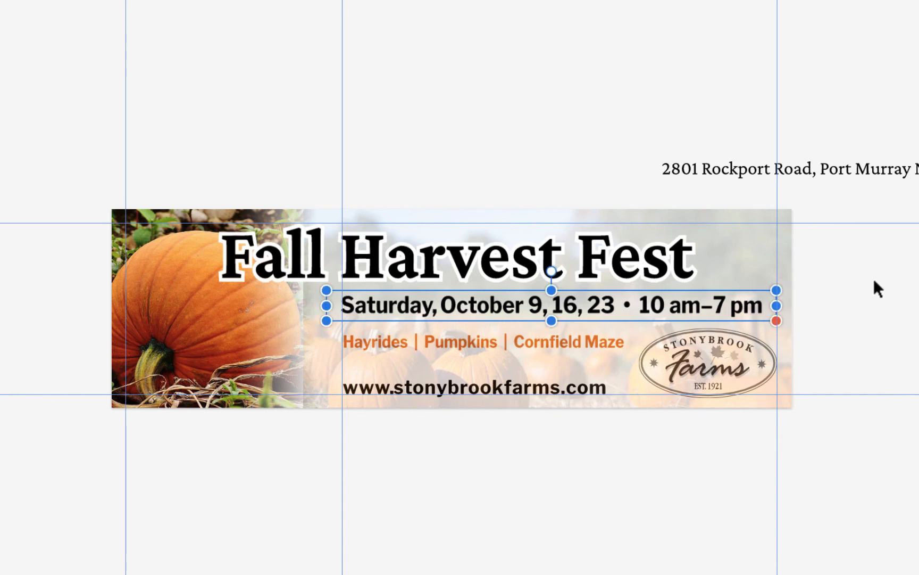
click(877, 283)
- Bring the Fall Harvest Fest title in front of the faded pumpkin patch photo so its white border shows fully
click(529, 384)
click(539, 478)
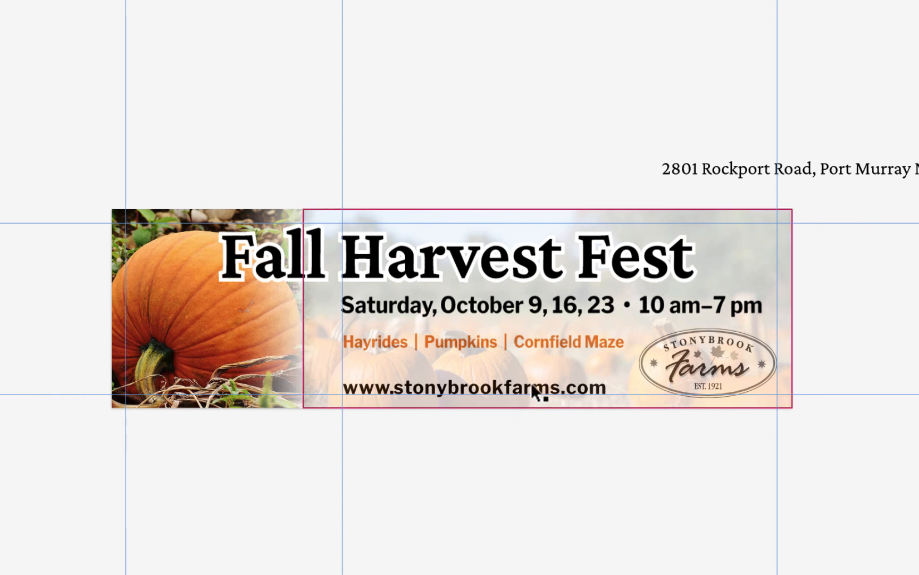
click(532, 384)
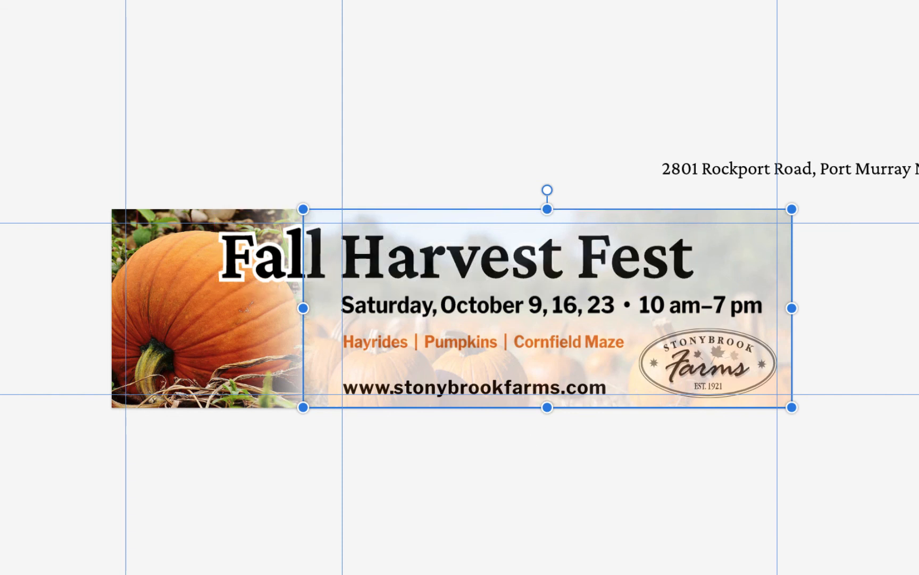
key(Tab)
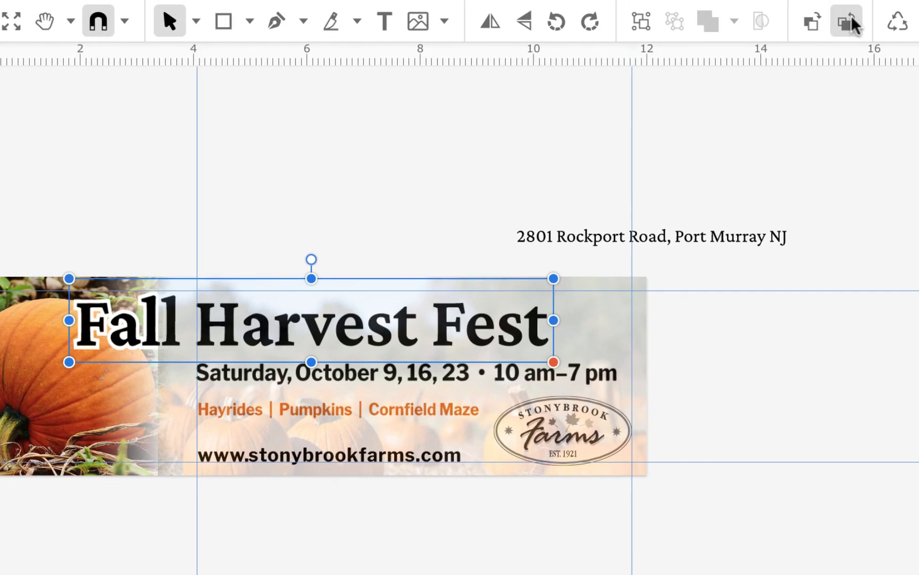
click(811, 26)
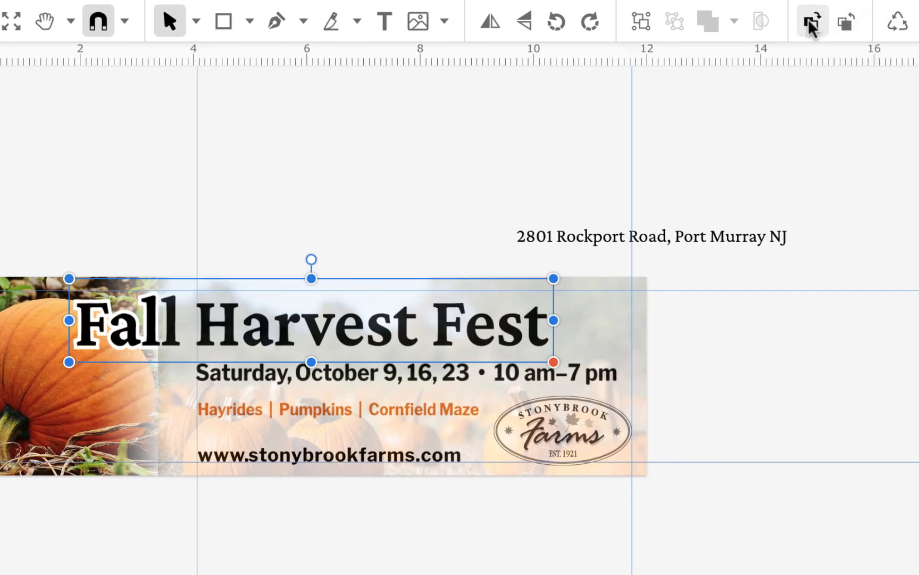
click(811, 26)
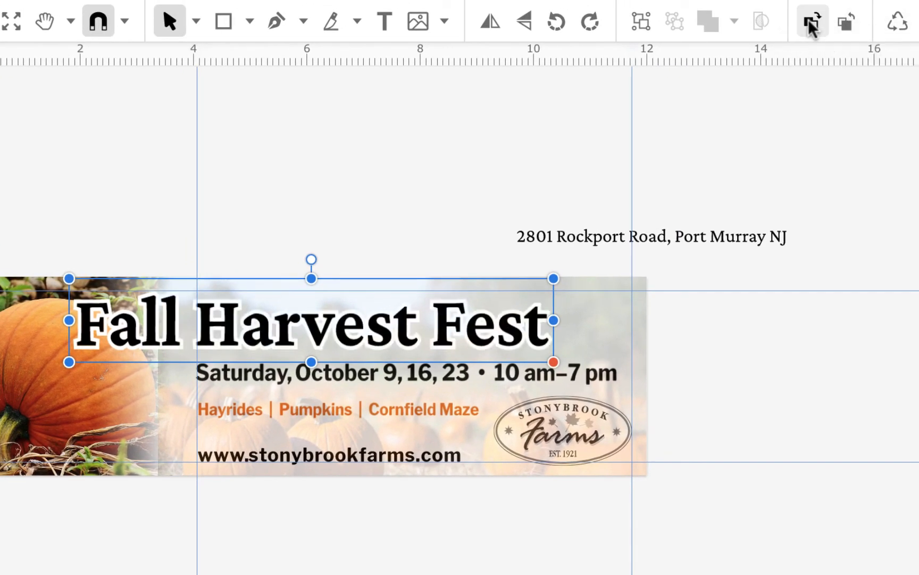
click(788, 322)
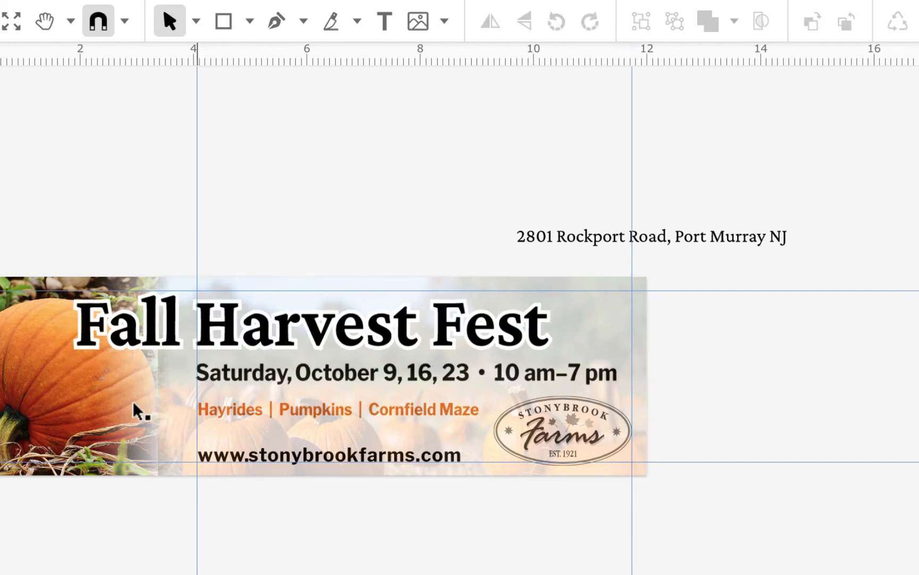
- Show the layer list and toggle the gradient rectangle over the large pumpkin off and back on to check its effect
click(151, 438)
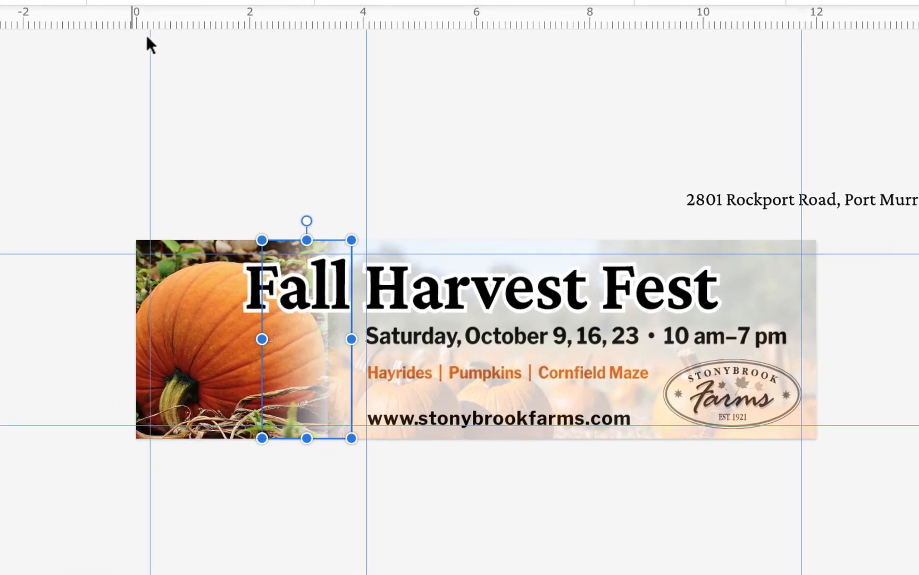
click(138, 0)
mouse_move(170, 118)
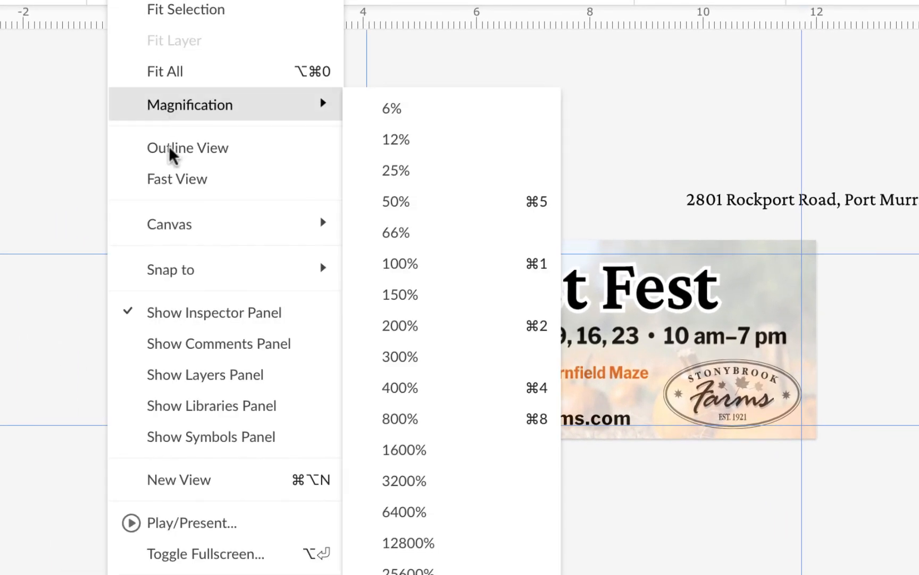
click(195, 373)
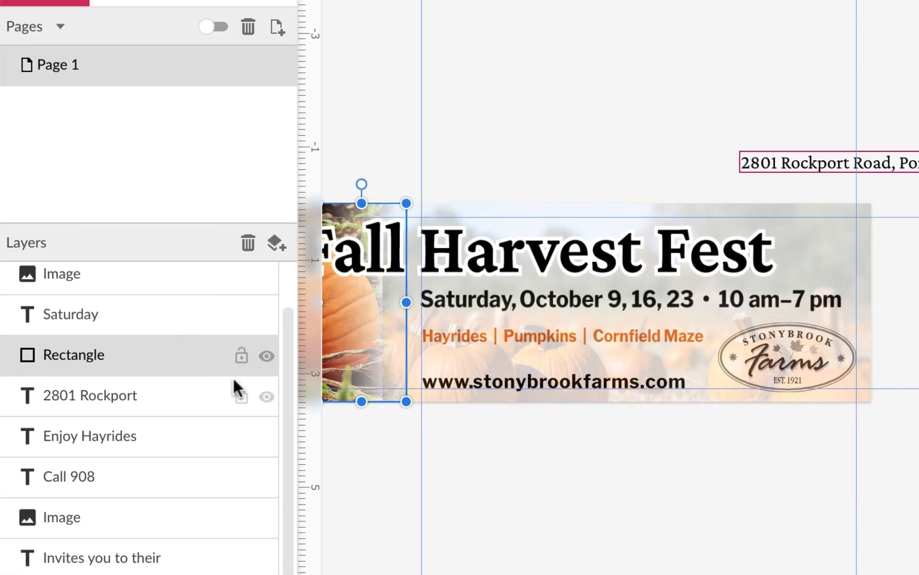
click(266, 358)
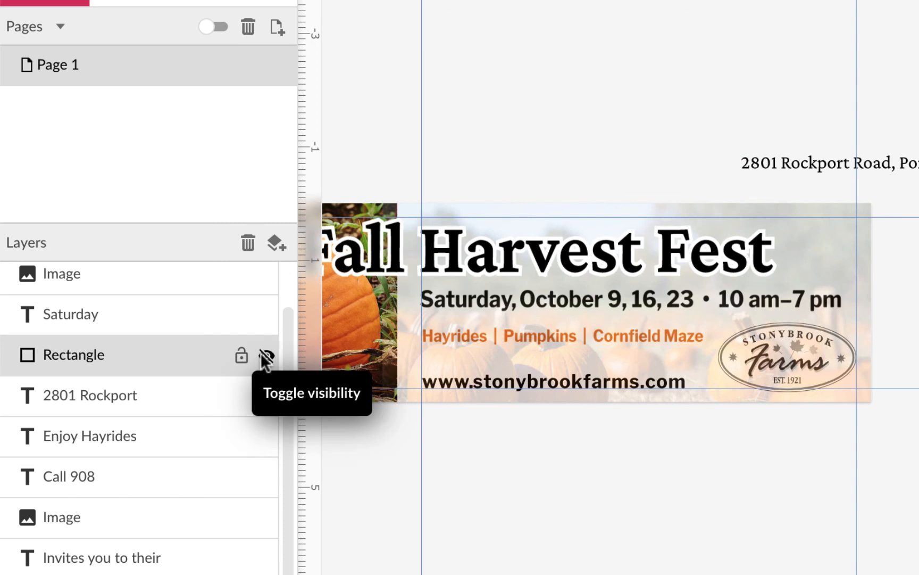
click(266, 356)
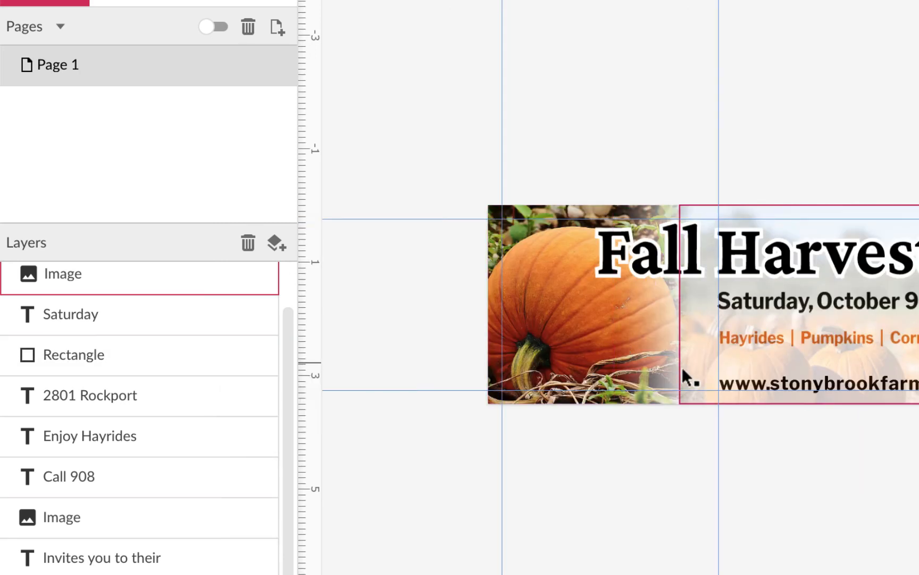
- Narrow the gradient rectangle to about half its width by moving its left edge inward, uncovering more of the large pumpkin
click(668, 376)
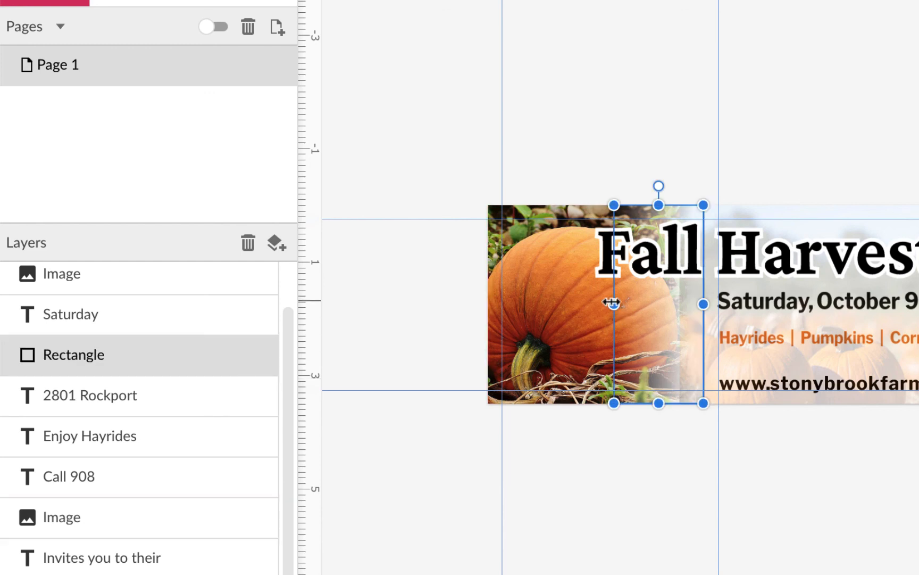
drag(612, 301, 652, 301)
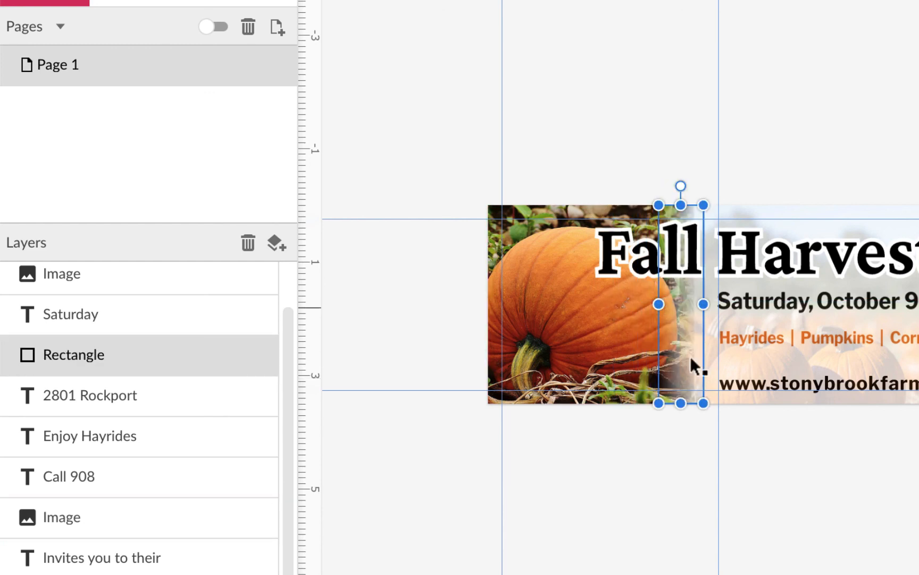
click(782, 483)
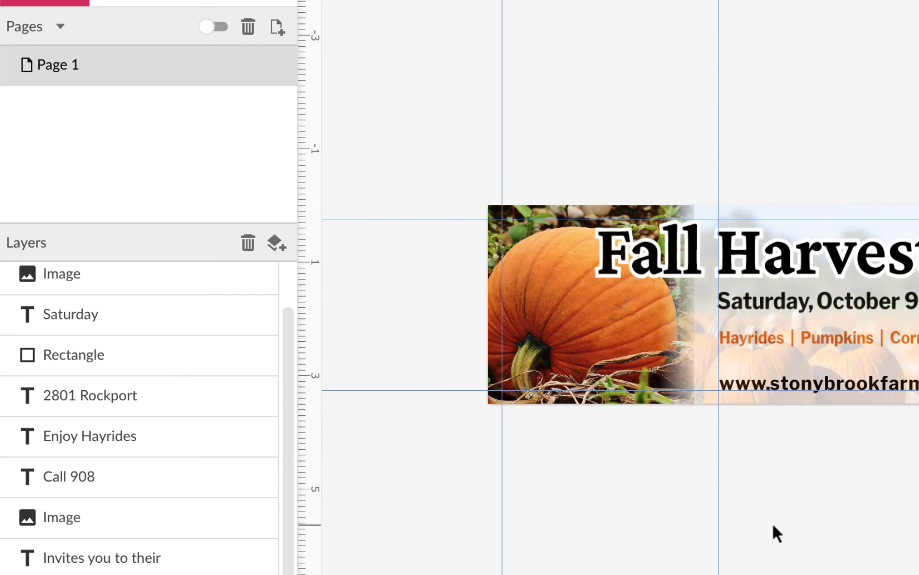
scroll(776, 532, right, 3)
scroll(773, 523, right, 5)
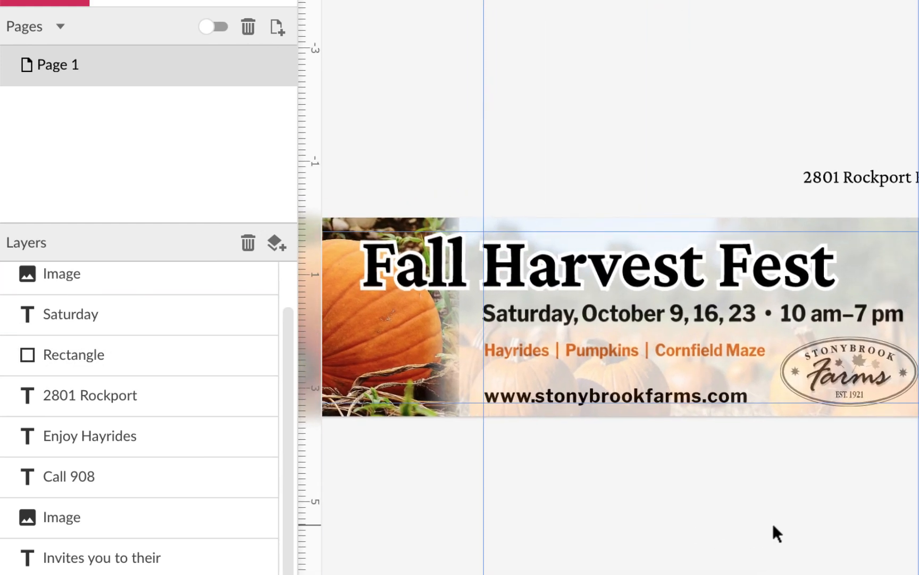
click(736, 354)
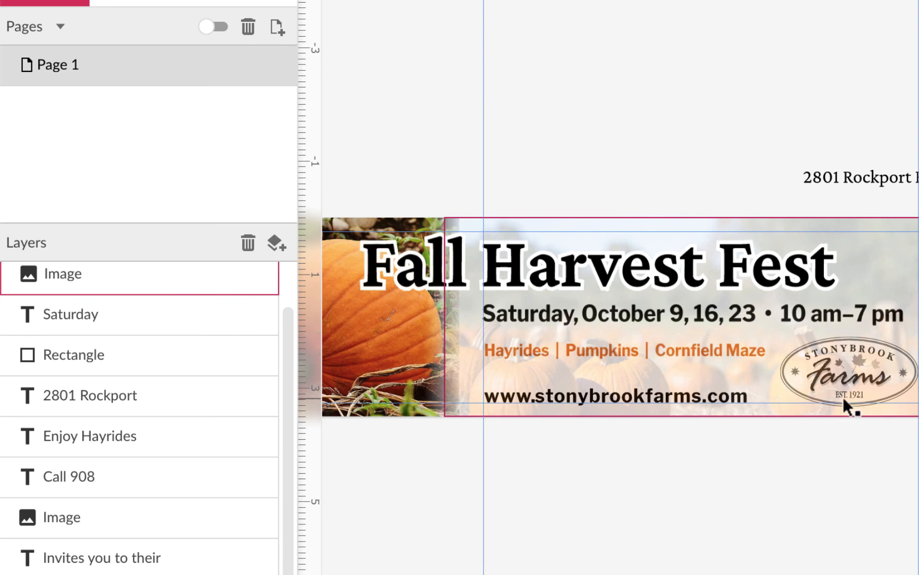
click(711, 441)
scroll(639, 448, up, 5)
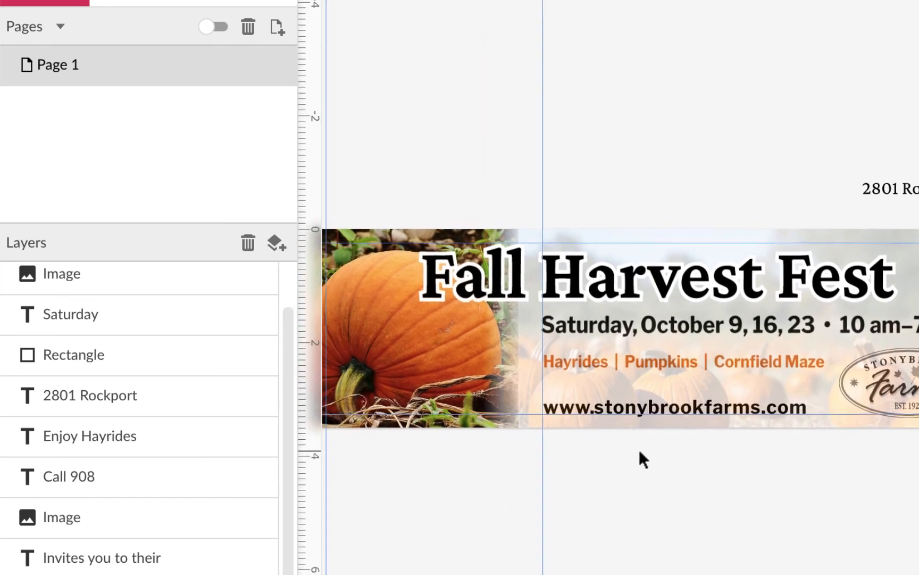
scroll(640, 449, down, 1)
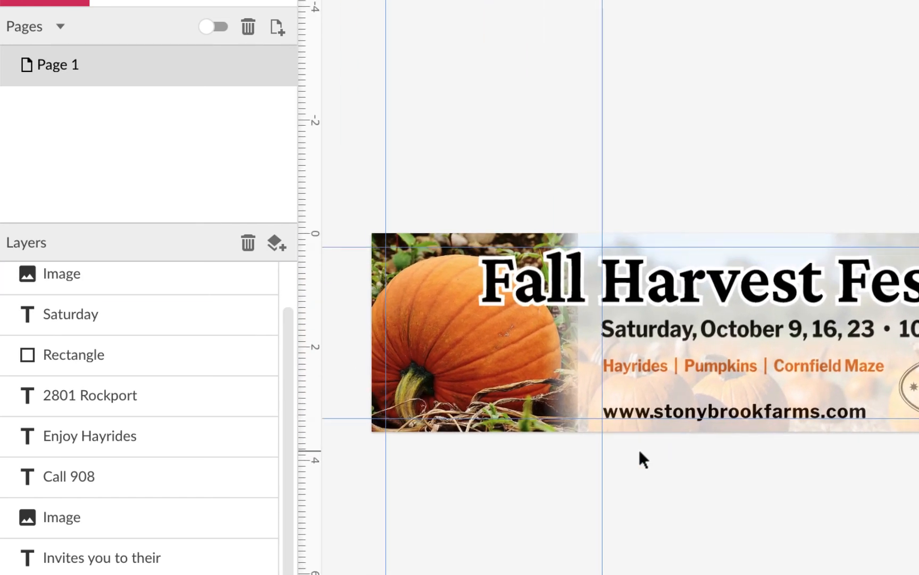
- Hide the layer list to free the canvas around the billboard
click(187, 1)
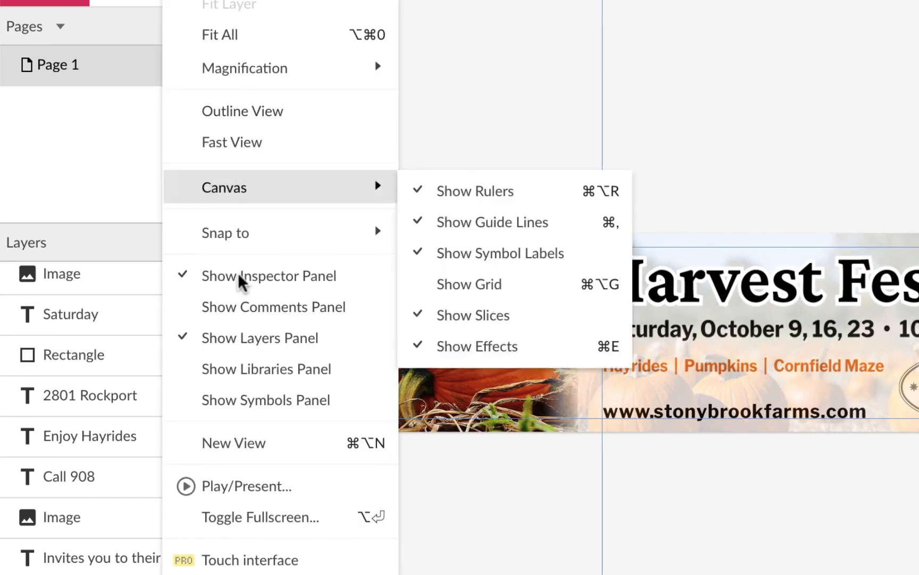
click(252, 343)
scroll(750, 455, down, 2)
scroll(750, 454, right, 1)
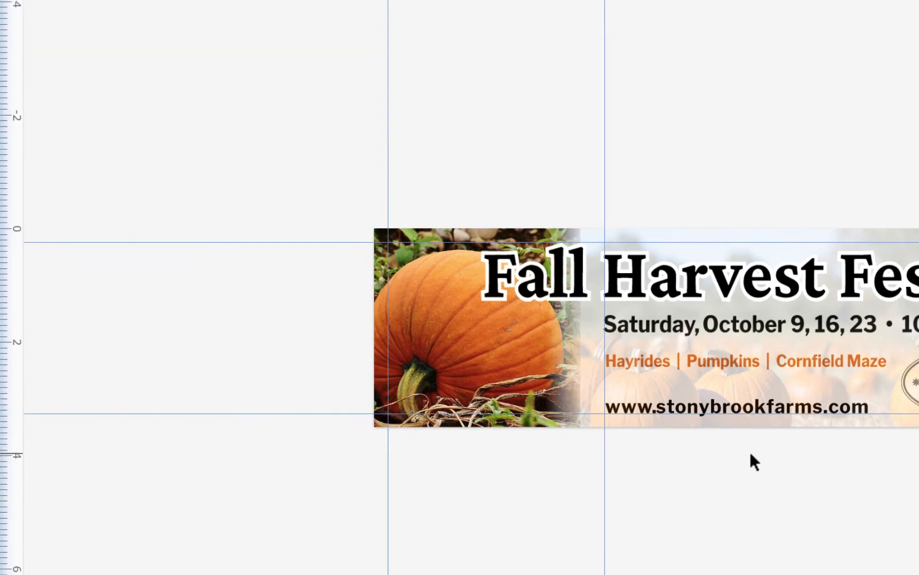
scroll(750, 452, right, 2)
scroll(749, 451, up, 1)
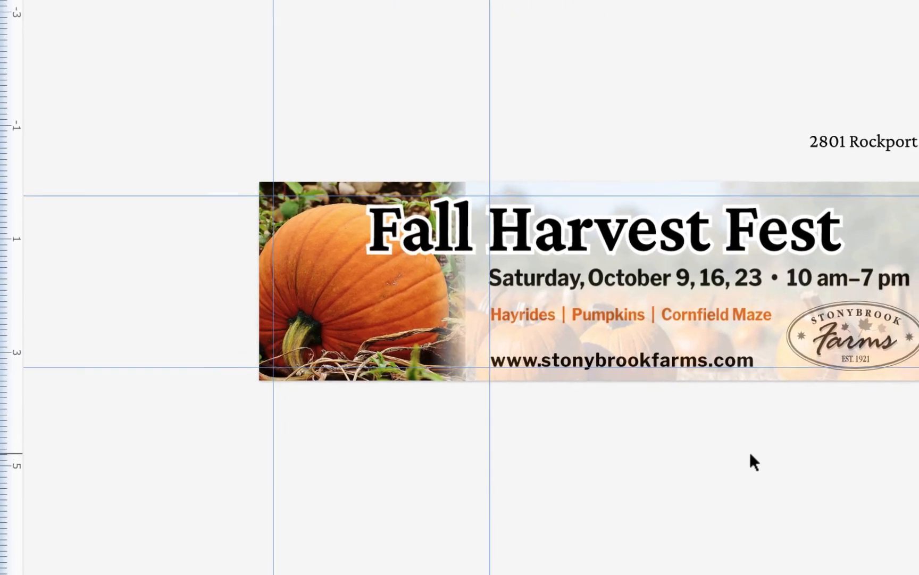